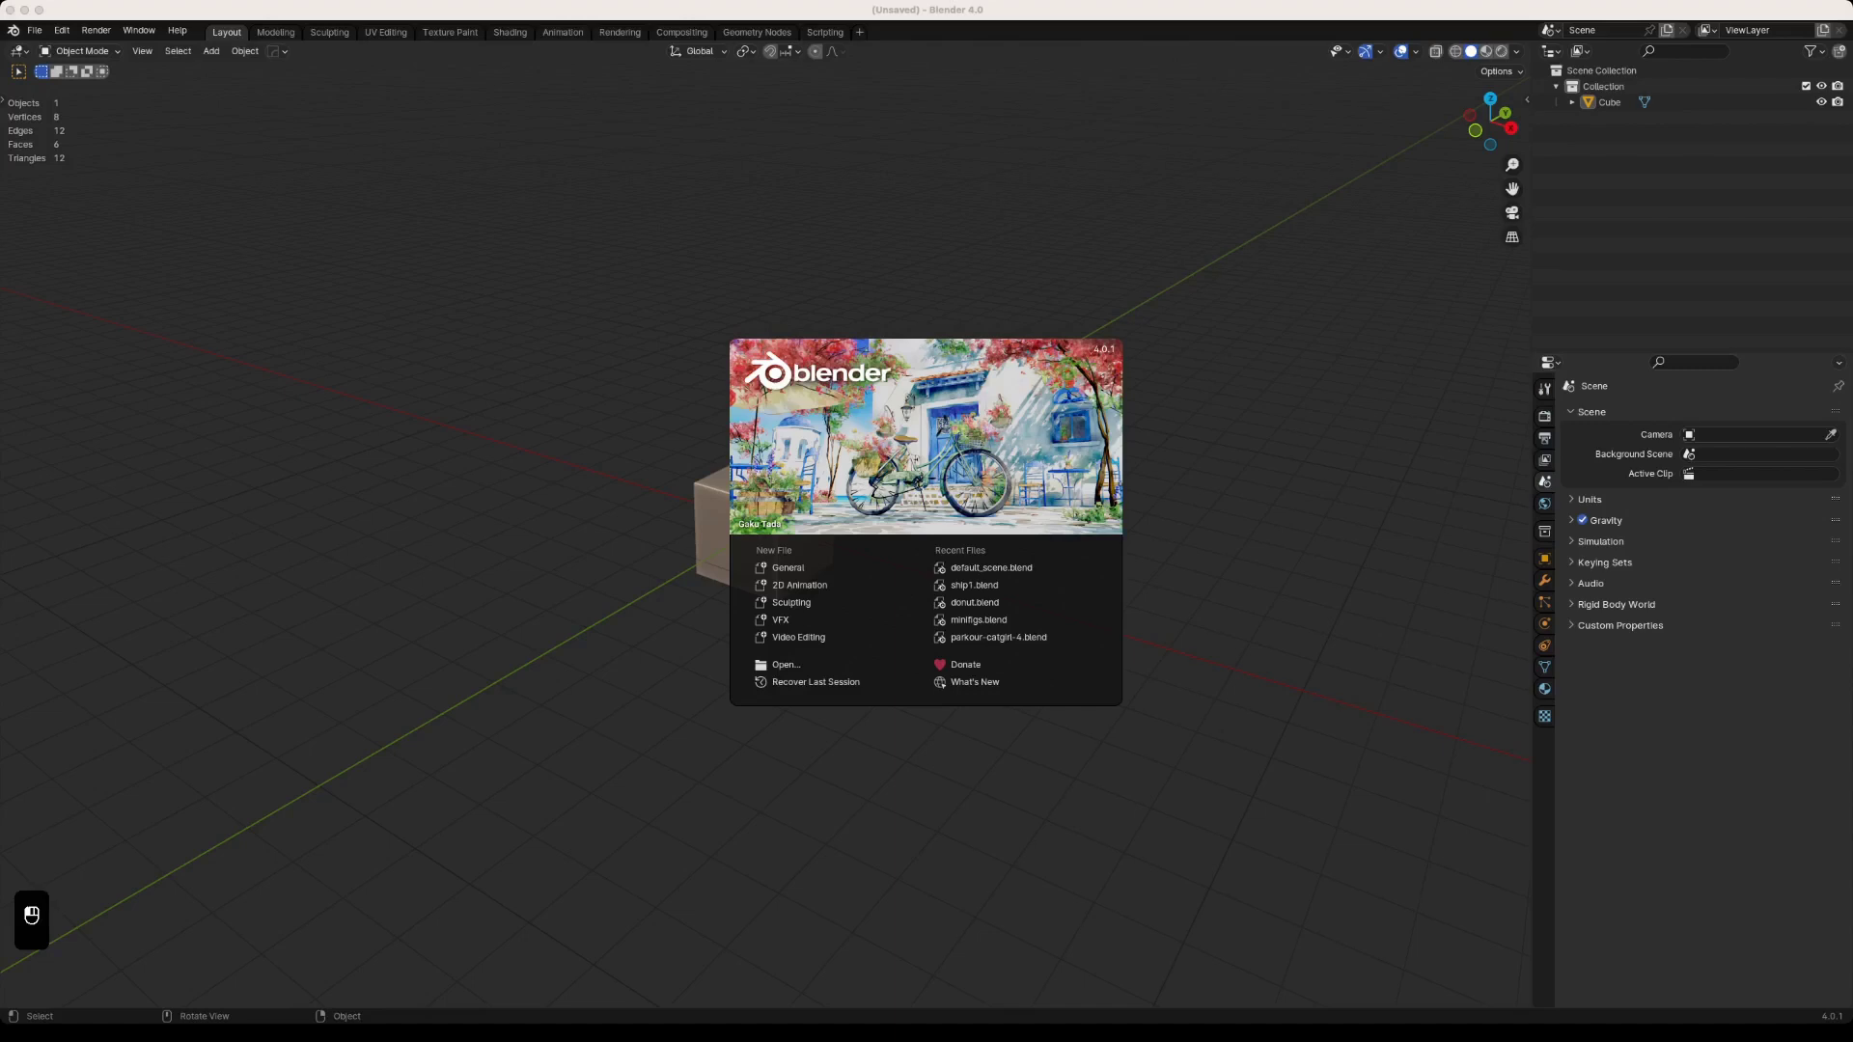
Step: Delete the default cube and add a mesh cylinder at the world origin
left_click(655, 199)
left_click(733, 500)
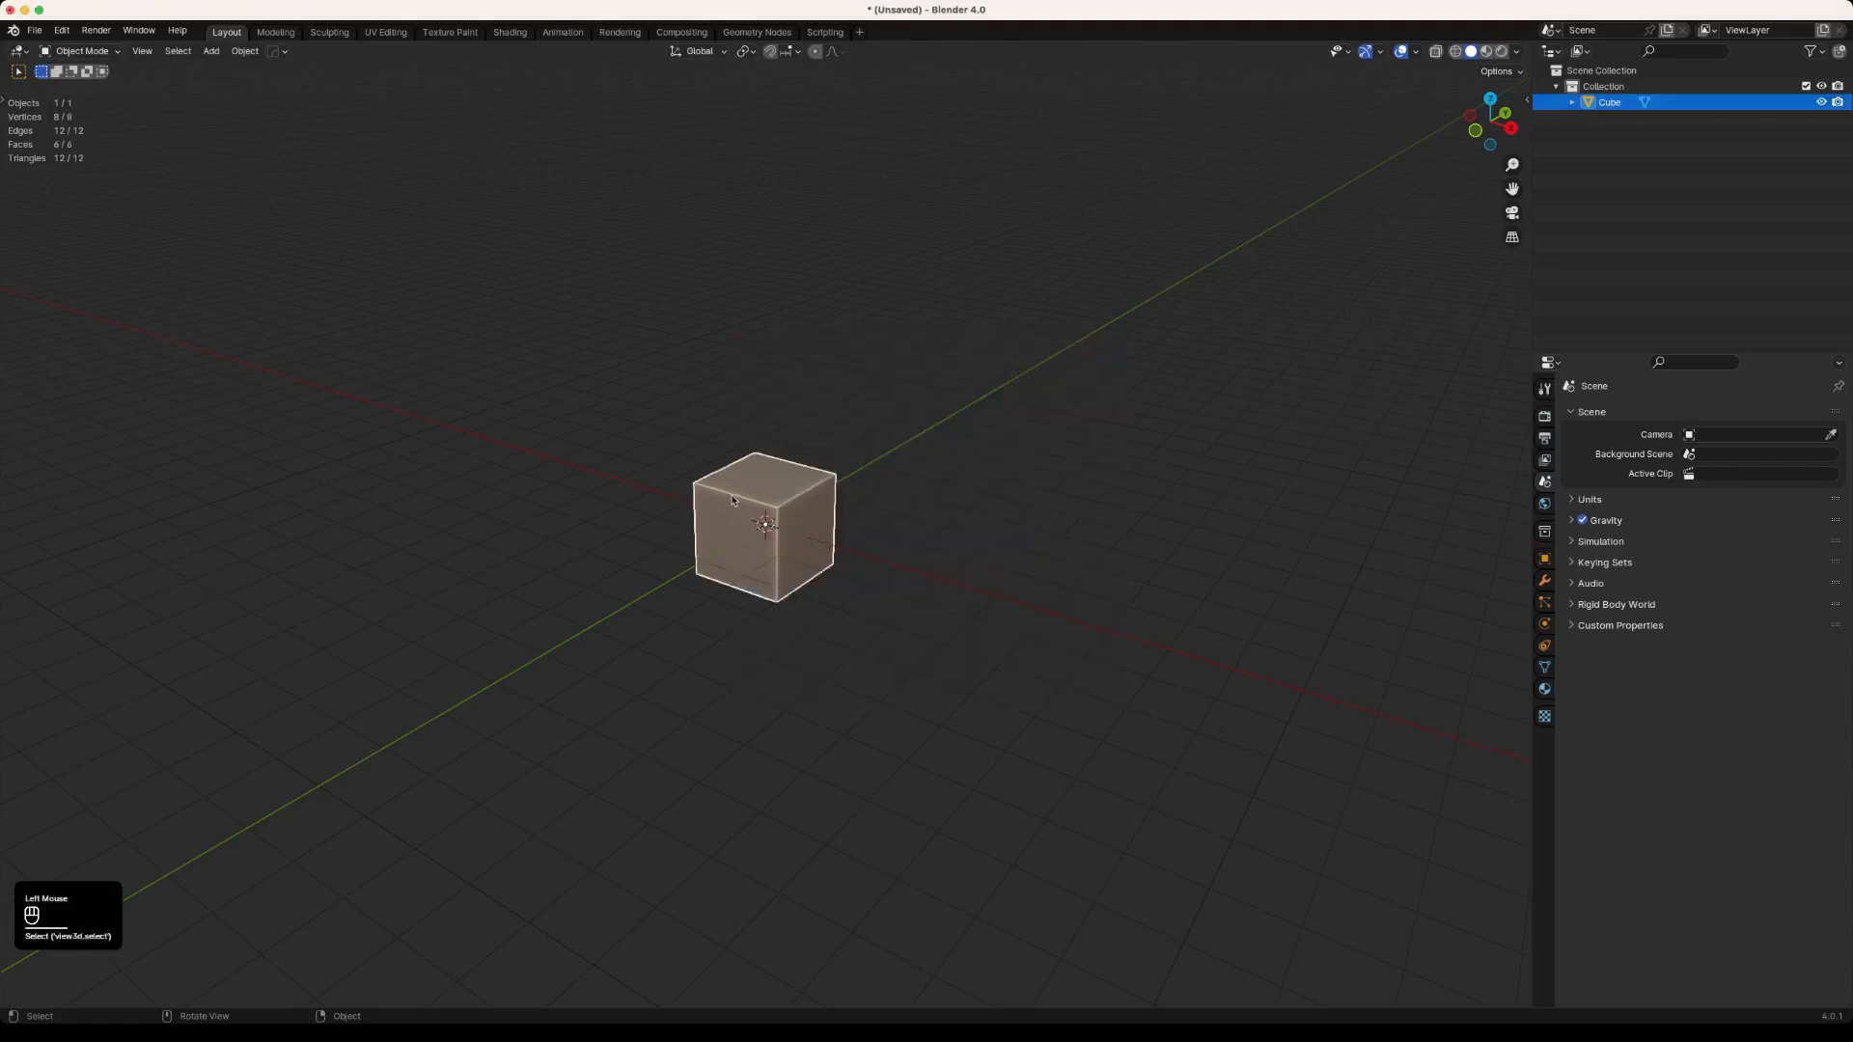
key("x")
left_click(734, 500)
key("shift+a")
mouse_move(763, 487)
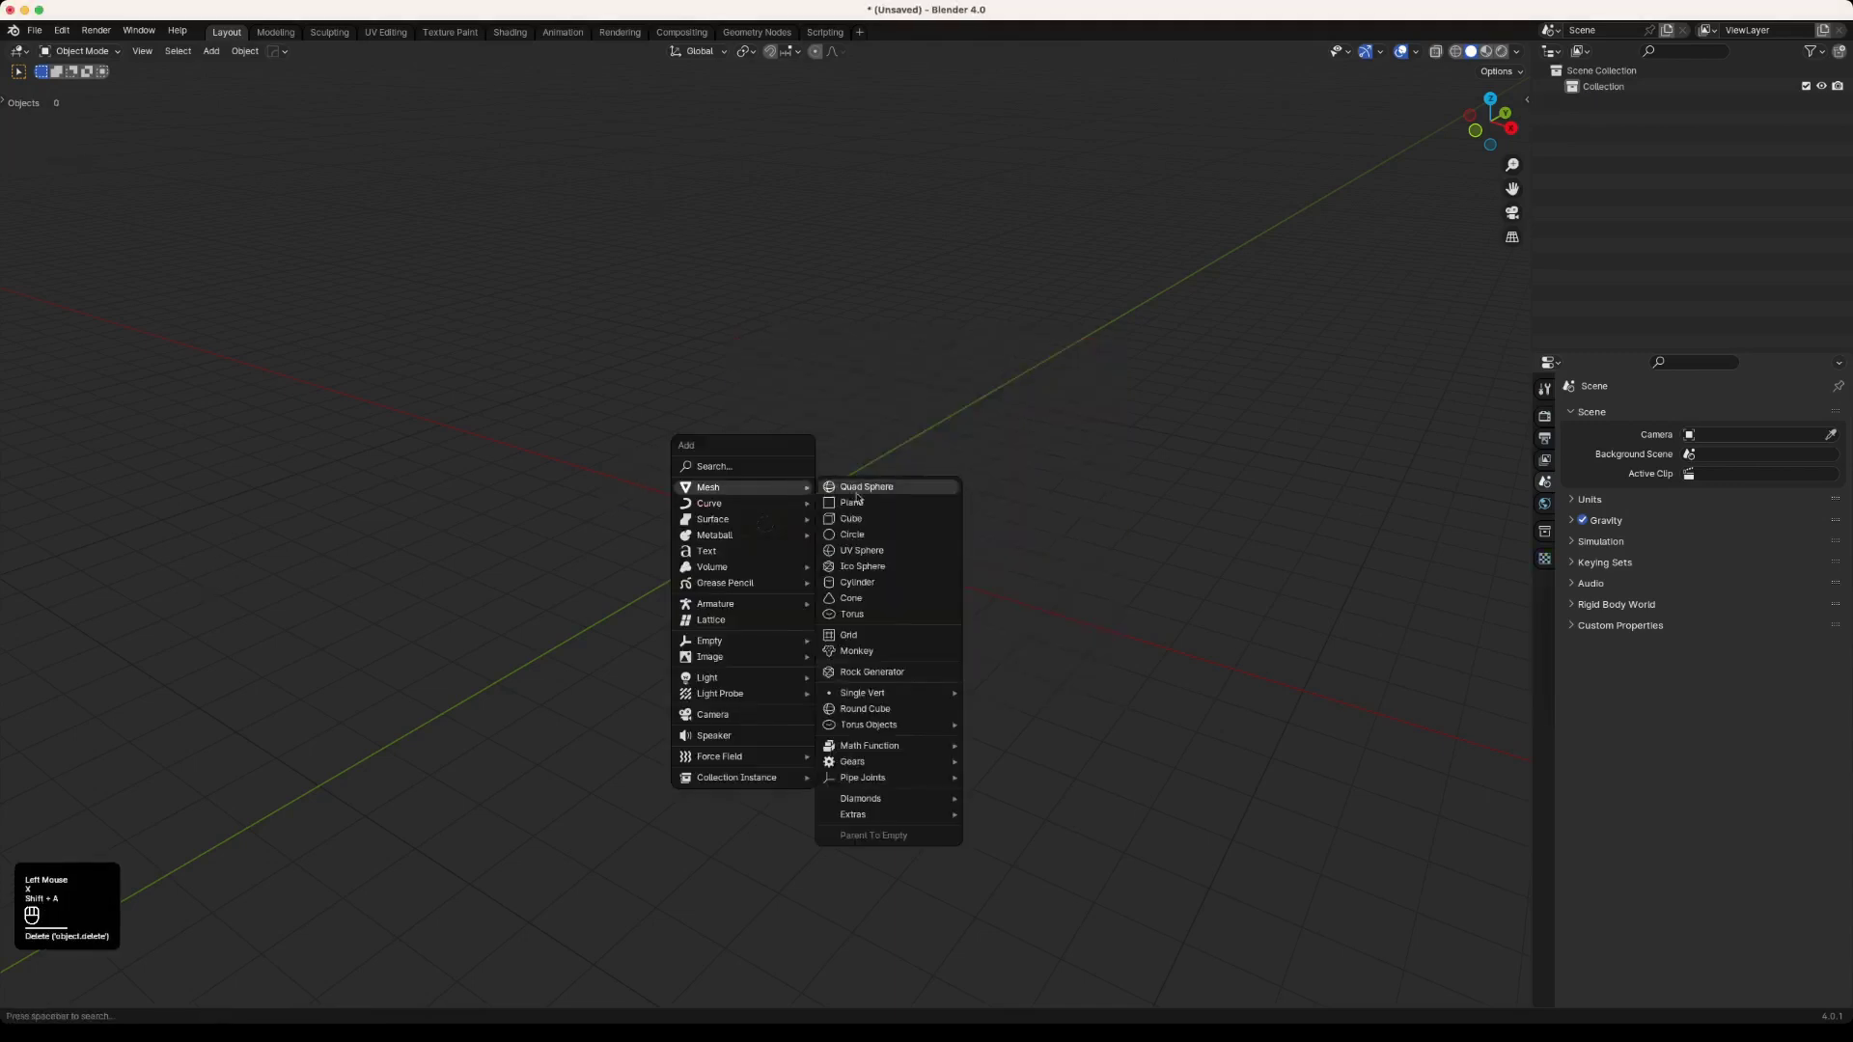
left_click(857, 582)
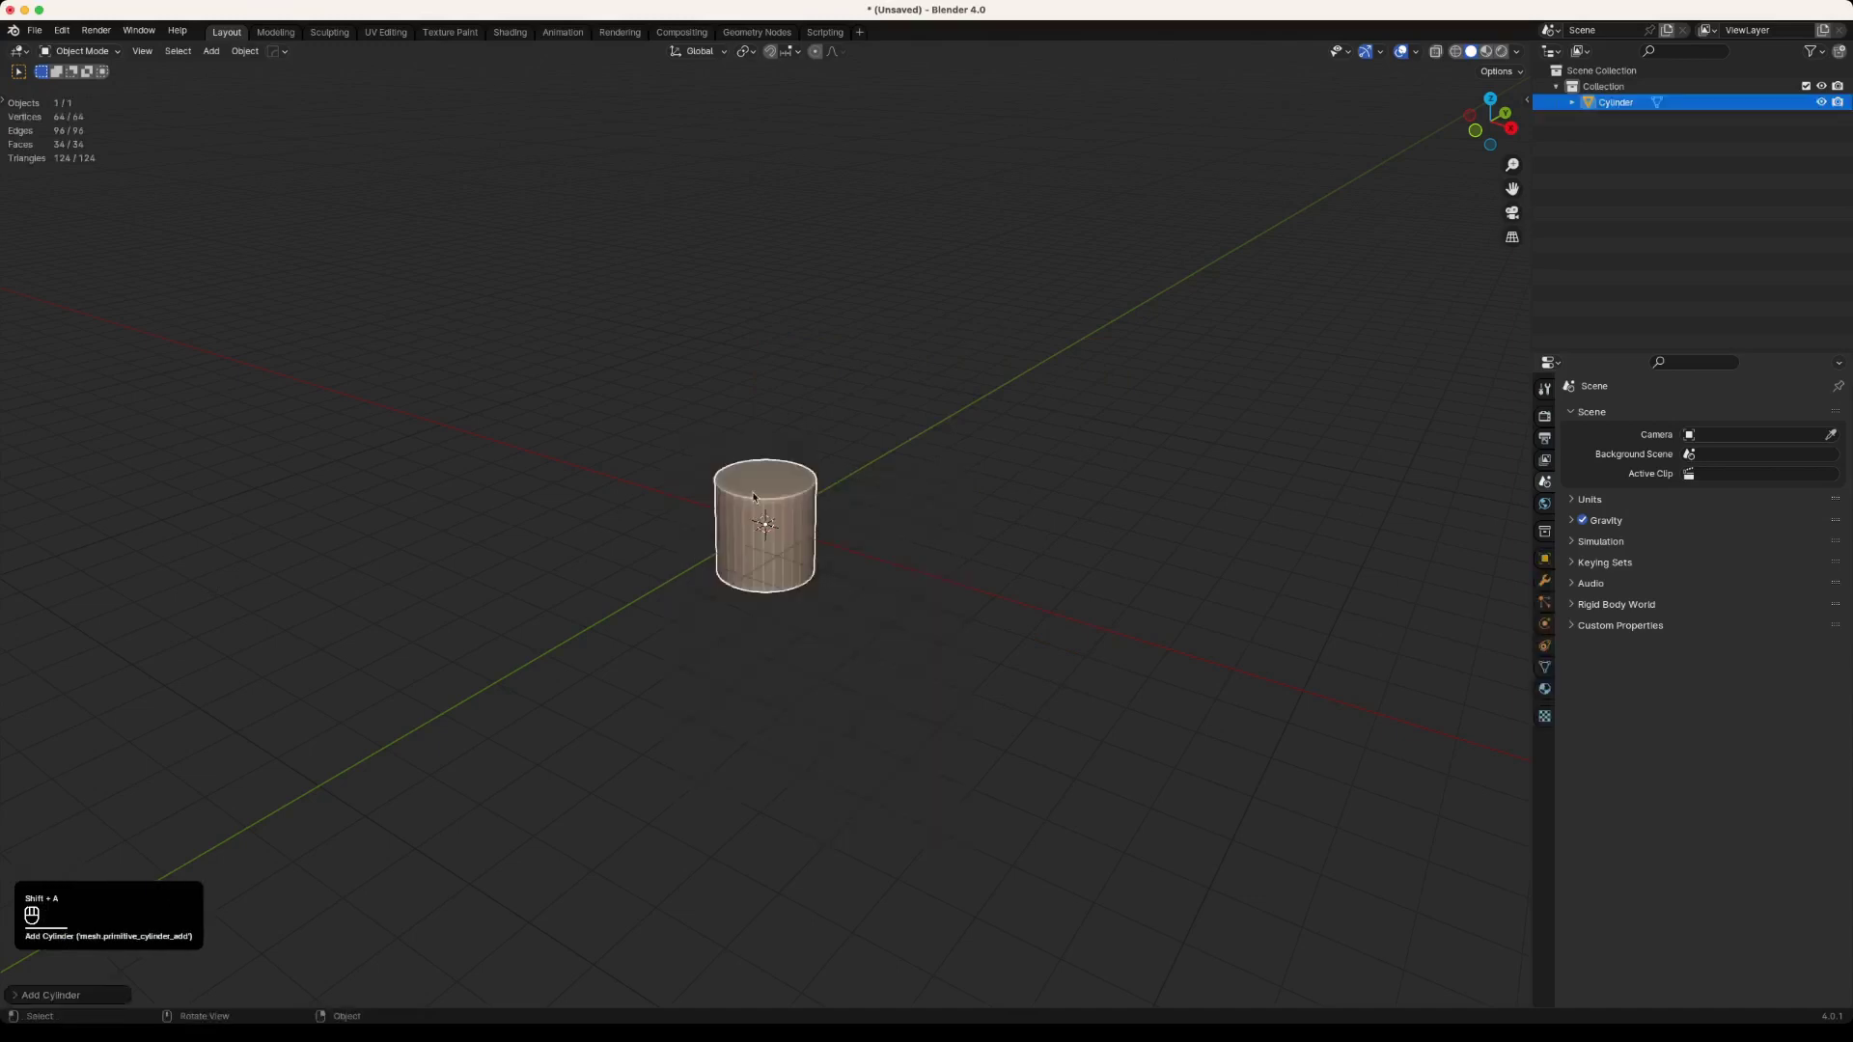
scroll(731, 509, "up", 4)
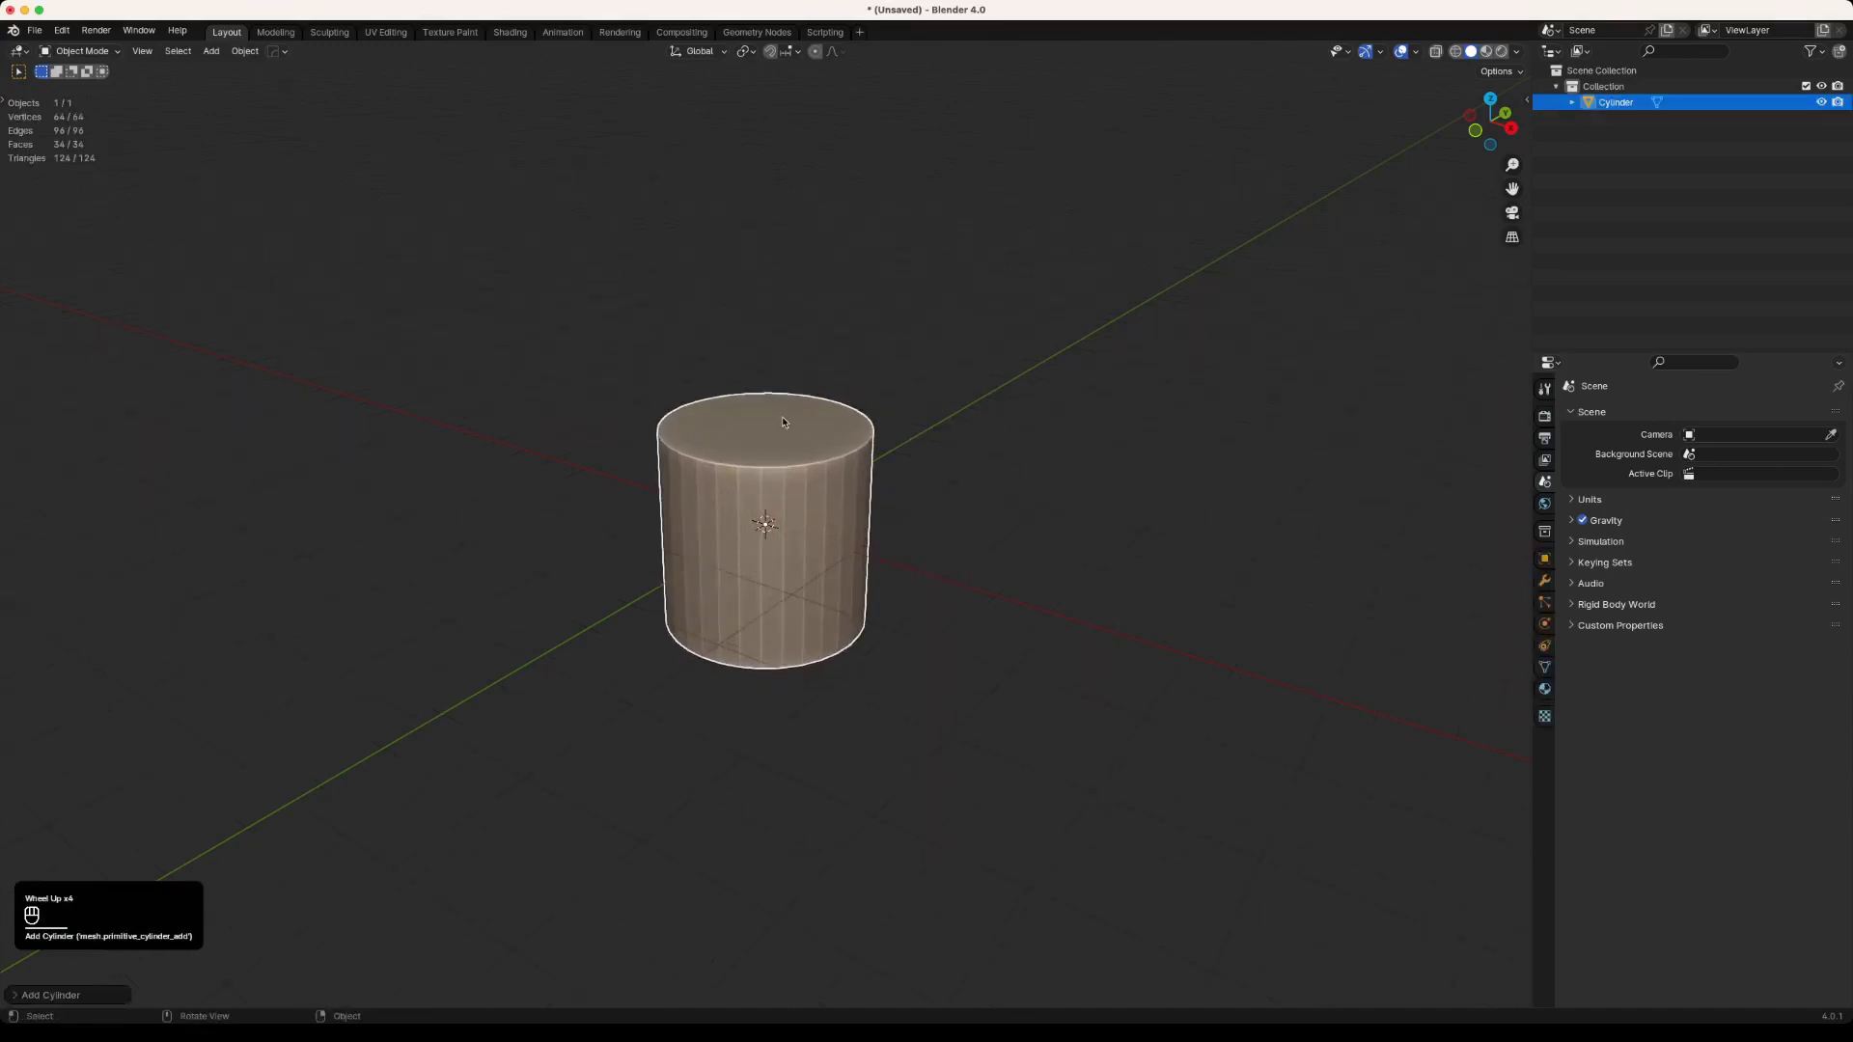
Step: Enter Edit Mode on the cylinder, select its top face and switch to edge selection
key("Tab")
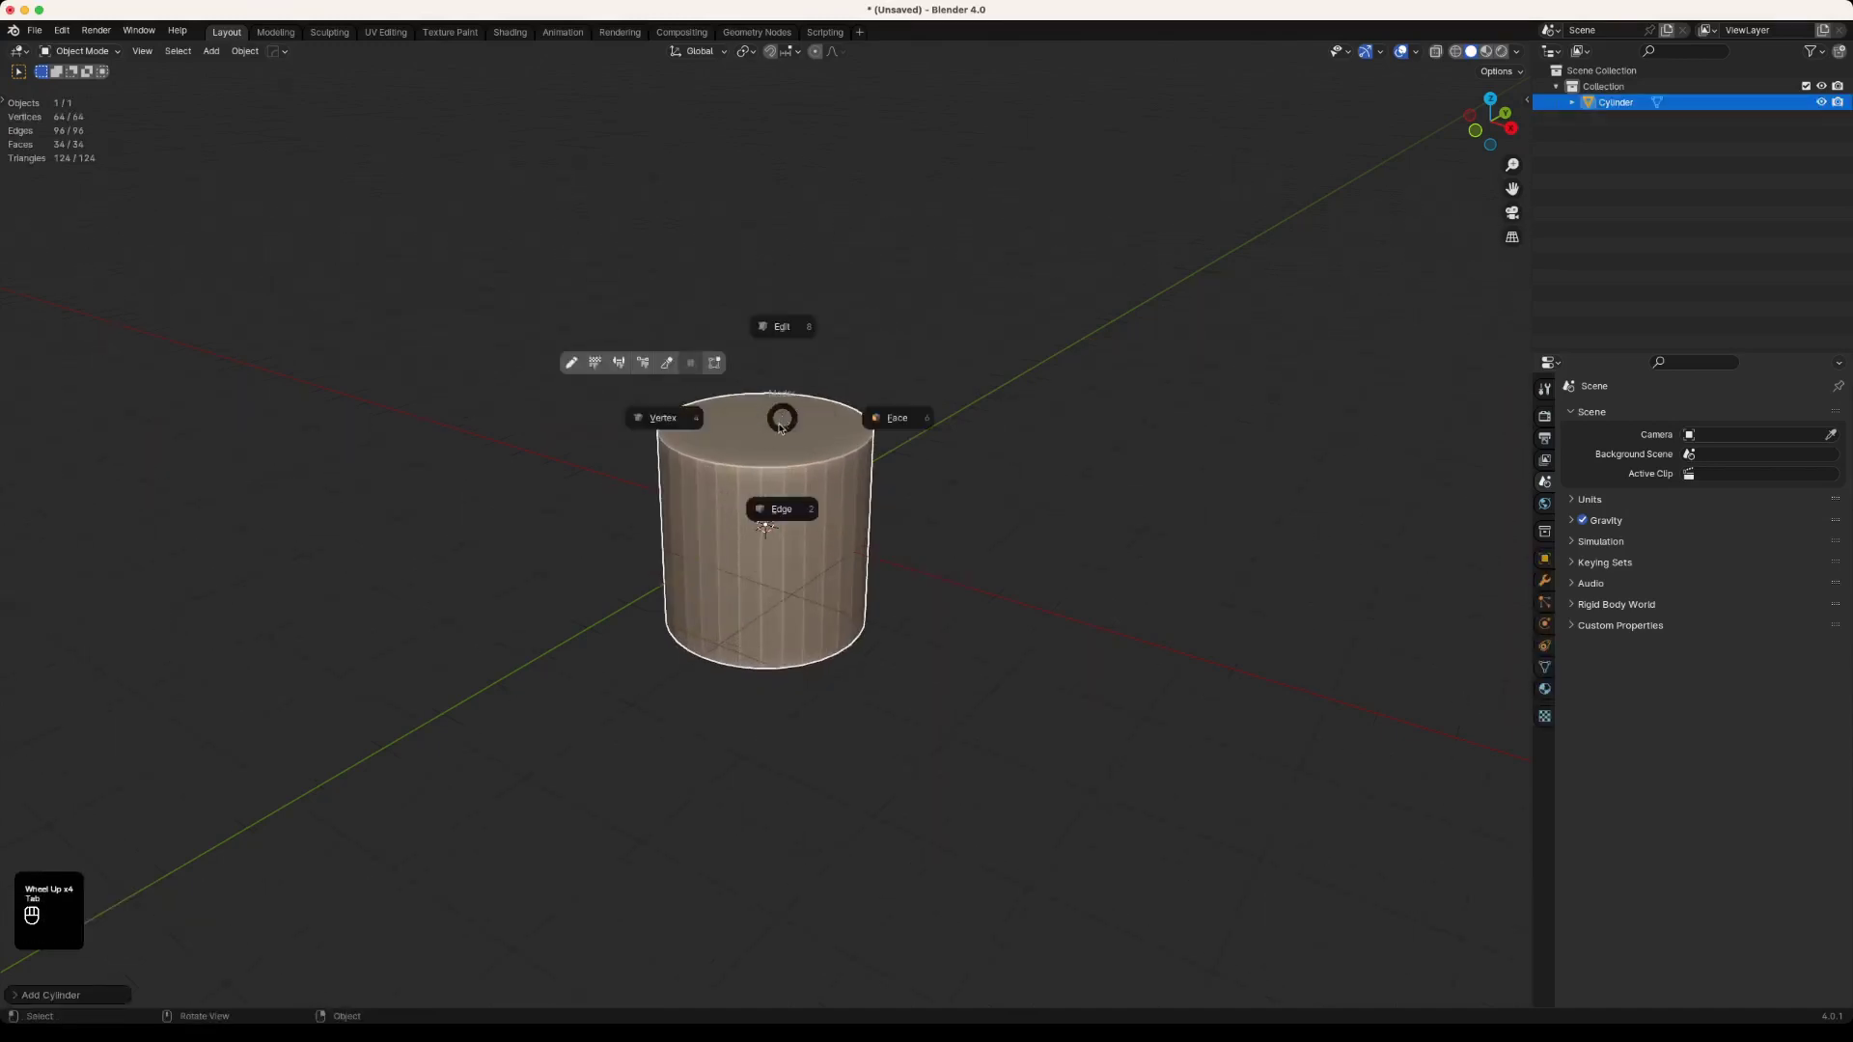
left_click(747, 451)
key("2")
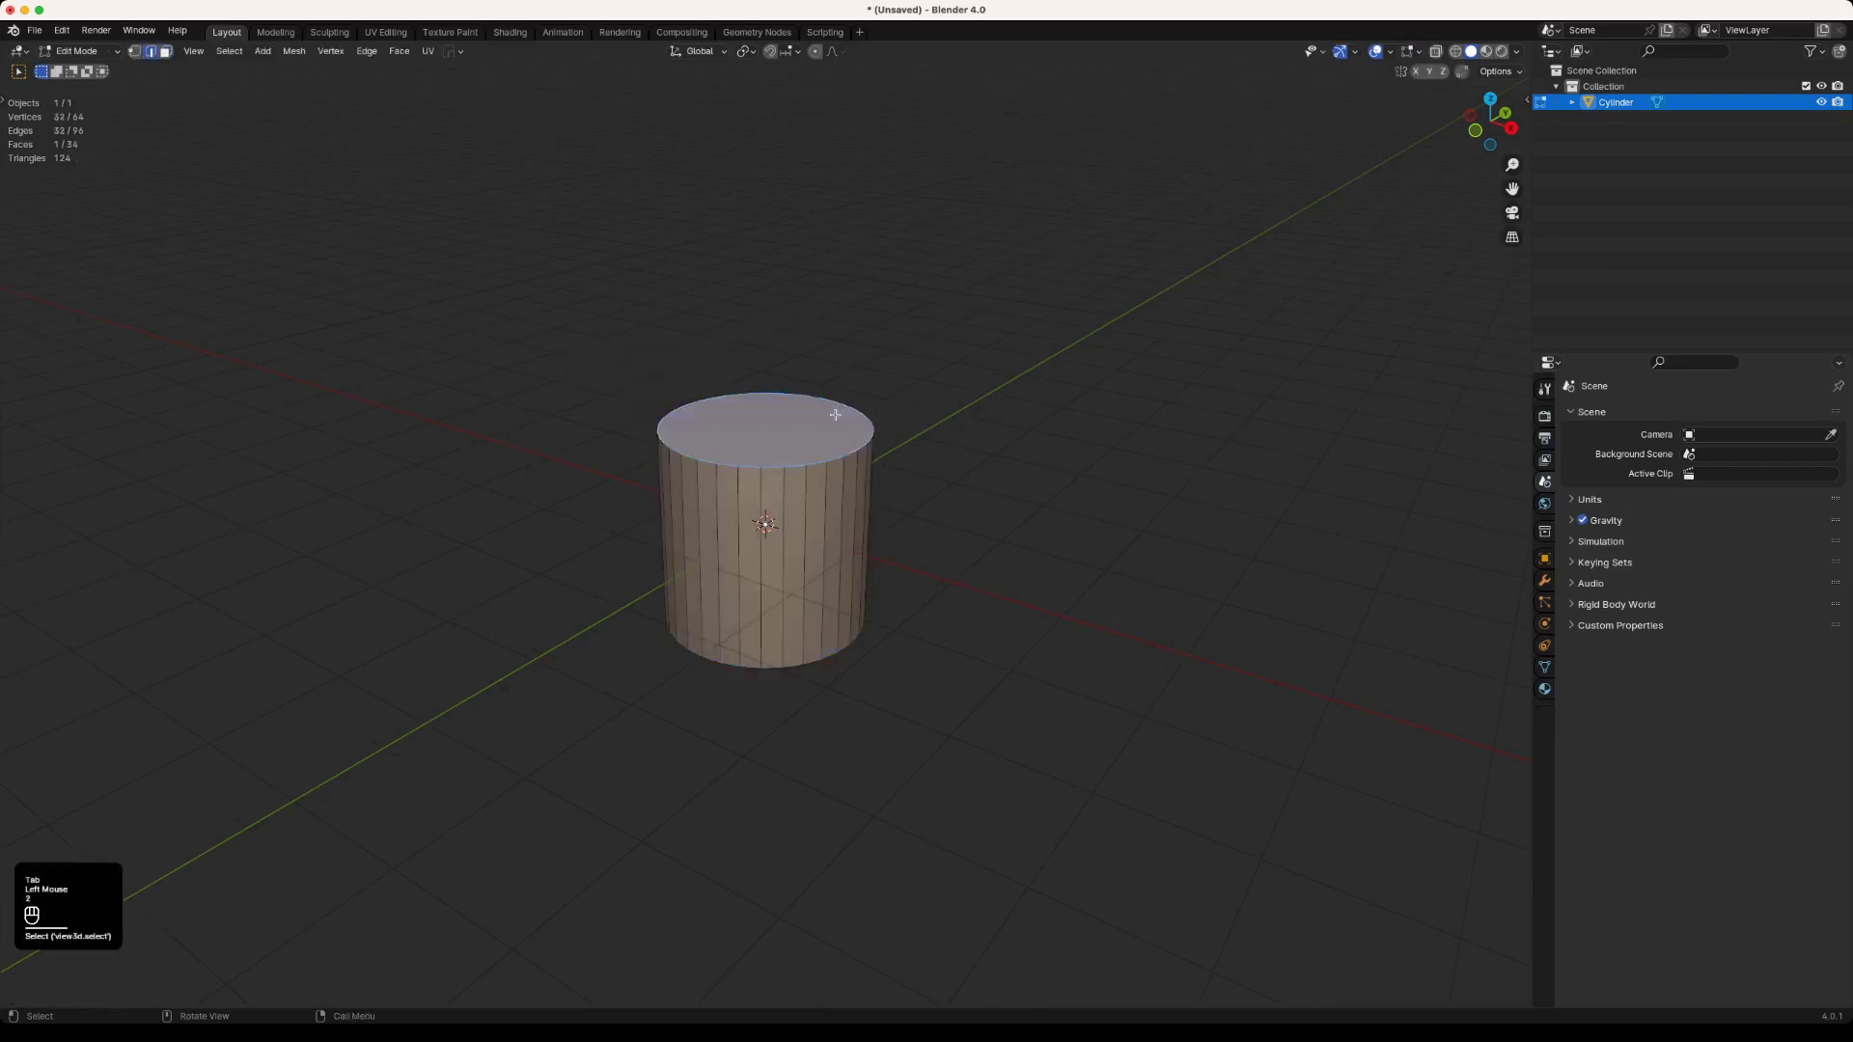
Step: Try to bevel the cylinder's top rim into a fully closed dome with 7 segments and overlap clamping, and undo it
key("super+b")
scroll(889, 452, "up", 1)
scroll(888, 453, "up", 5)
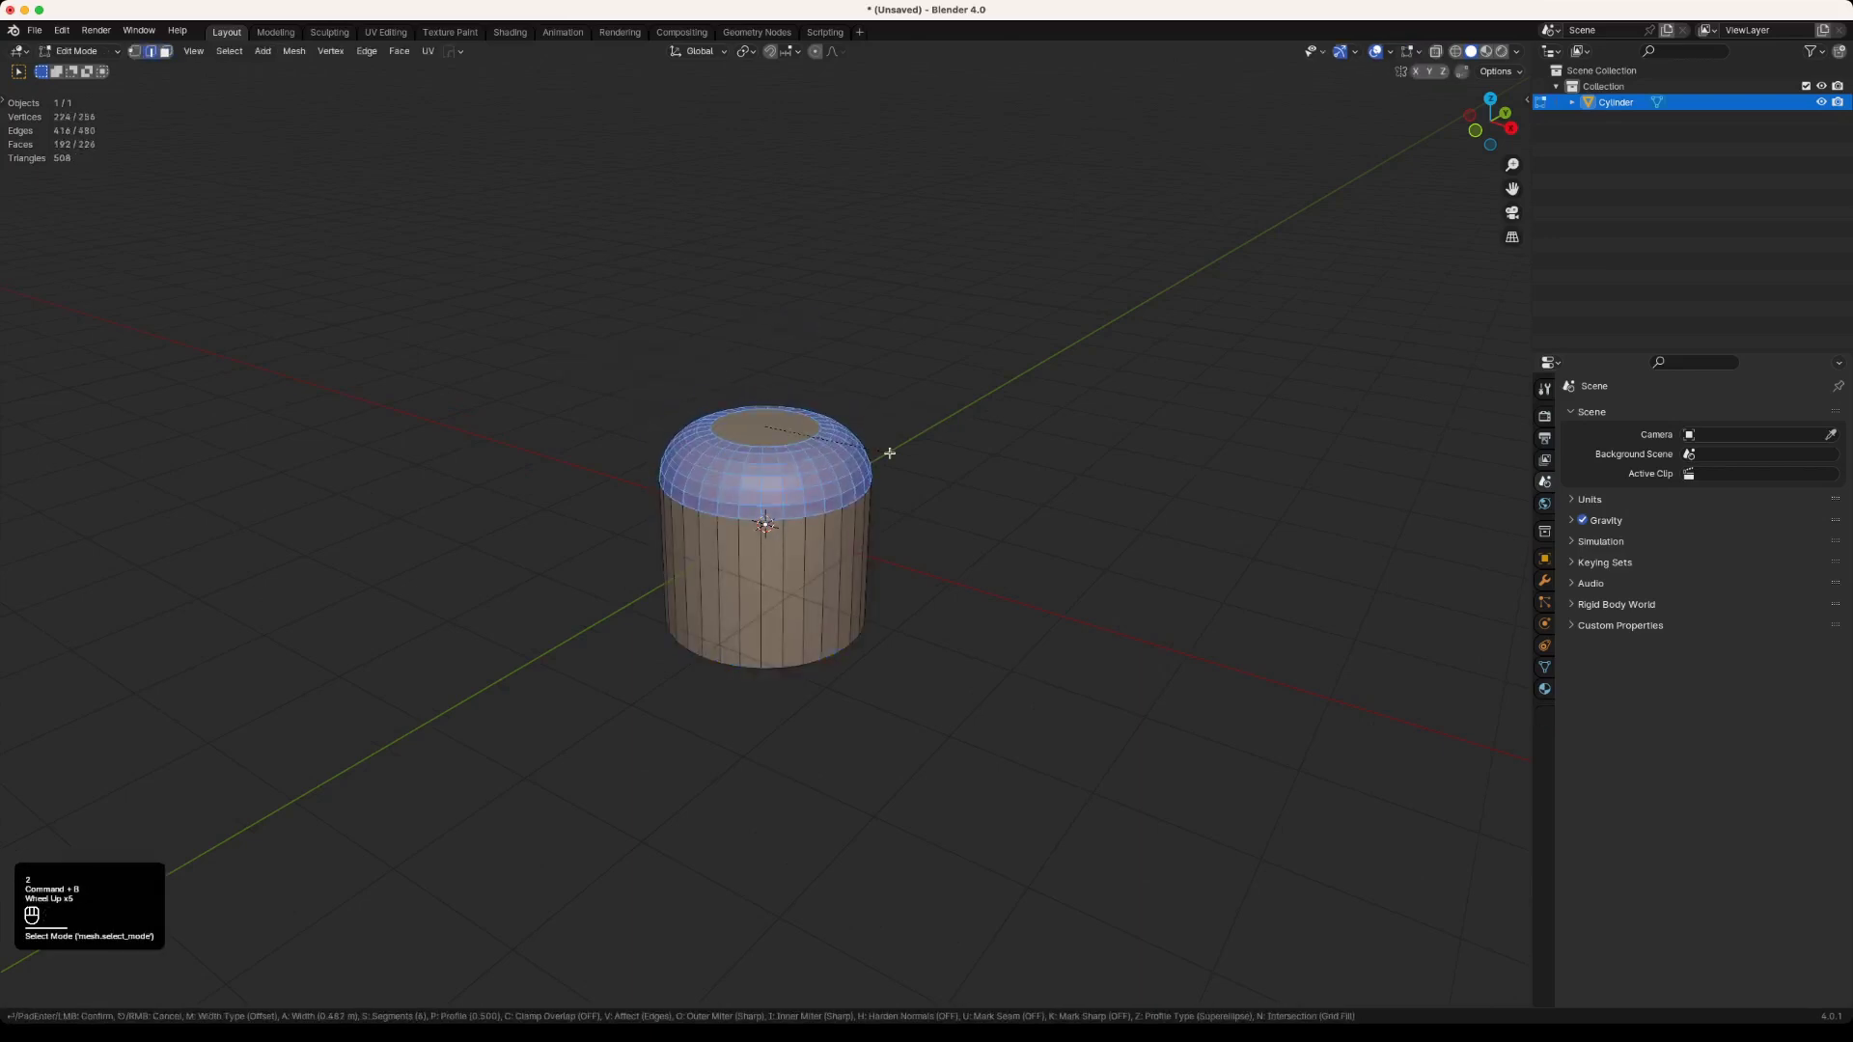
key("c")
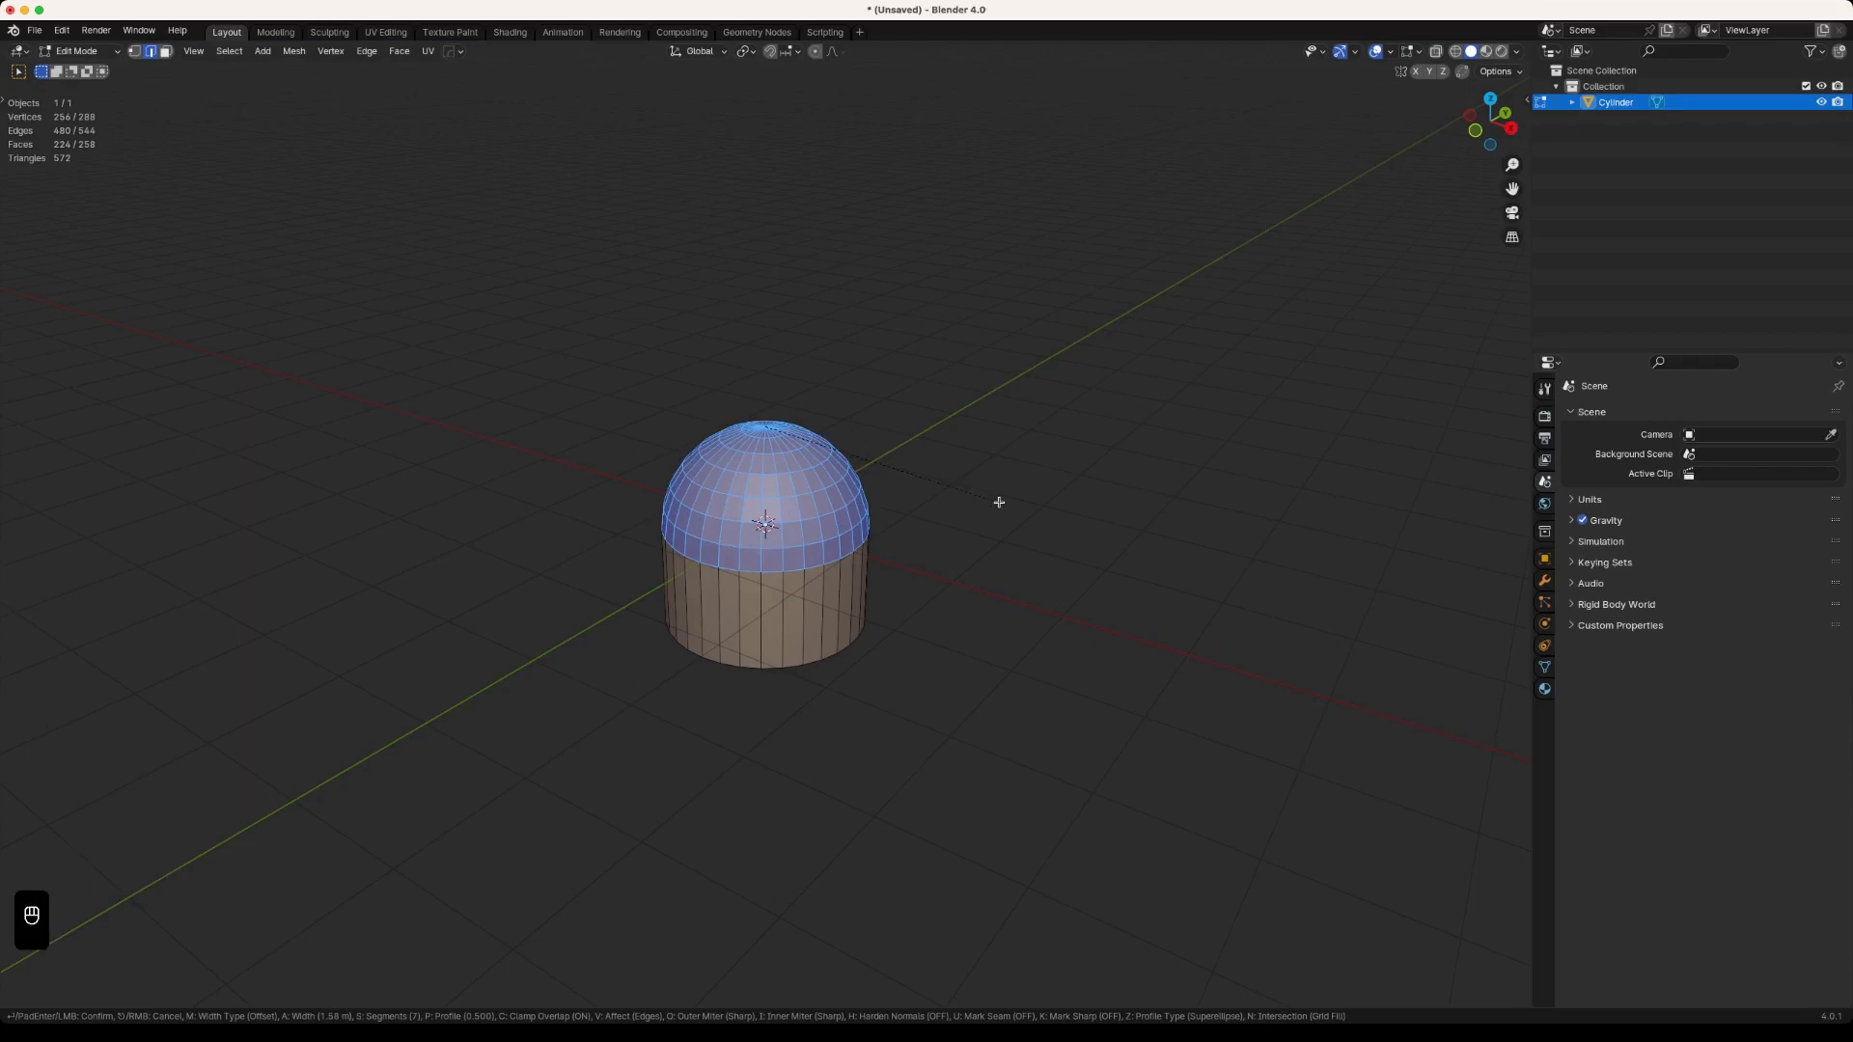
left_click(1052, 528)
middle_click_drag(1065, 535, 1056, 598)
scroll(757, 386, "up", 3)
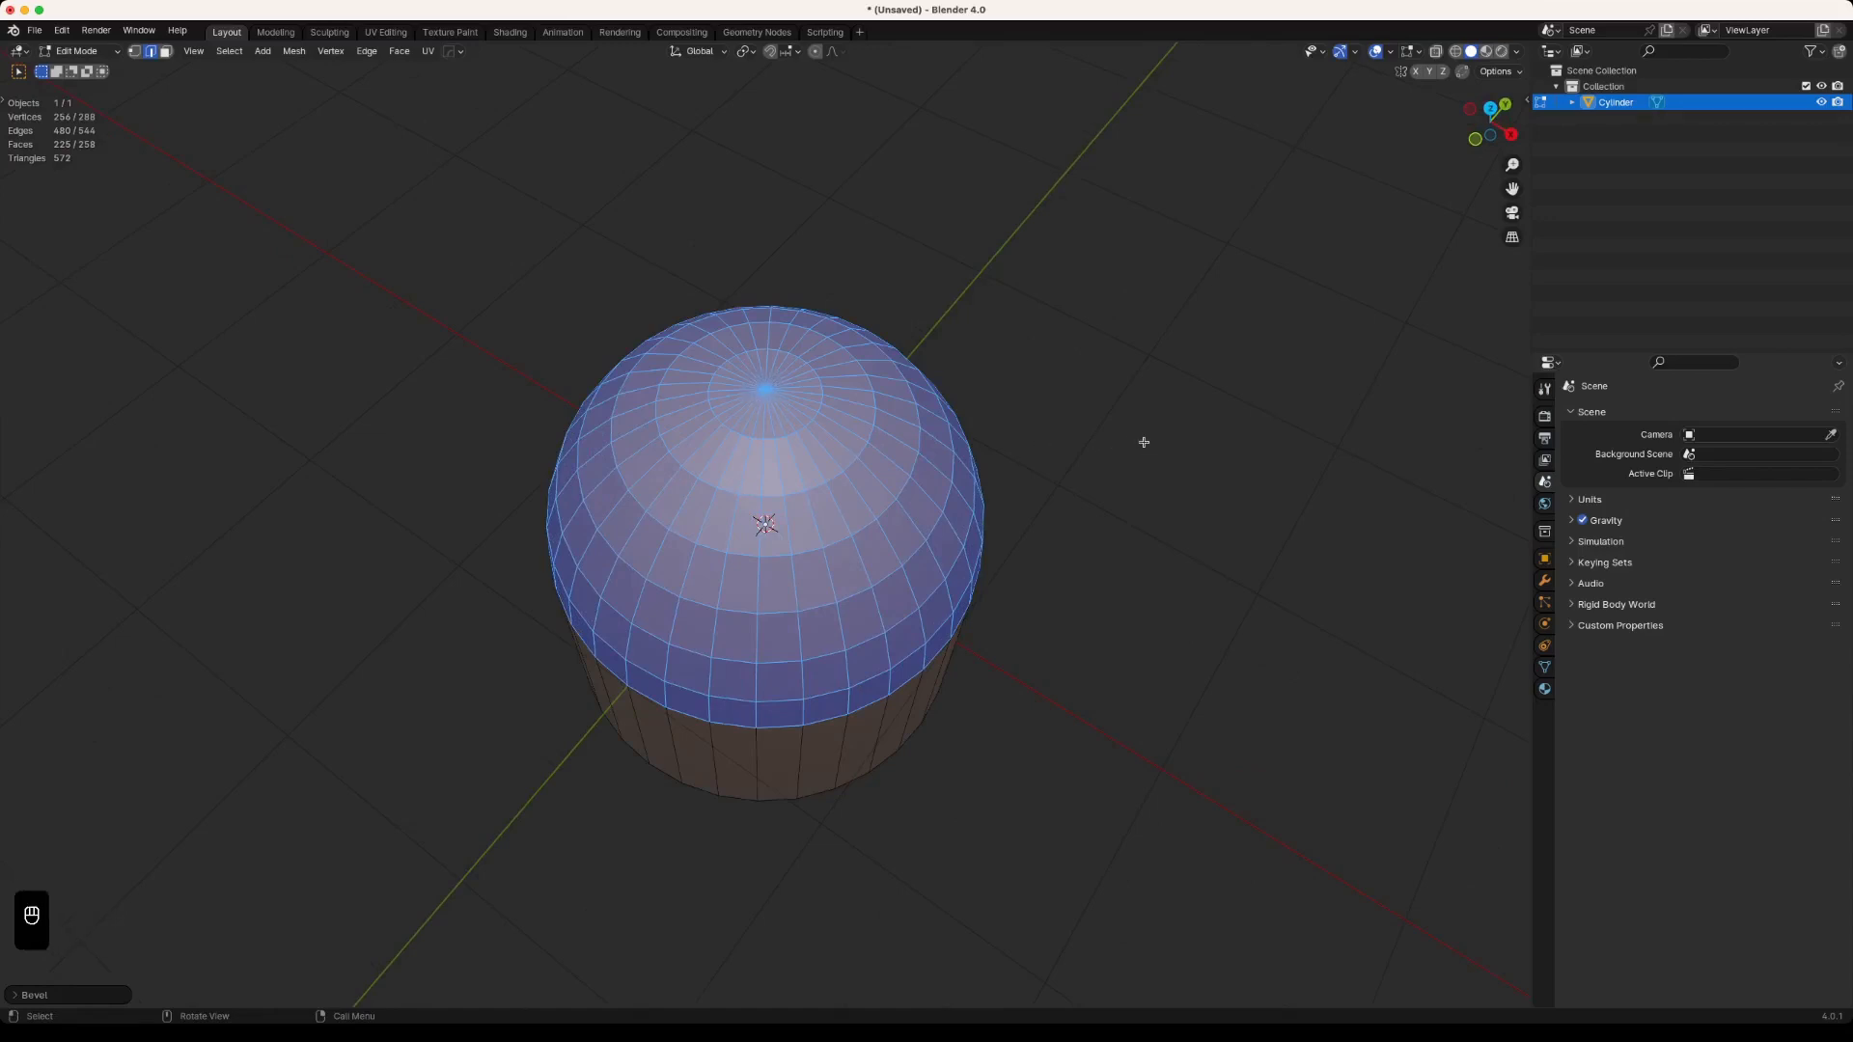
key("super+z")
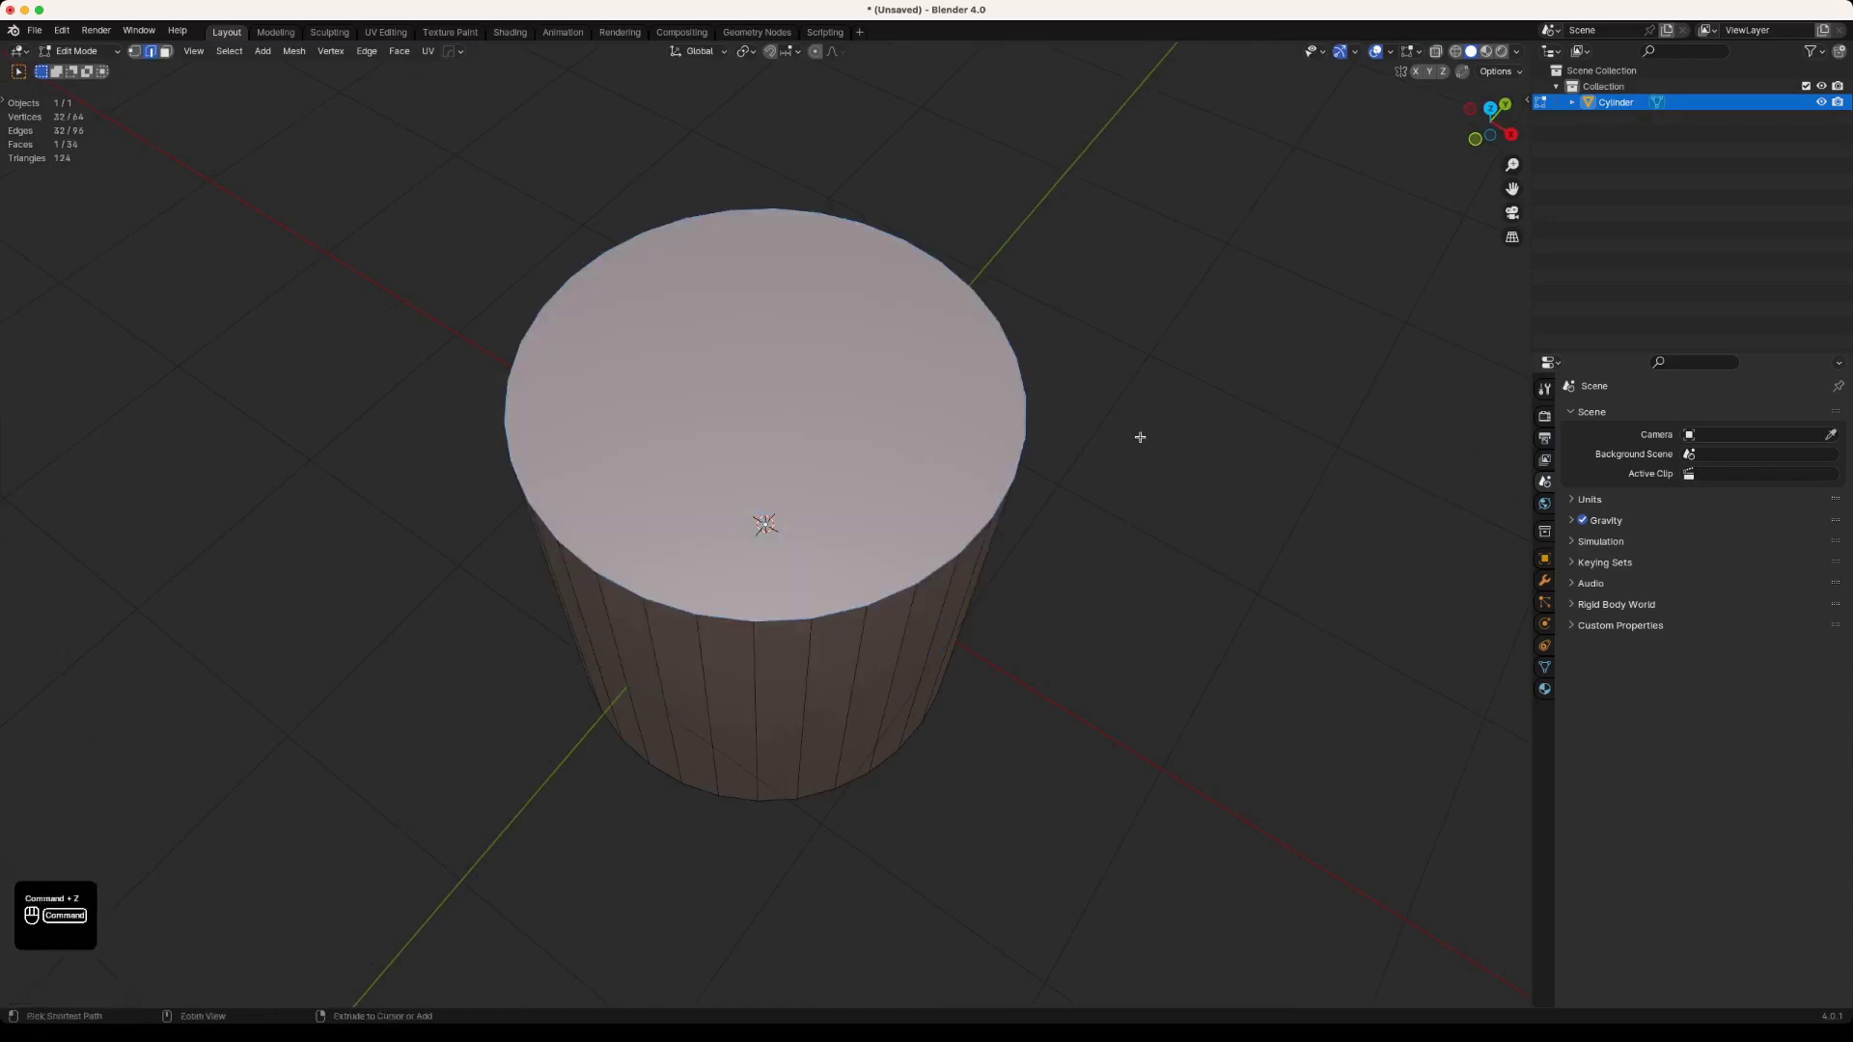
Step: Bevel the top rim about 0.89 m with 7 segments, leaving a small flat cap, and select that cap face
key("super+b")
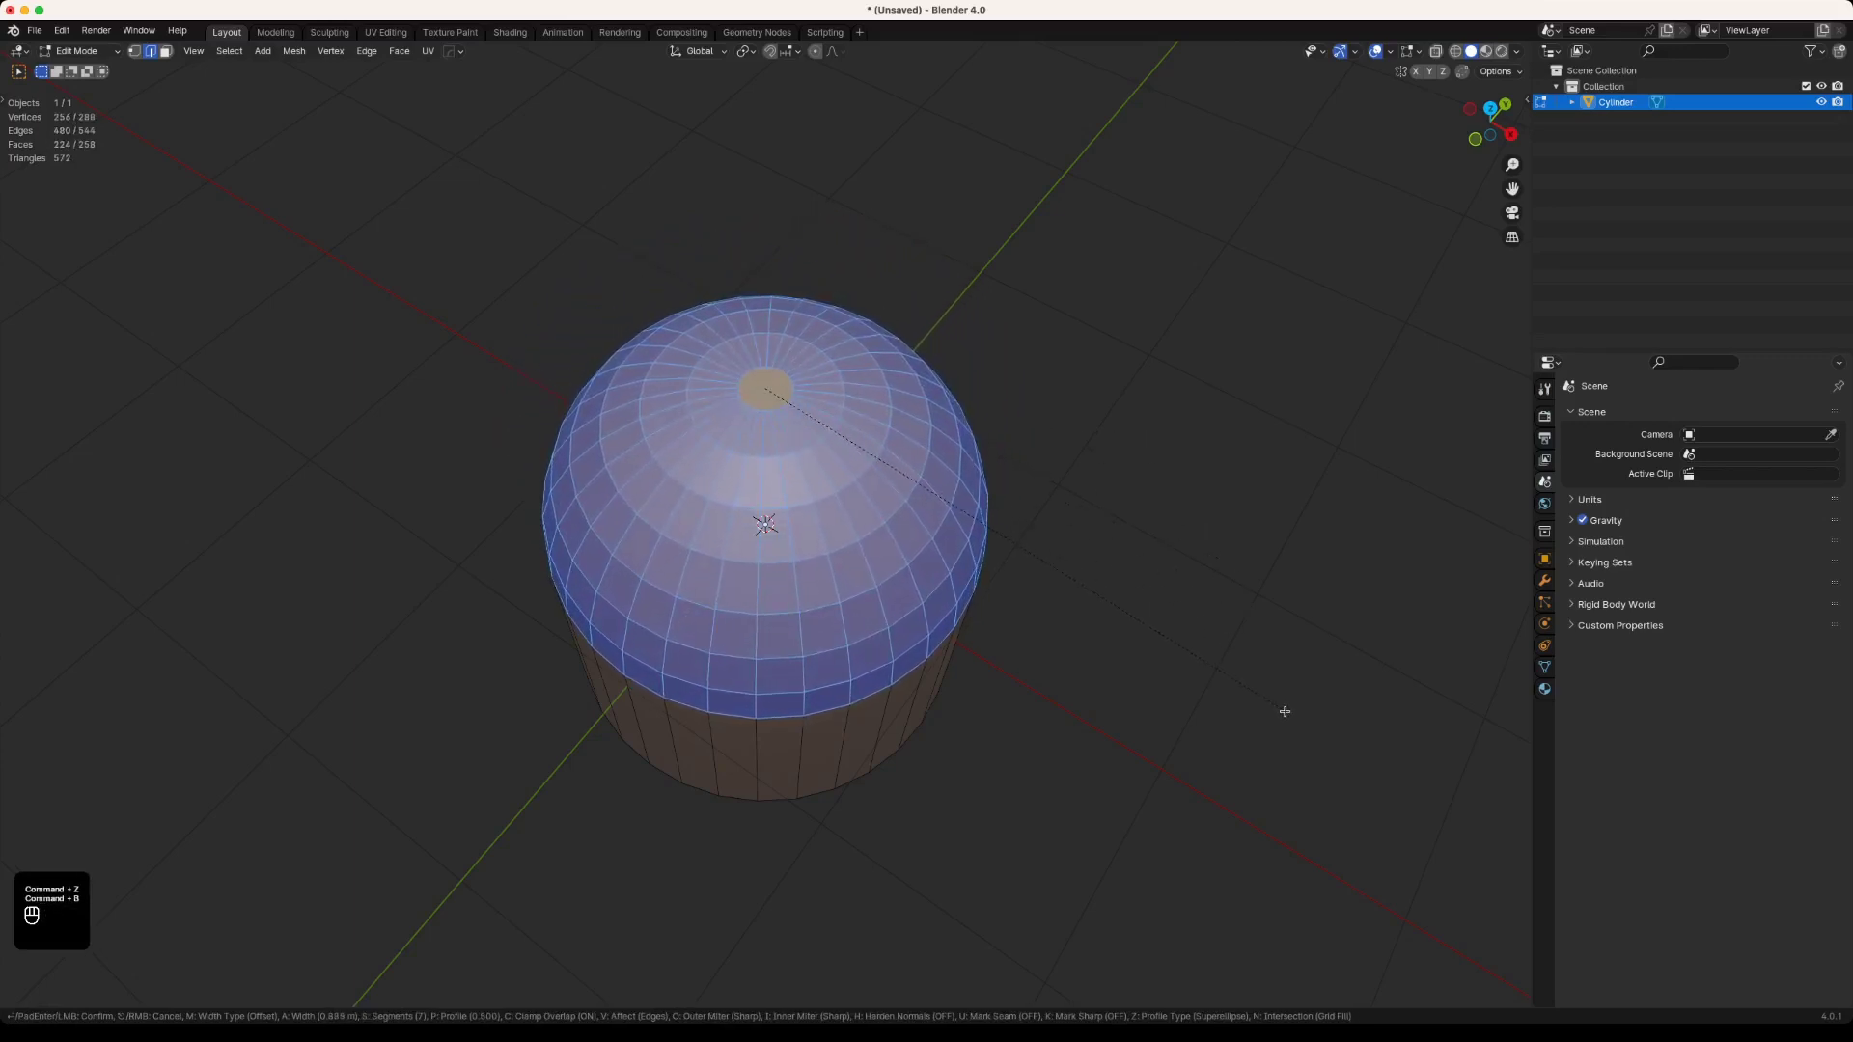
left_click(1282, 709)
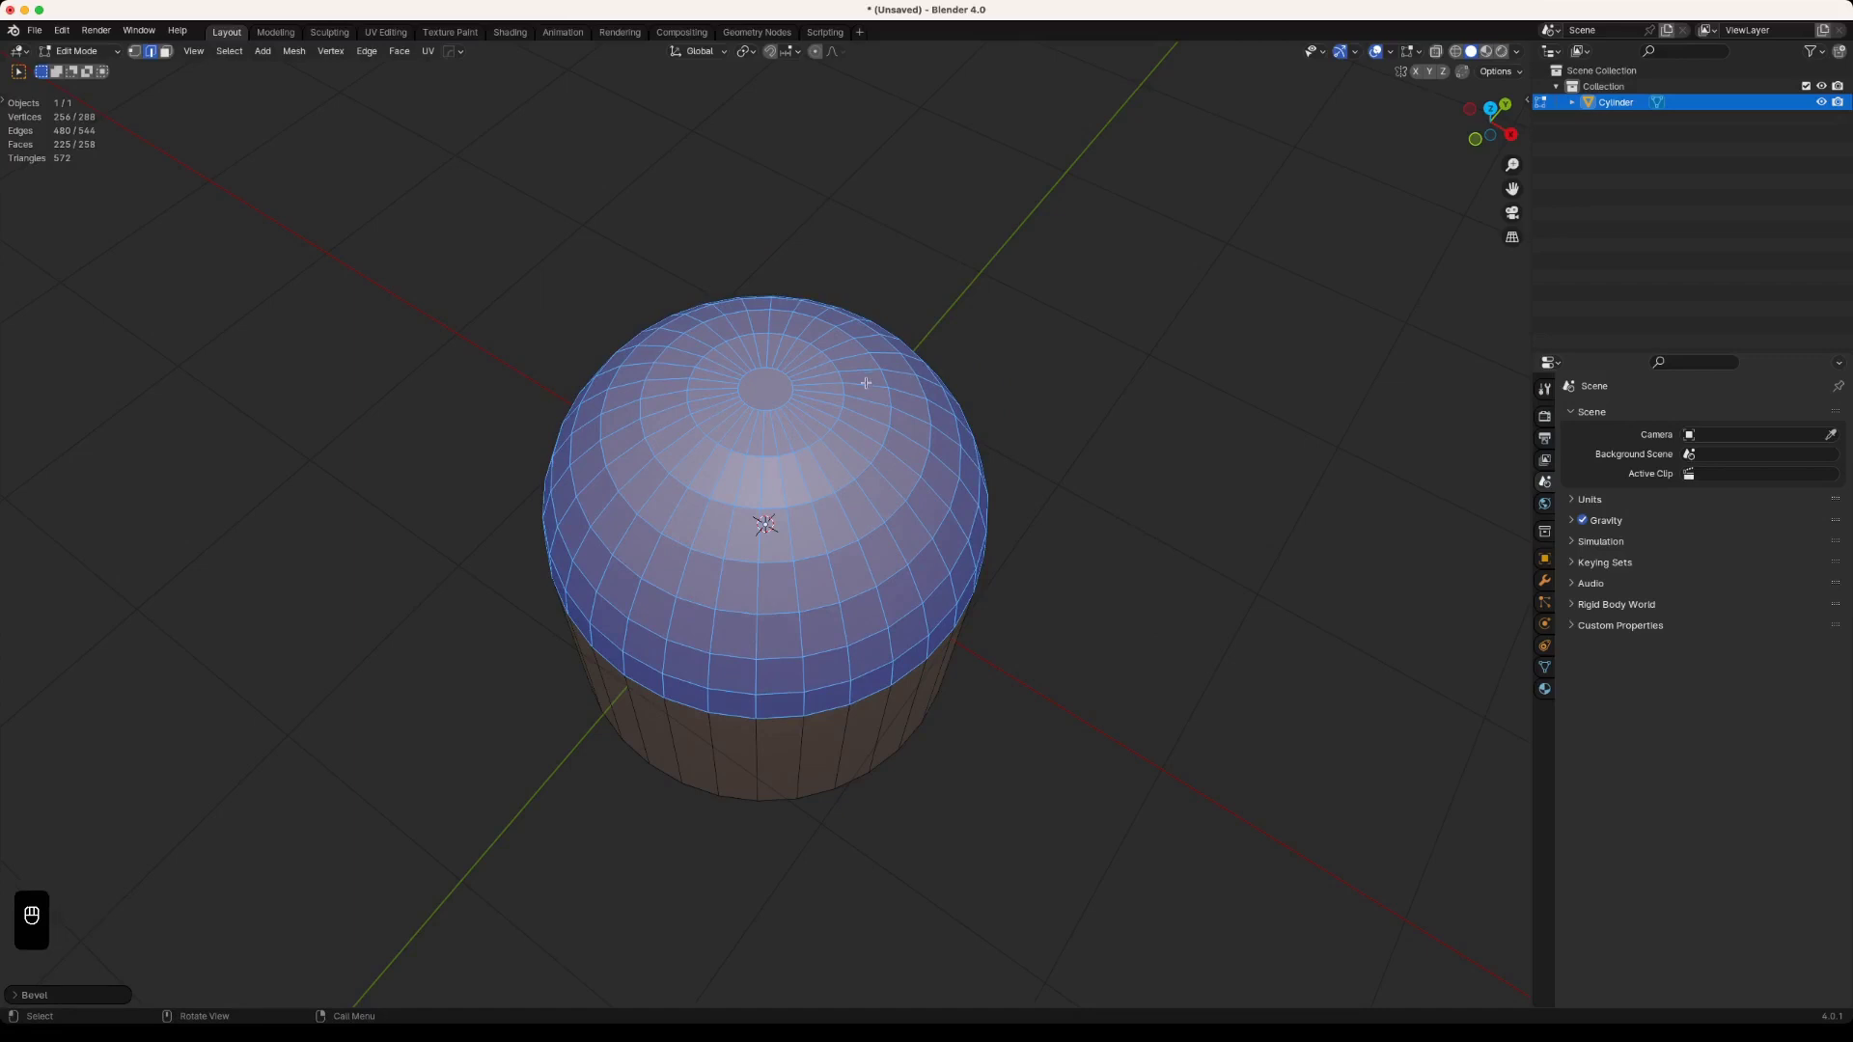
left_click(814, 388)
left_click(774, 390)
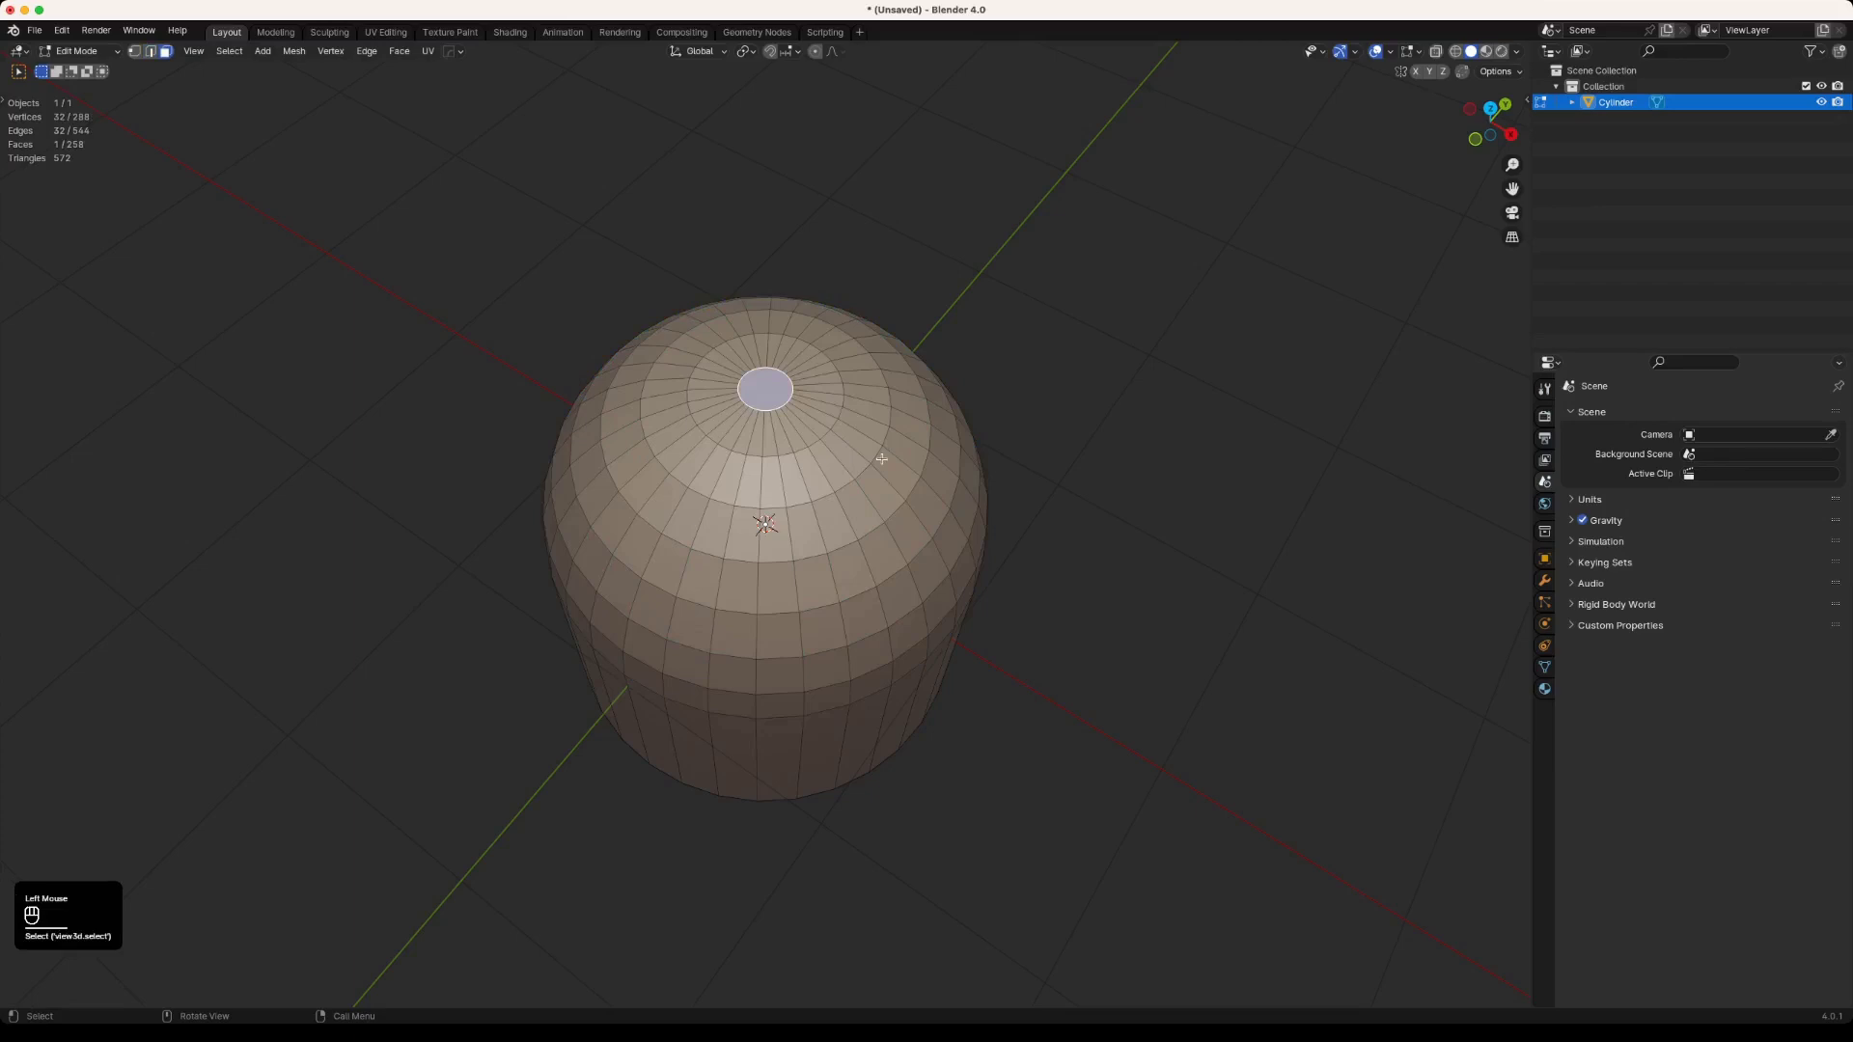
Step: In Object Mode, tilt the domed cylinder, rotate it around global Z, and move it away from the world origin
middle_click_drag(968, 631, 956, 570)
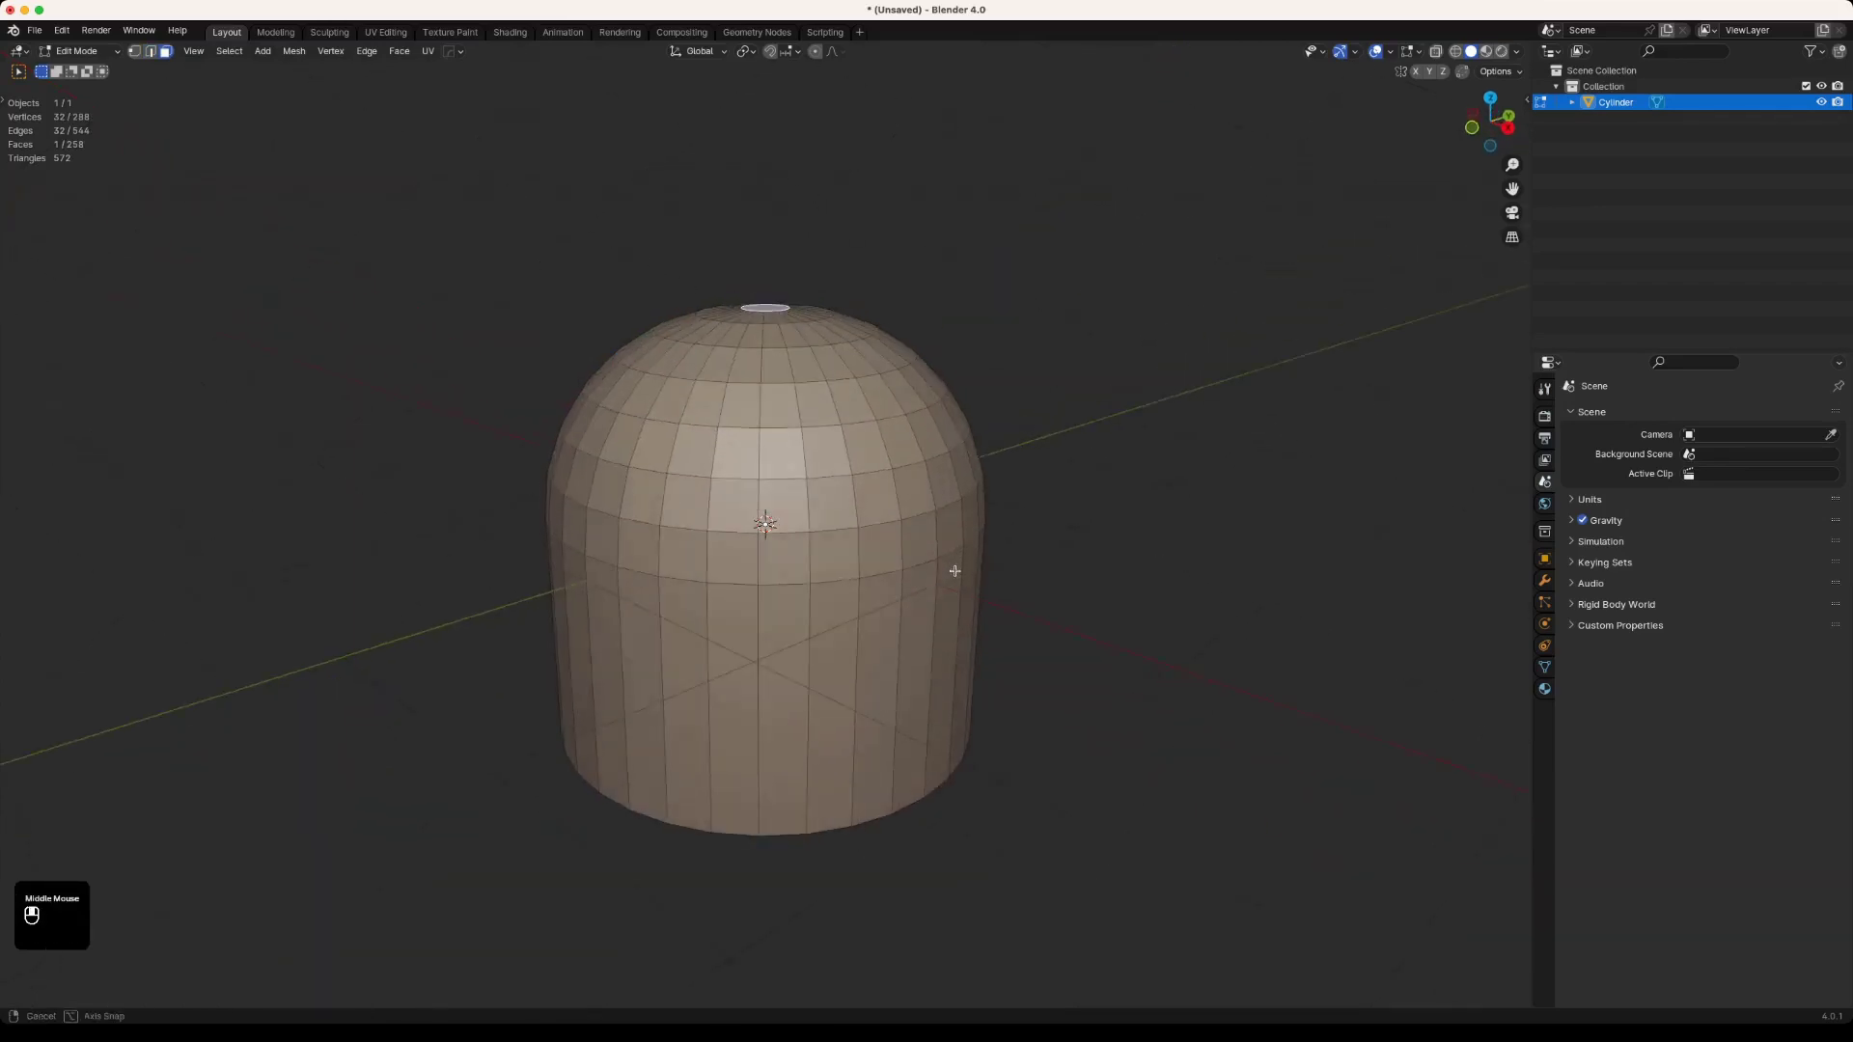
scroll(955, 570, "down", 4)
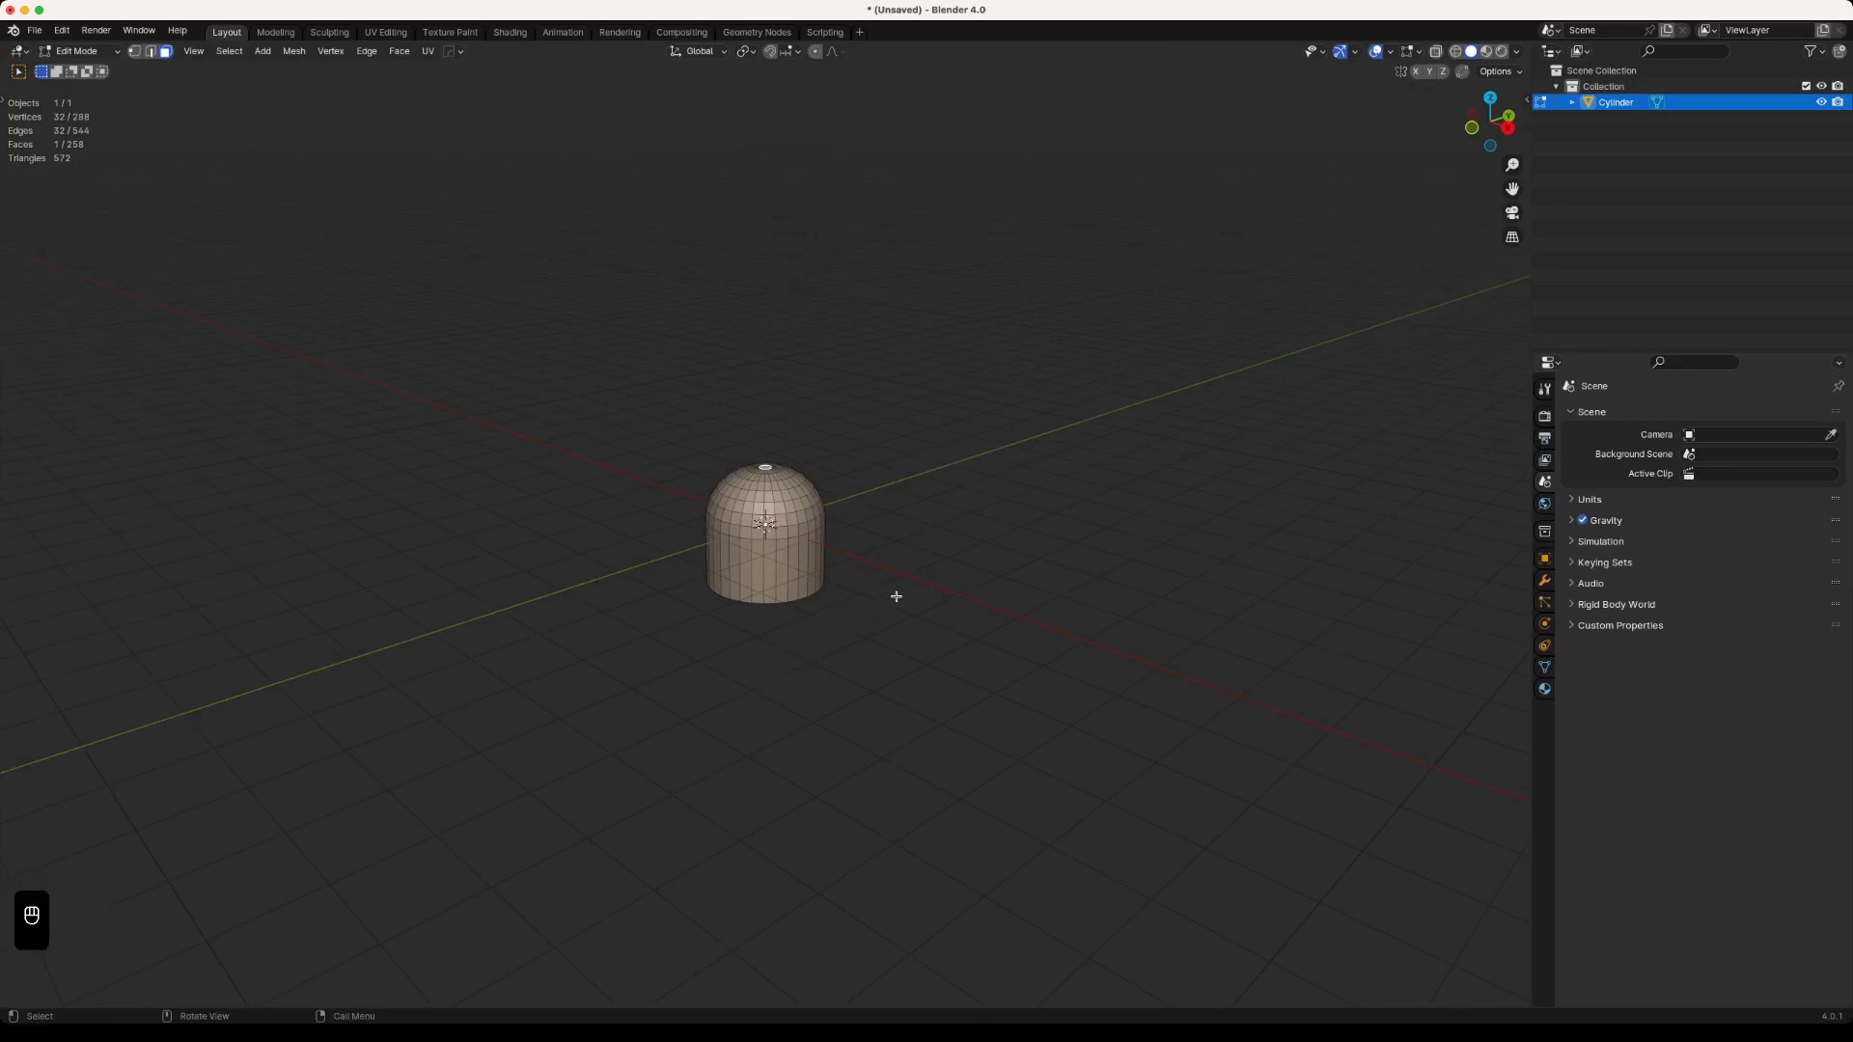
key("Tab")
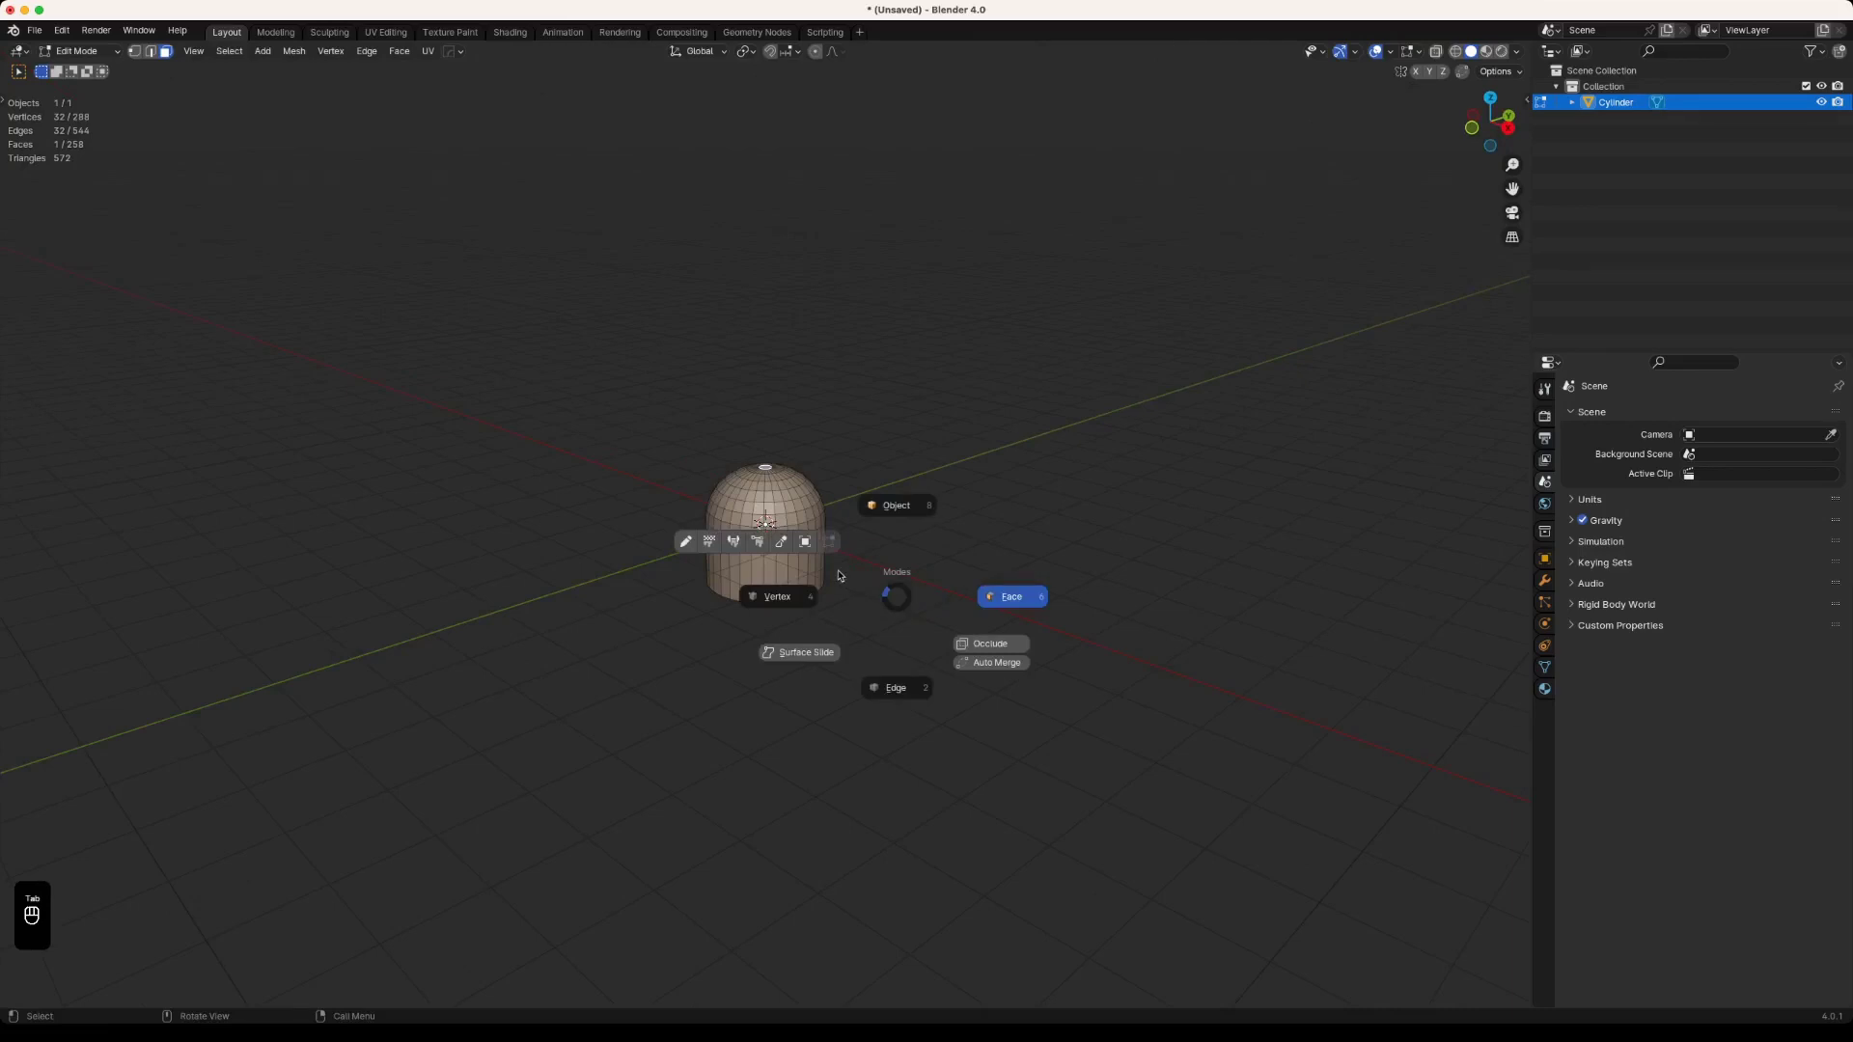
left_click(886, 498)
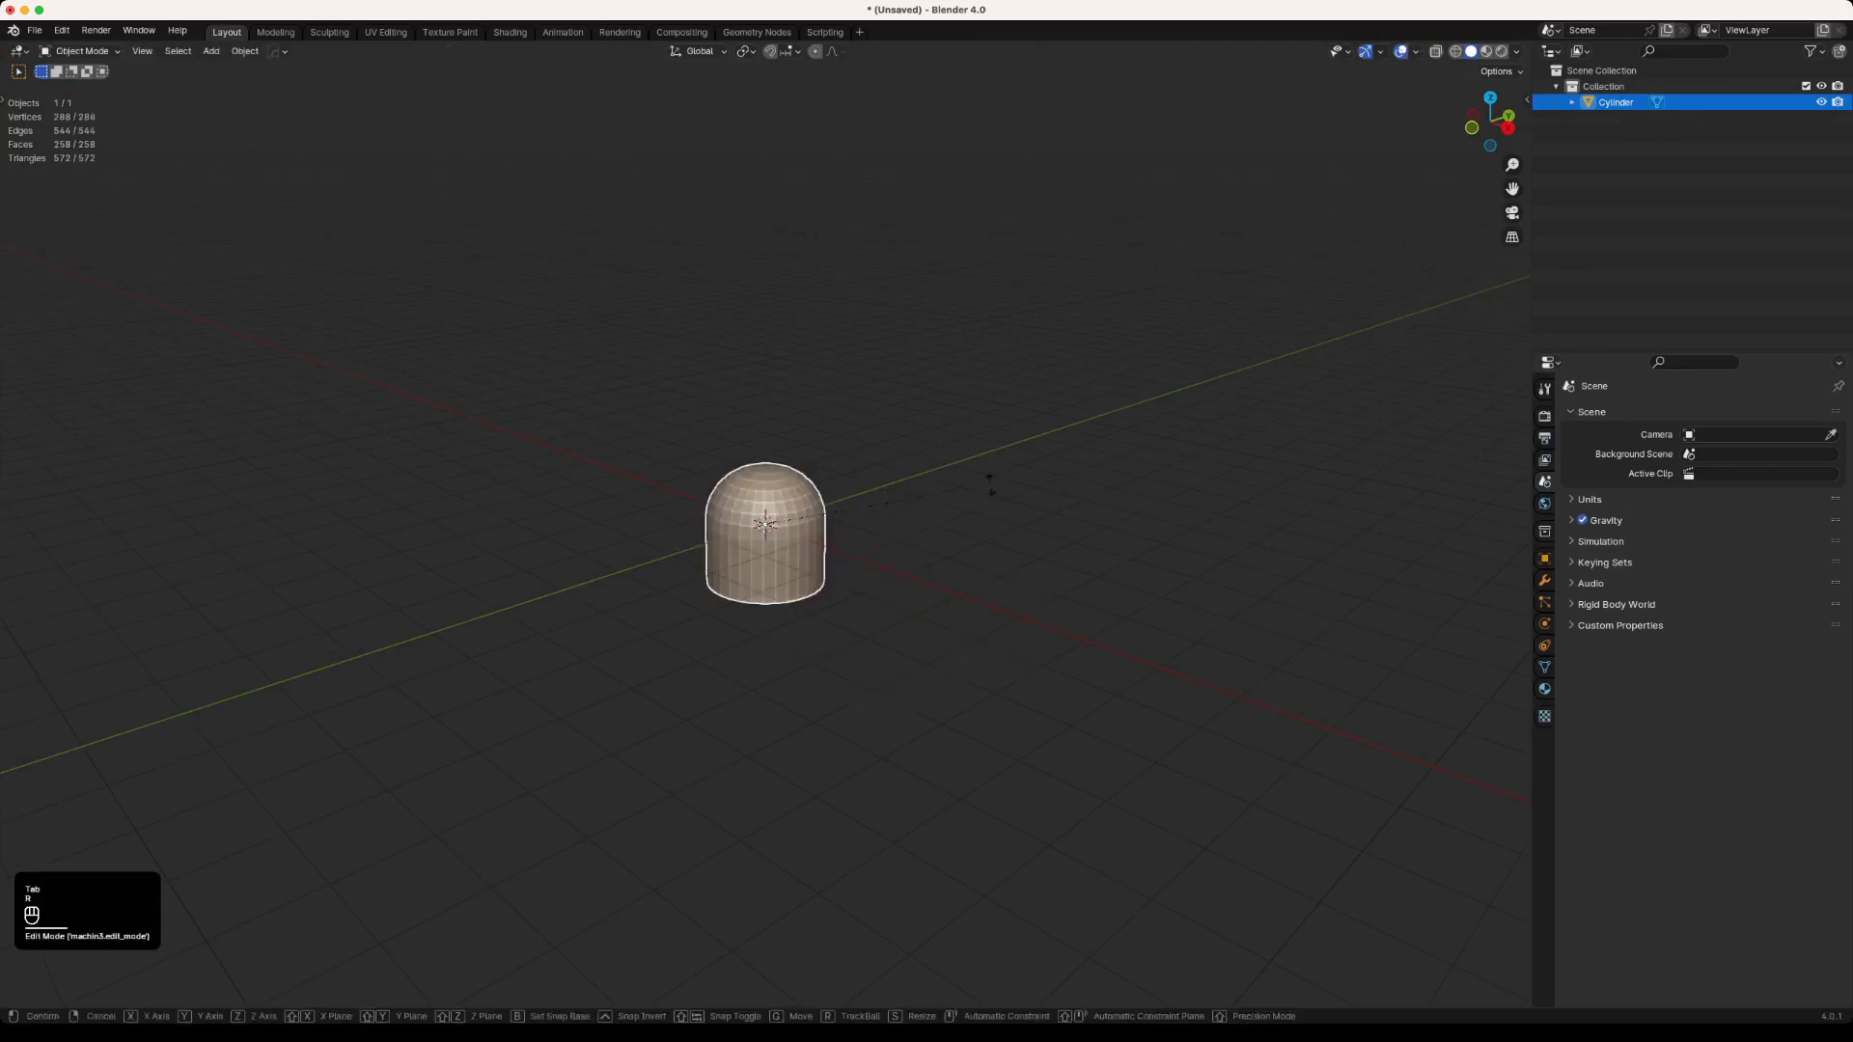
key("r")
left_click(1030, 585)
key("r")
key("z")
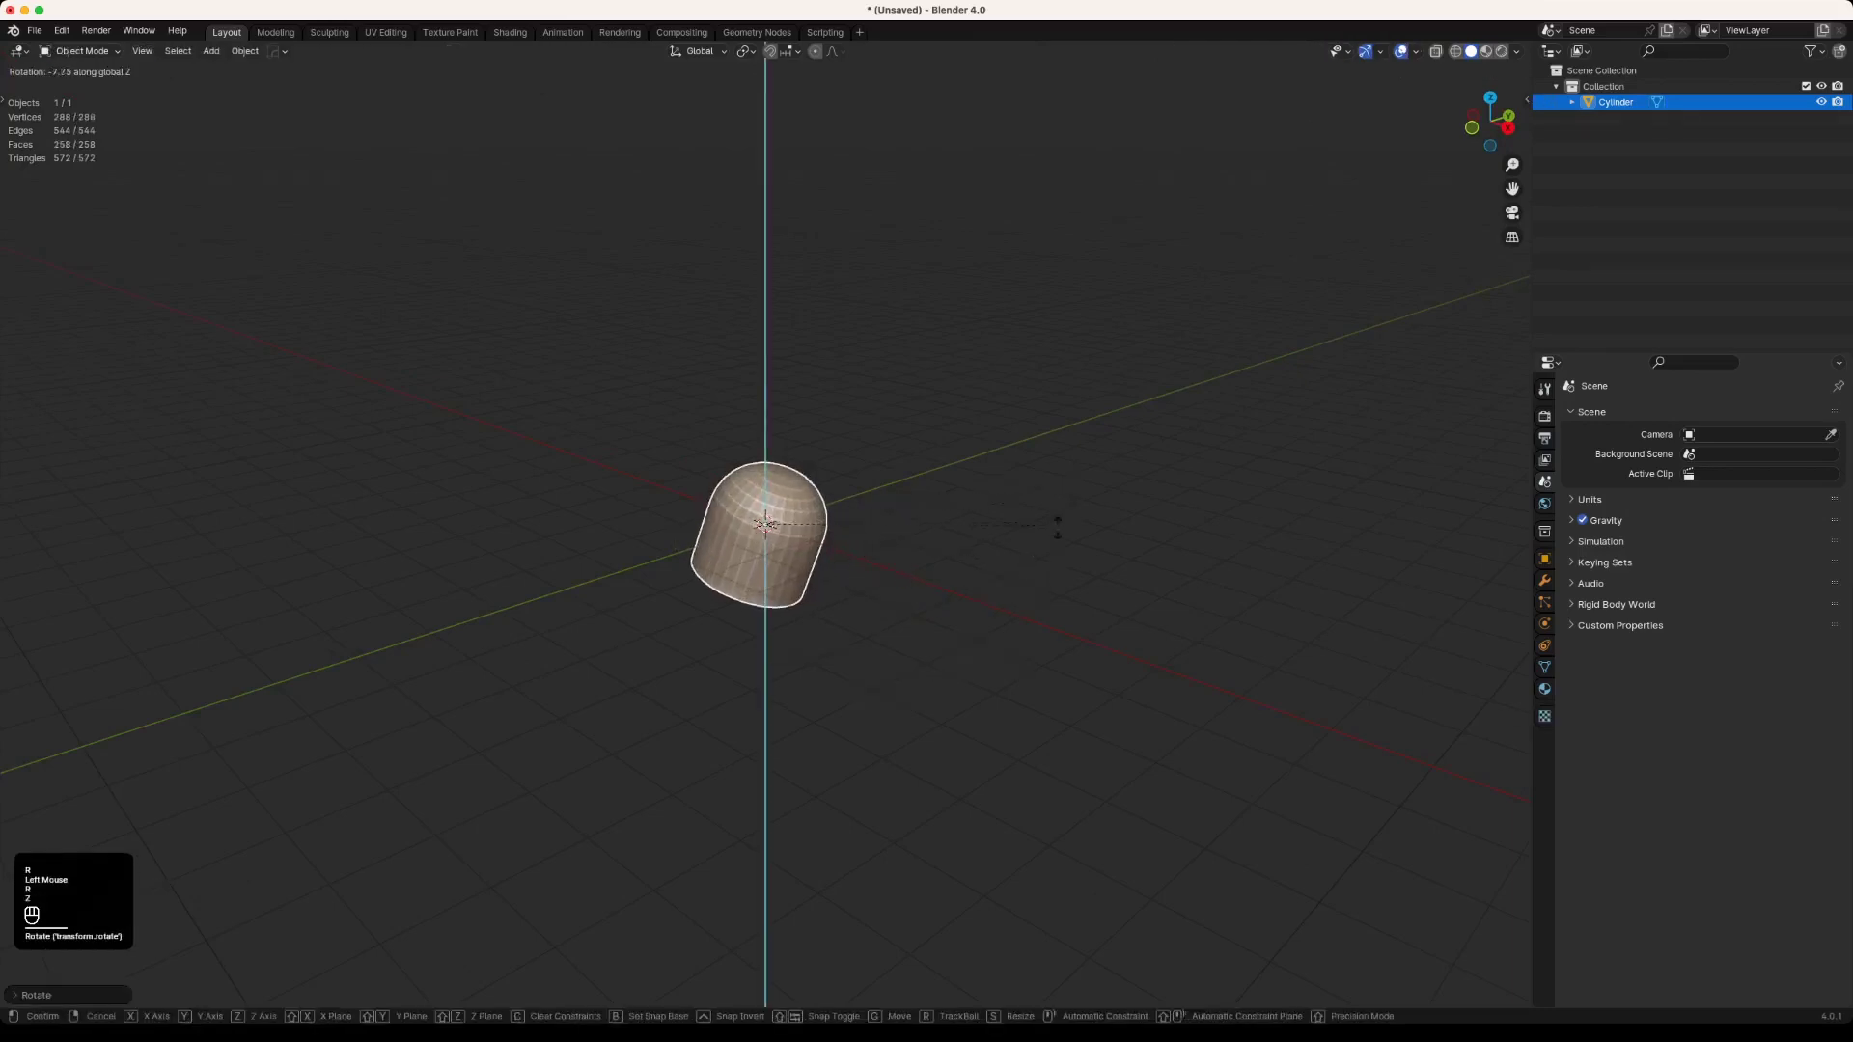
left_click(1034, 575)
key("g")
left_click(942, 485)
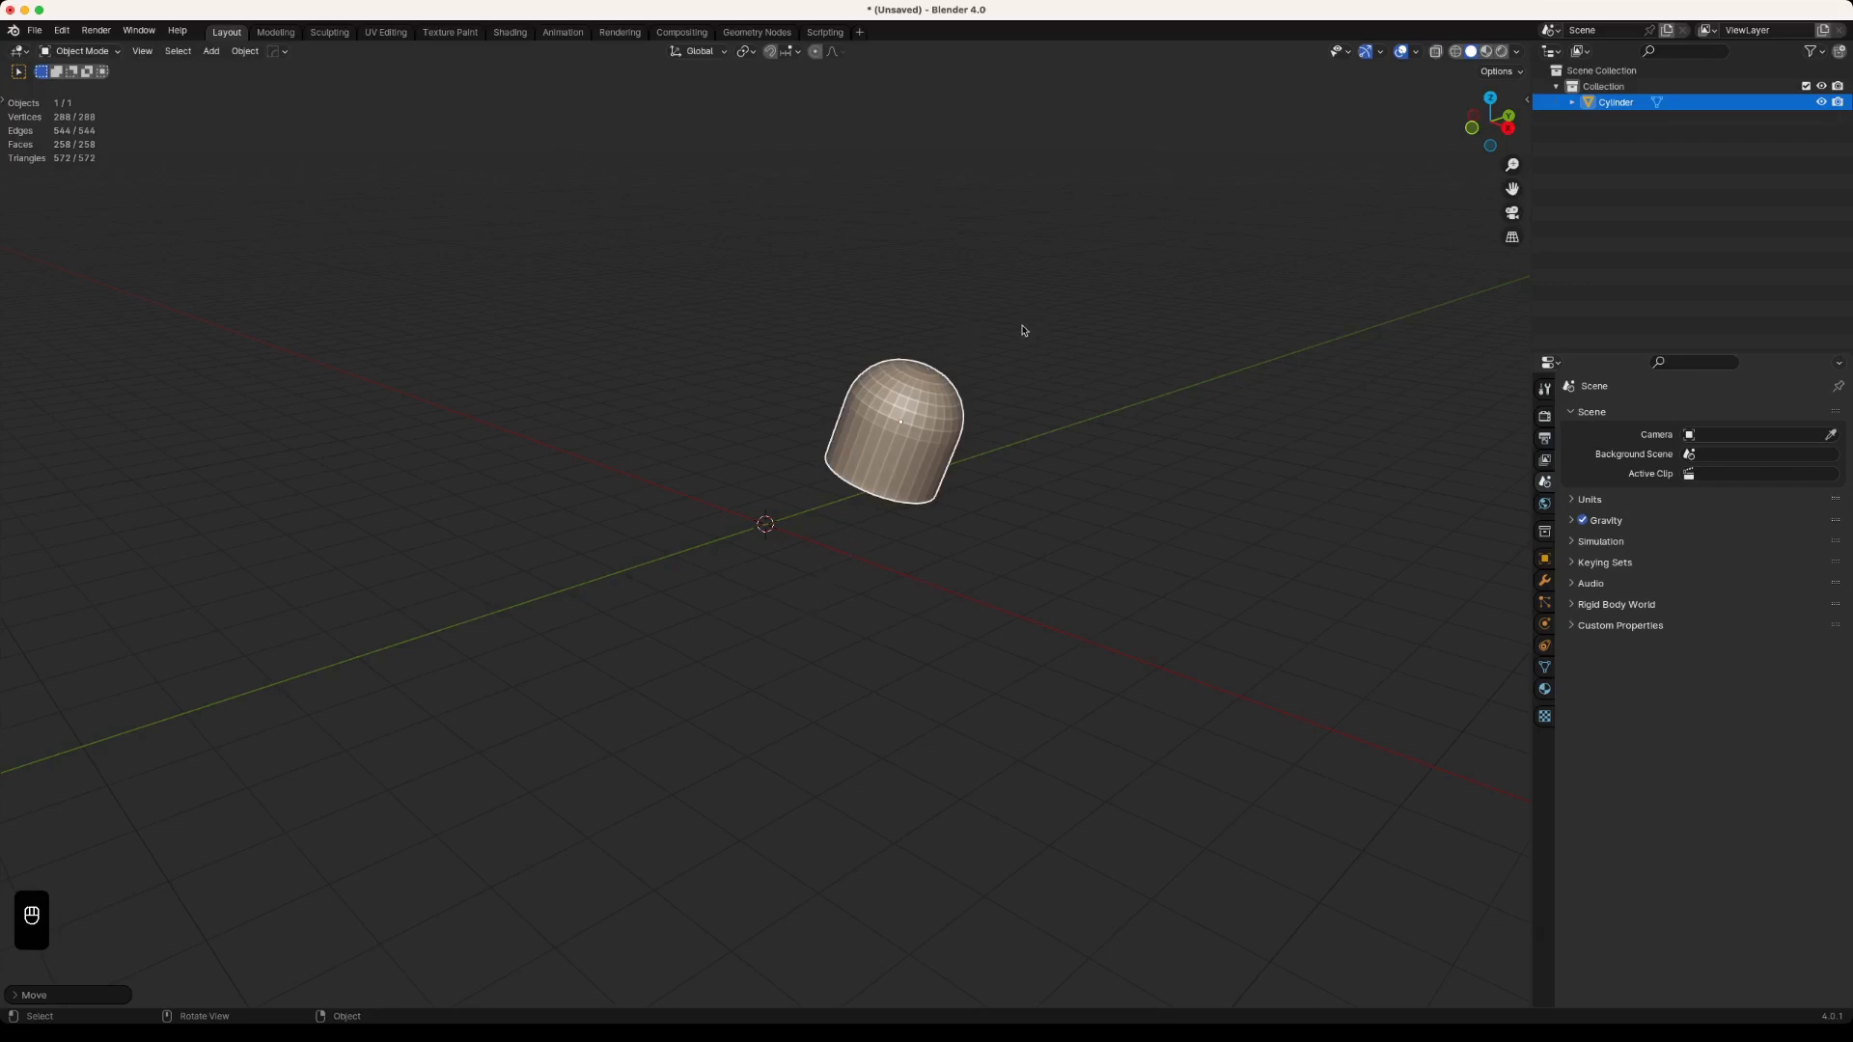
Step: Try to move the tilted cylinder along global Z and along its local Z axis
key("g")
key("z")
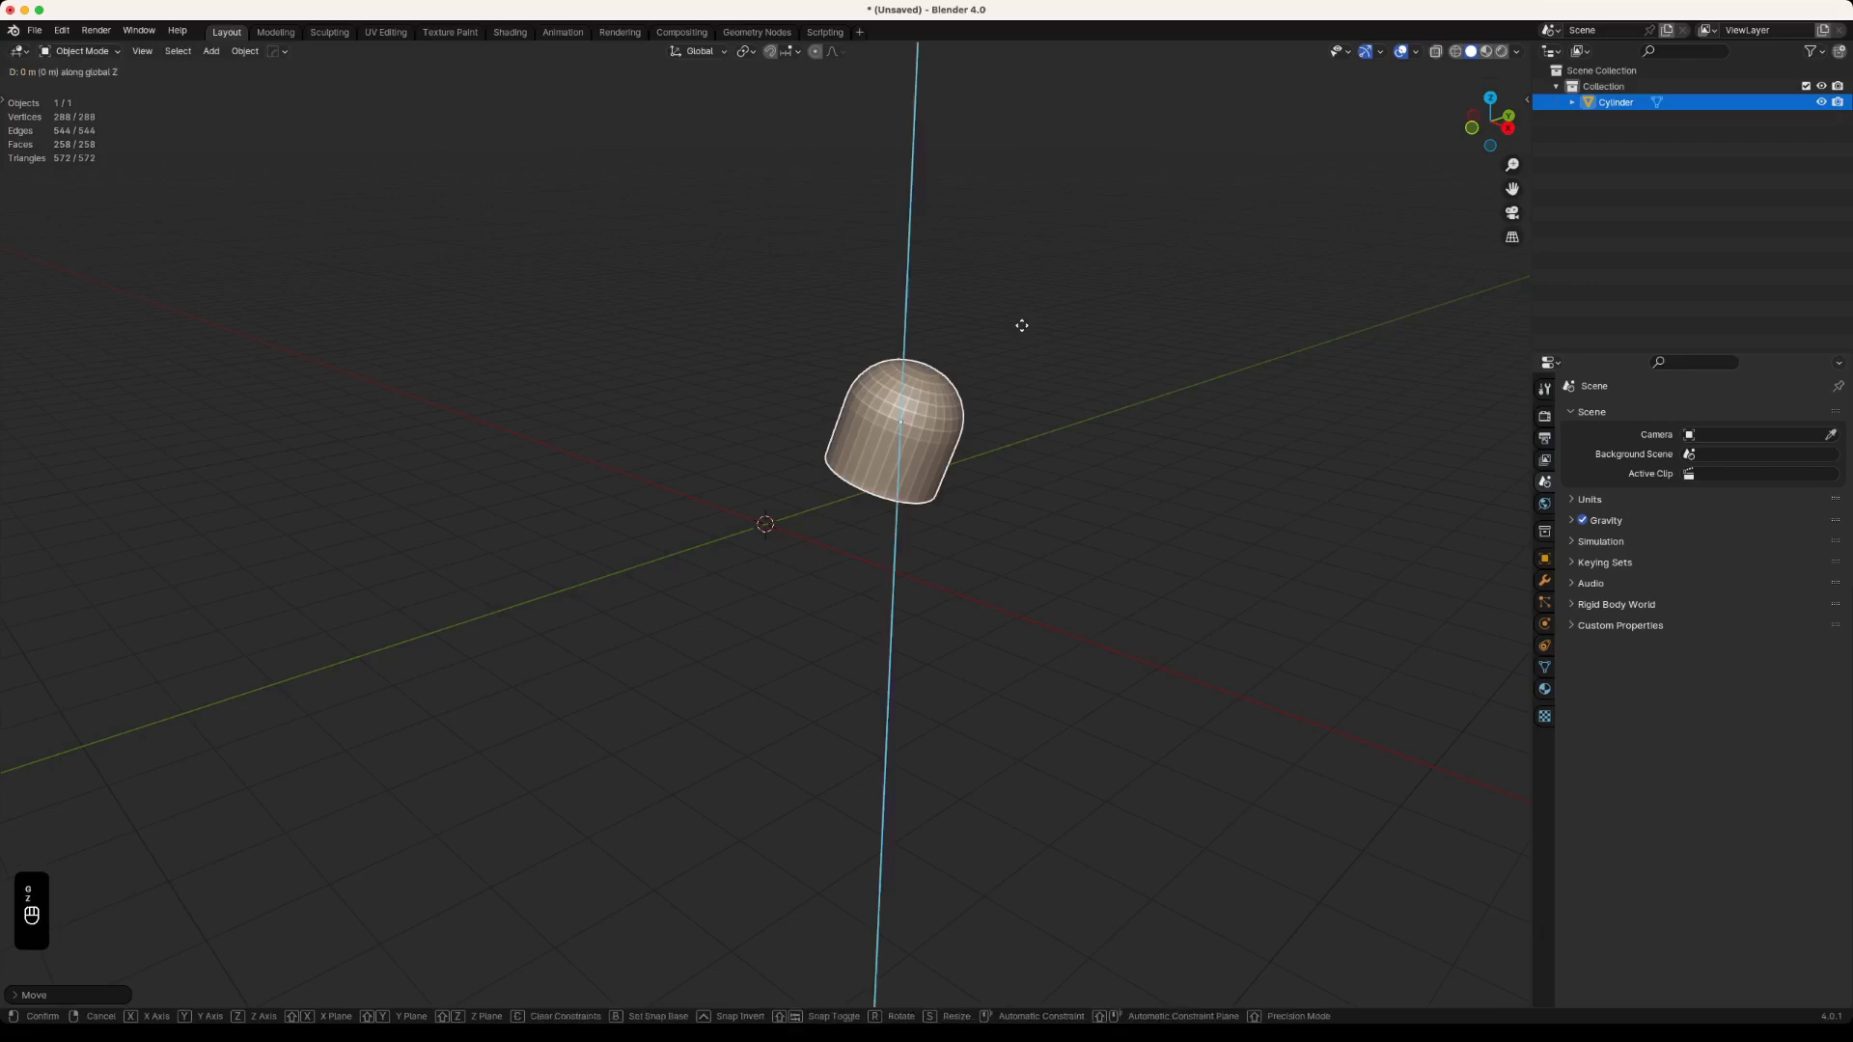
key("z")
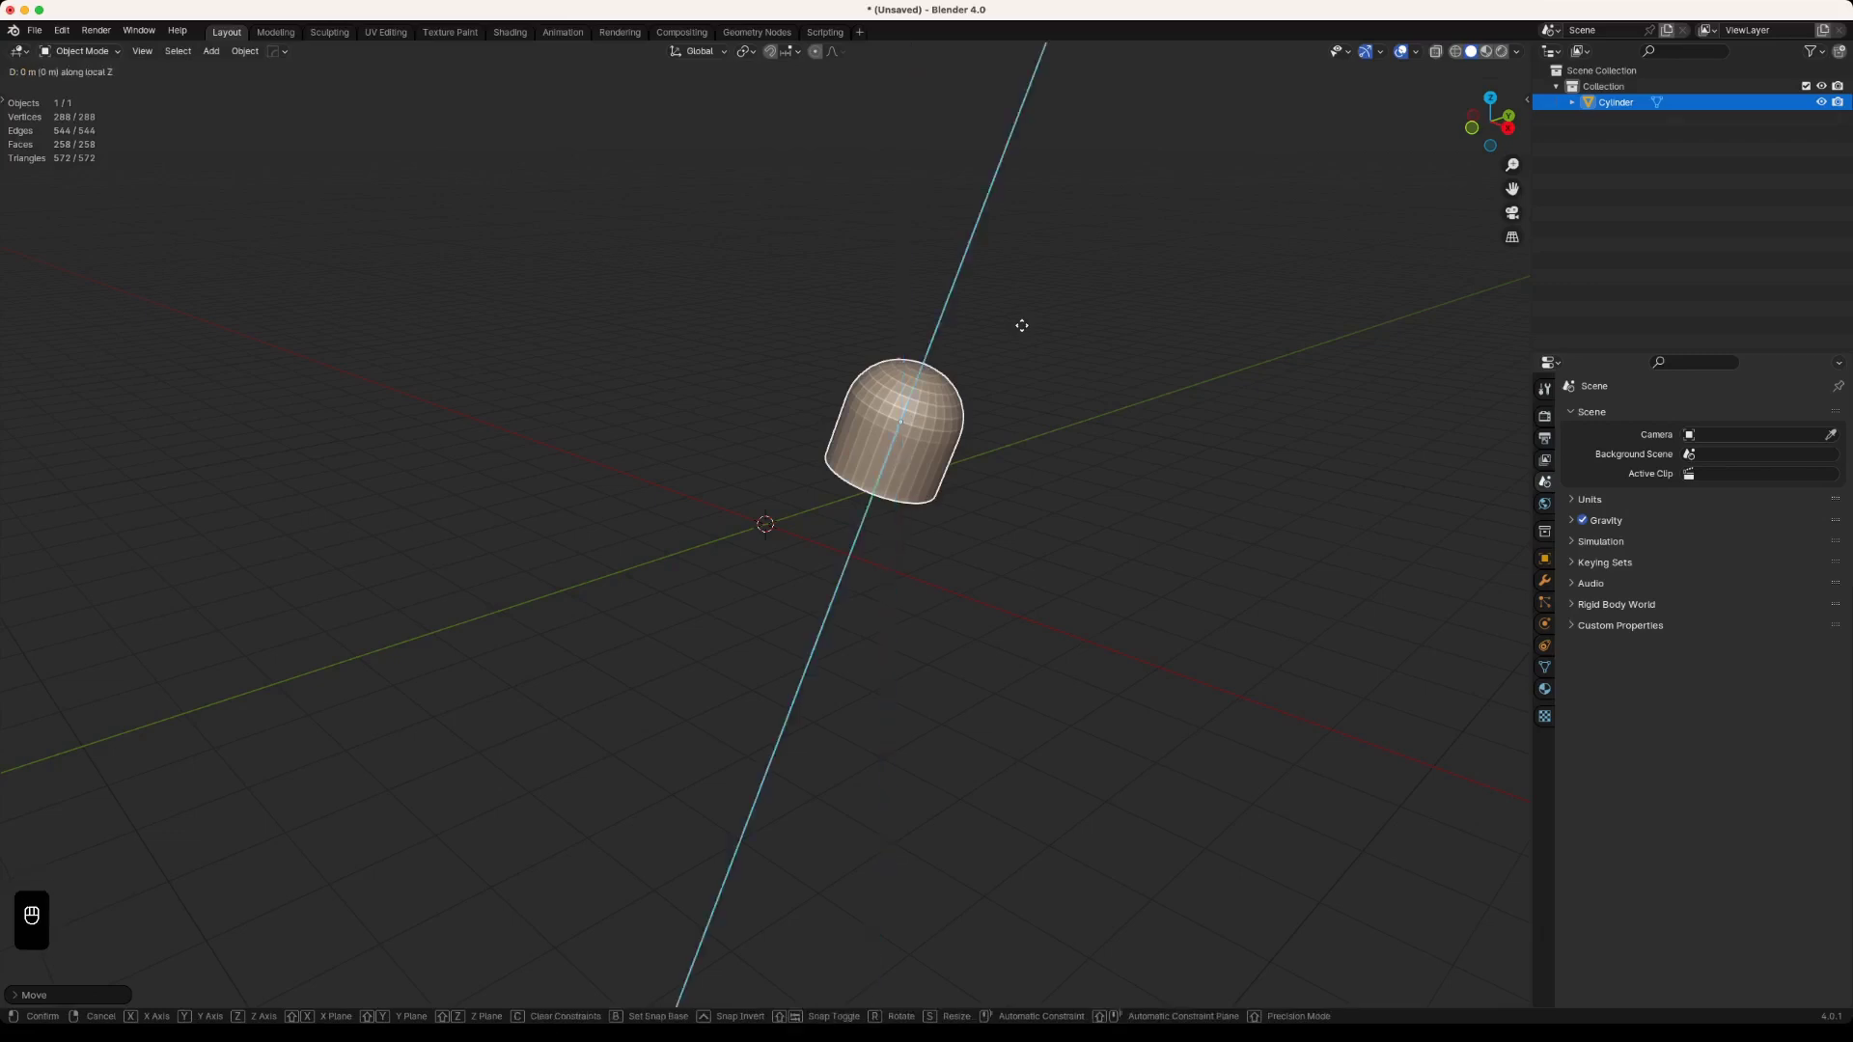
key("Escape")
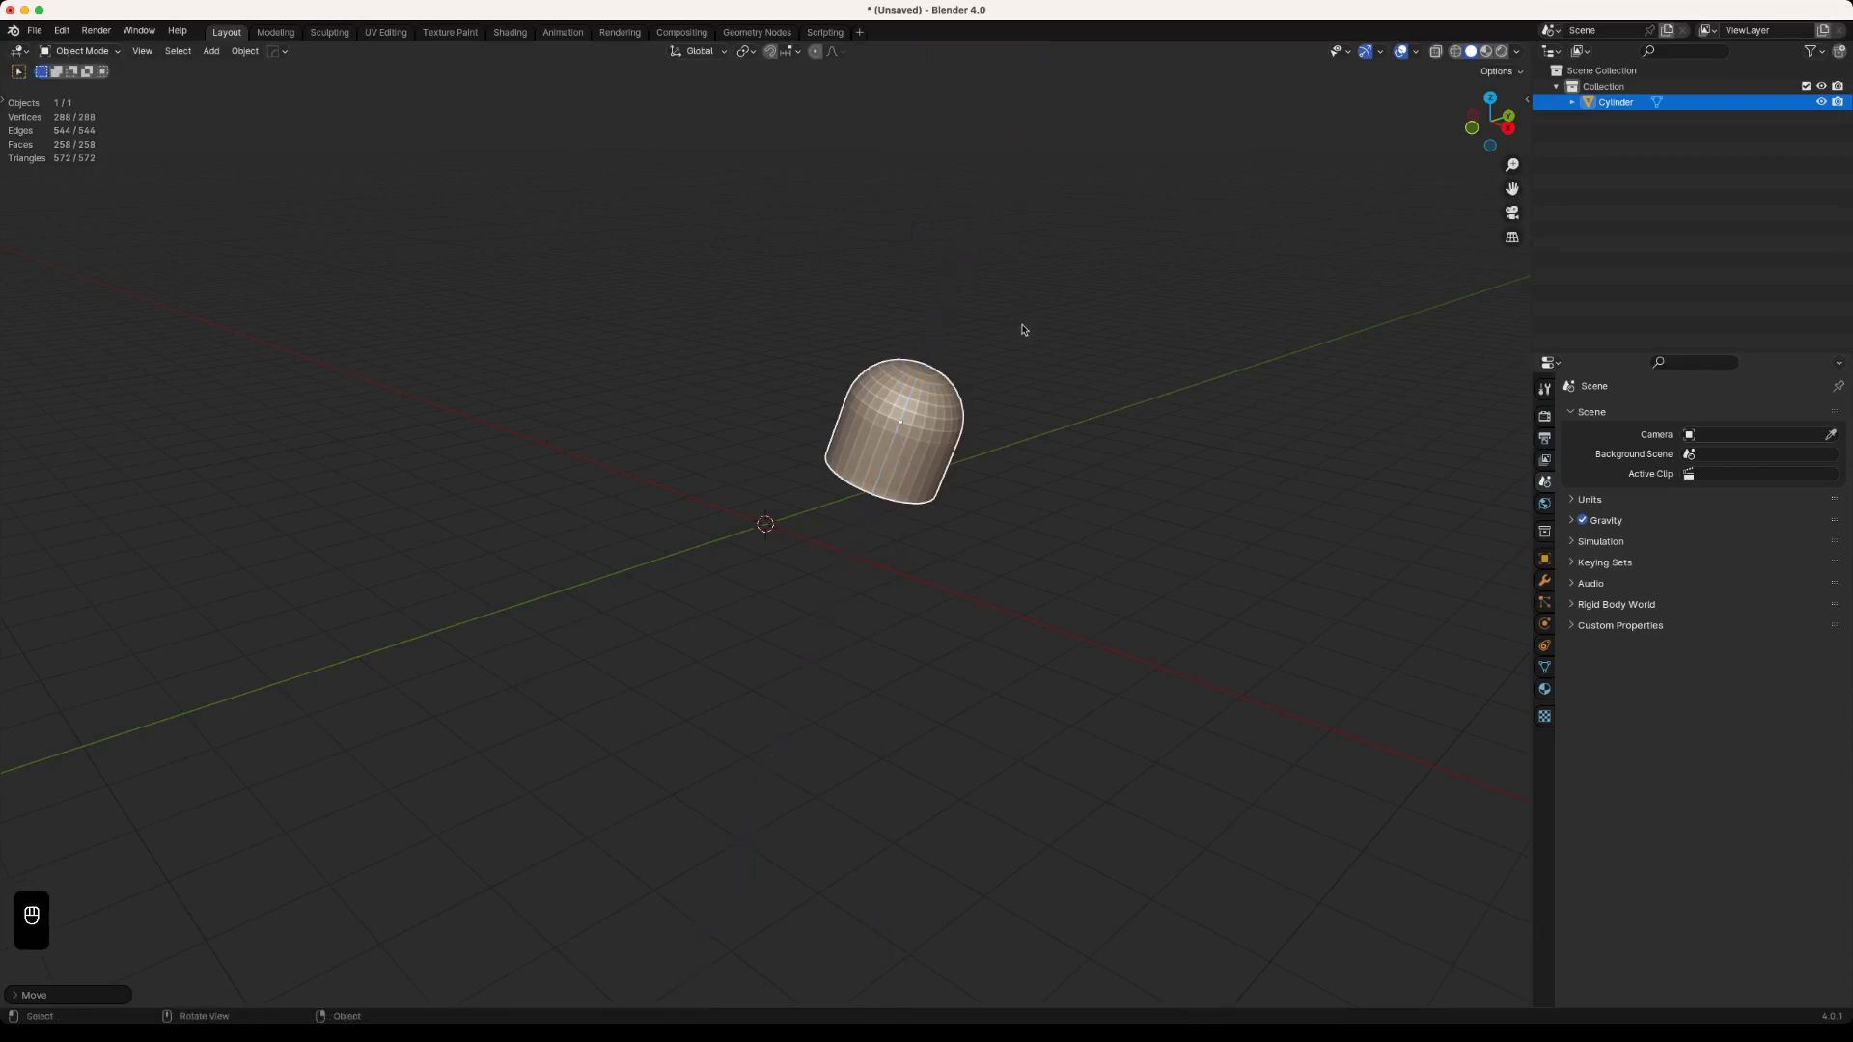
Step: Apply the tilted cylinder's transform and test a move along its local Z axis, cancelling the move
key("super+a")
left_click(917, 318)
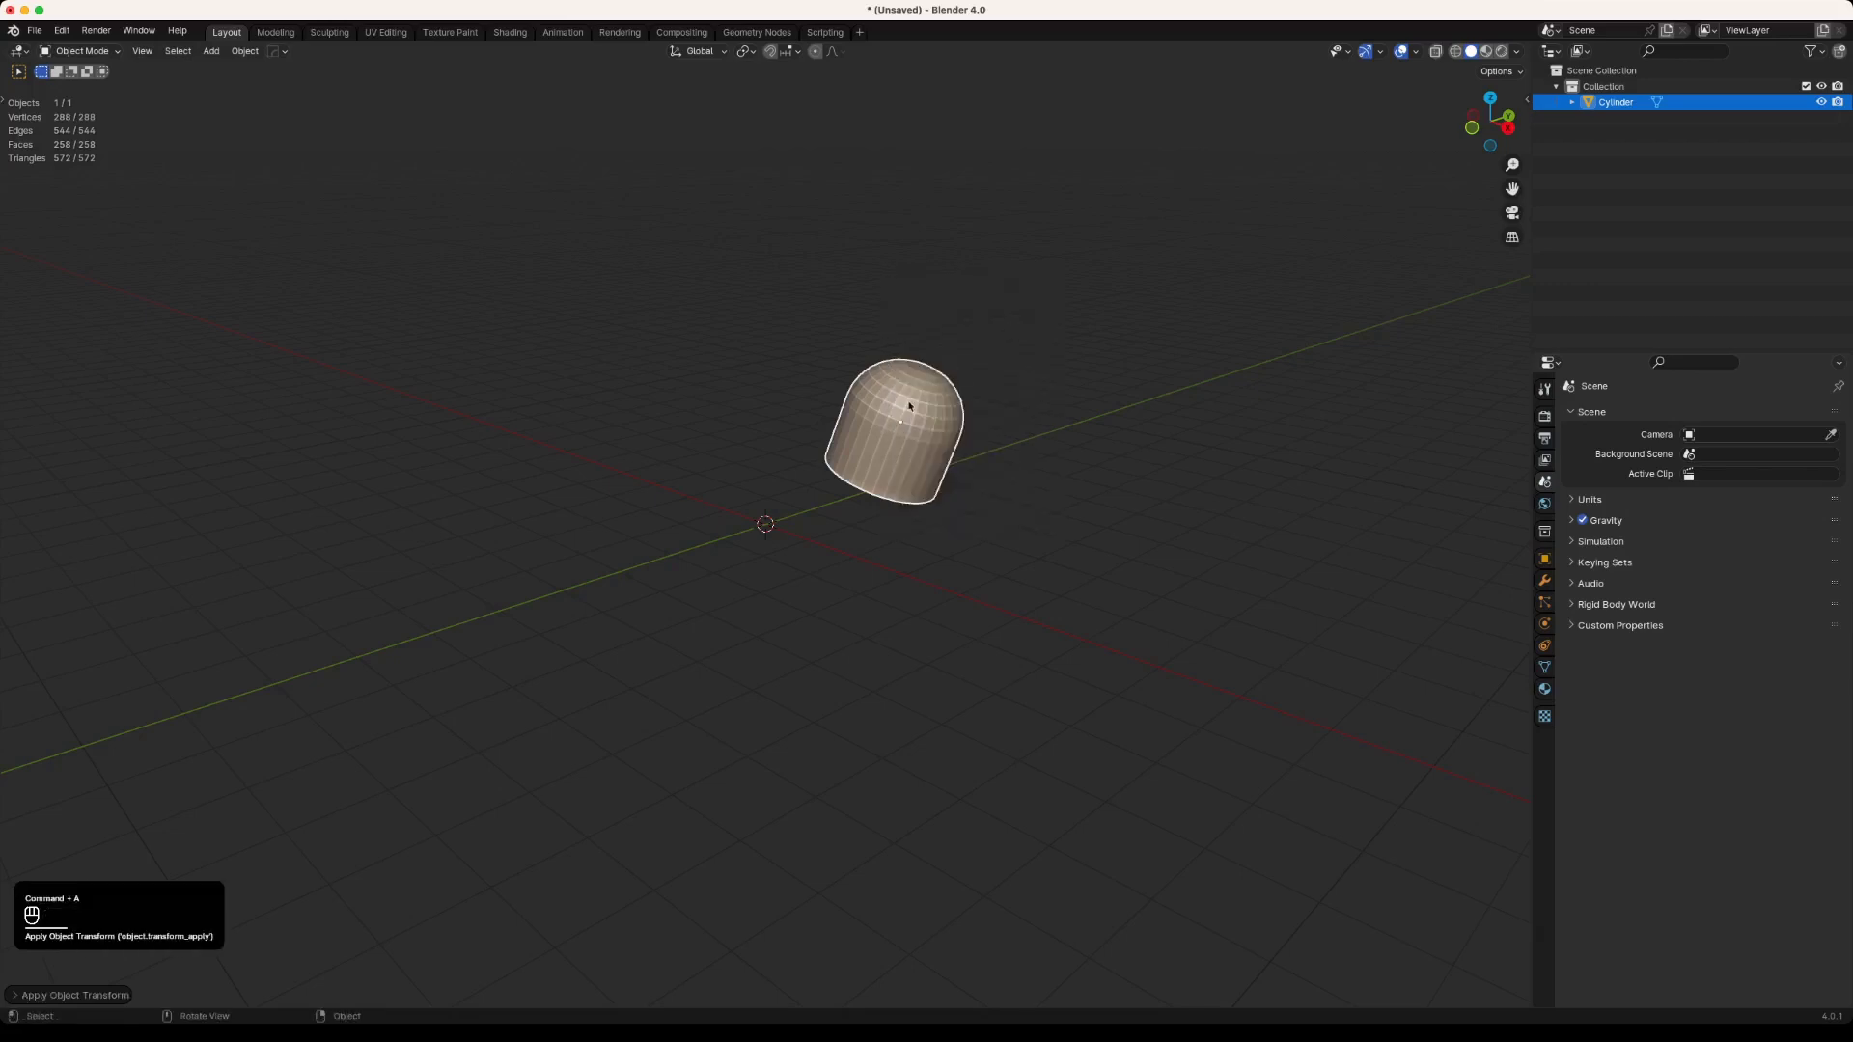
key("g")
key("z")
key("z")
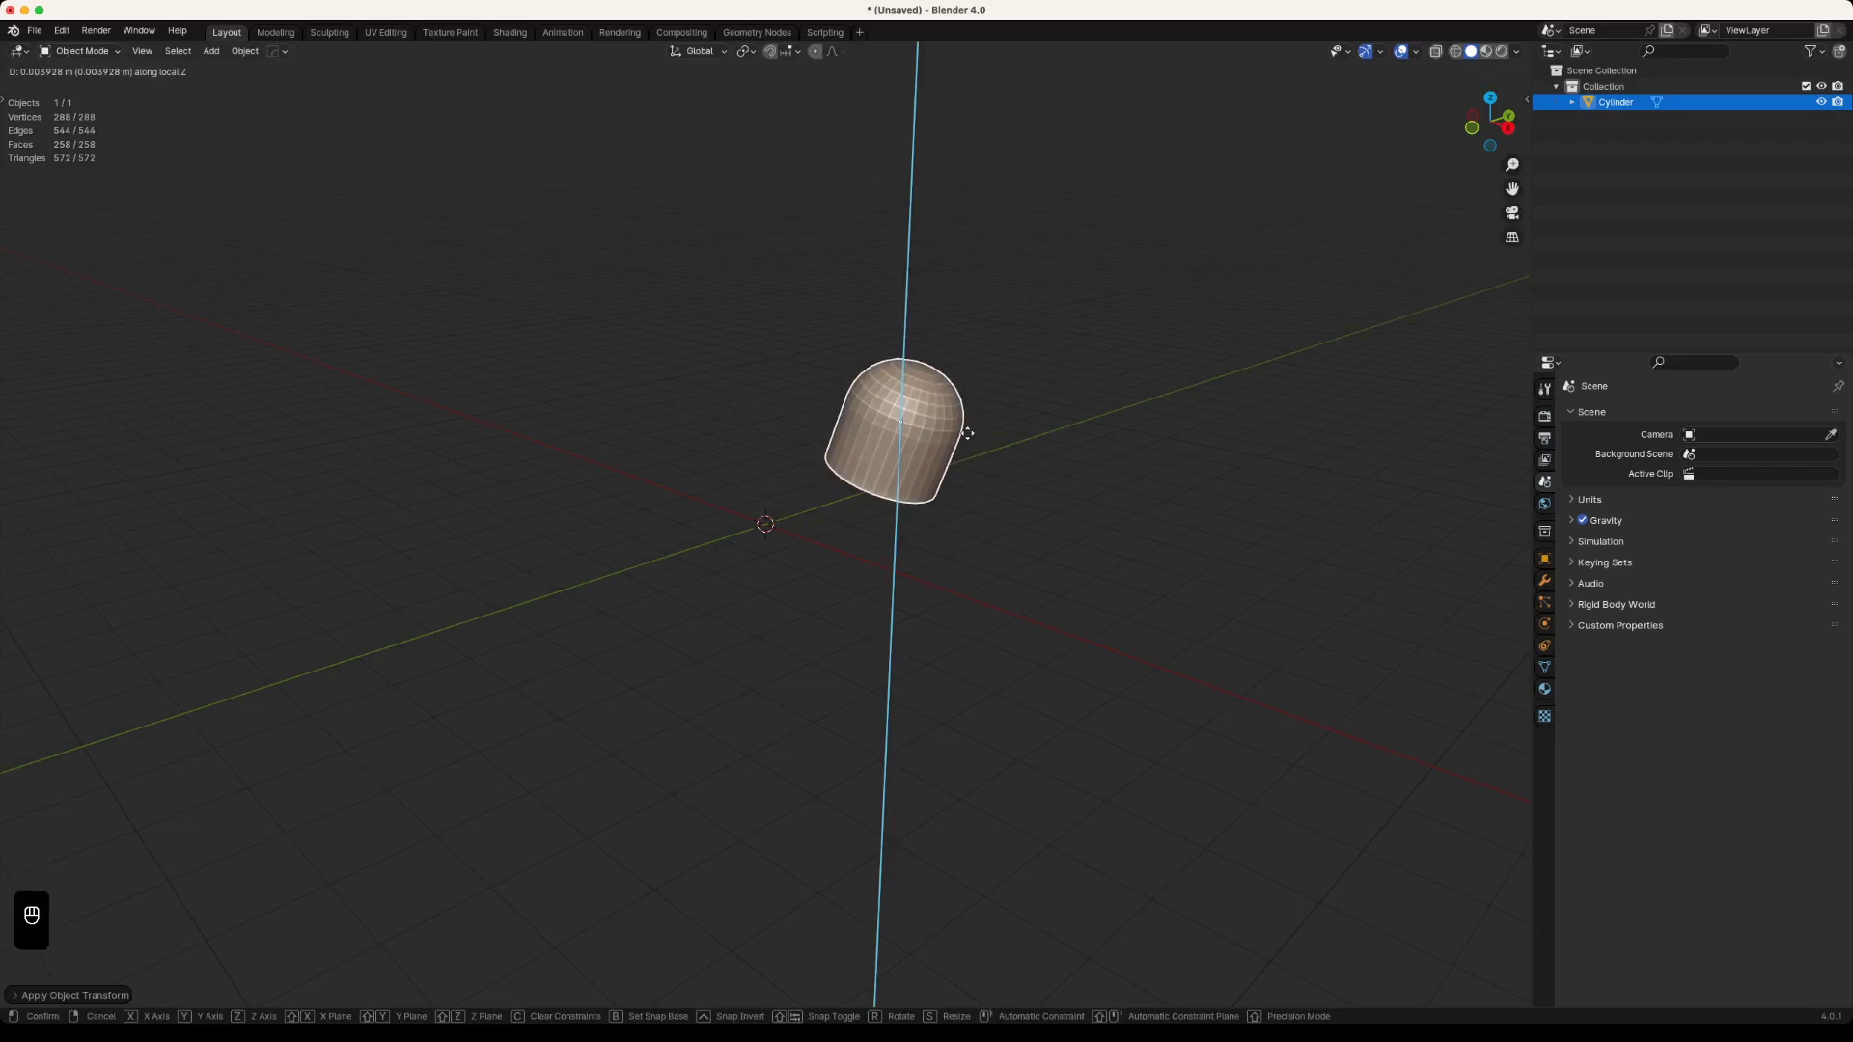
right_click(968, 433)
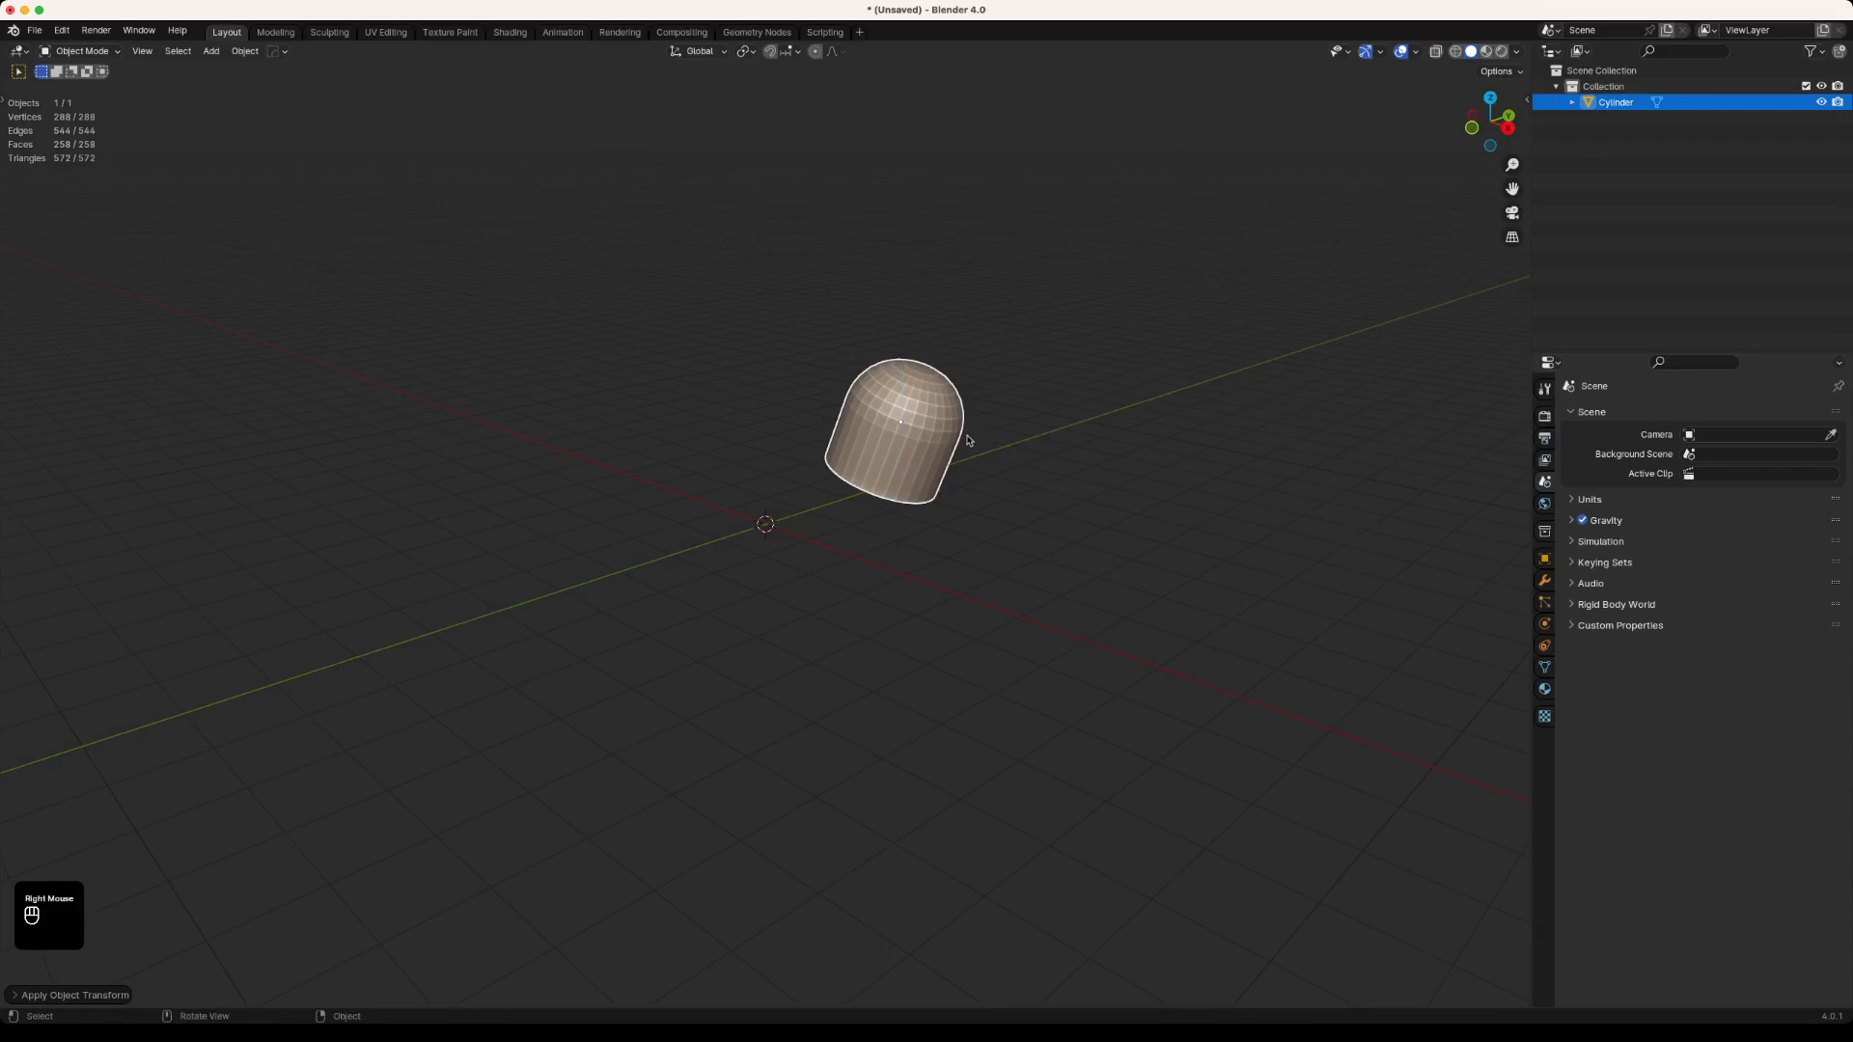
Step: In Edit Mode, select the small cap face at the dome's tip and align the view perpendicular to it
key("Tab")
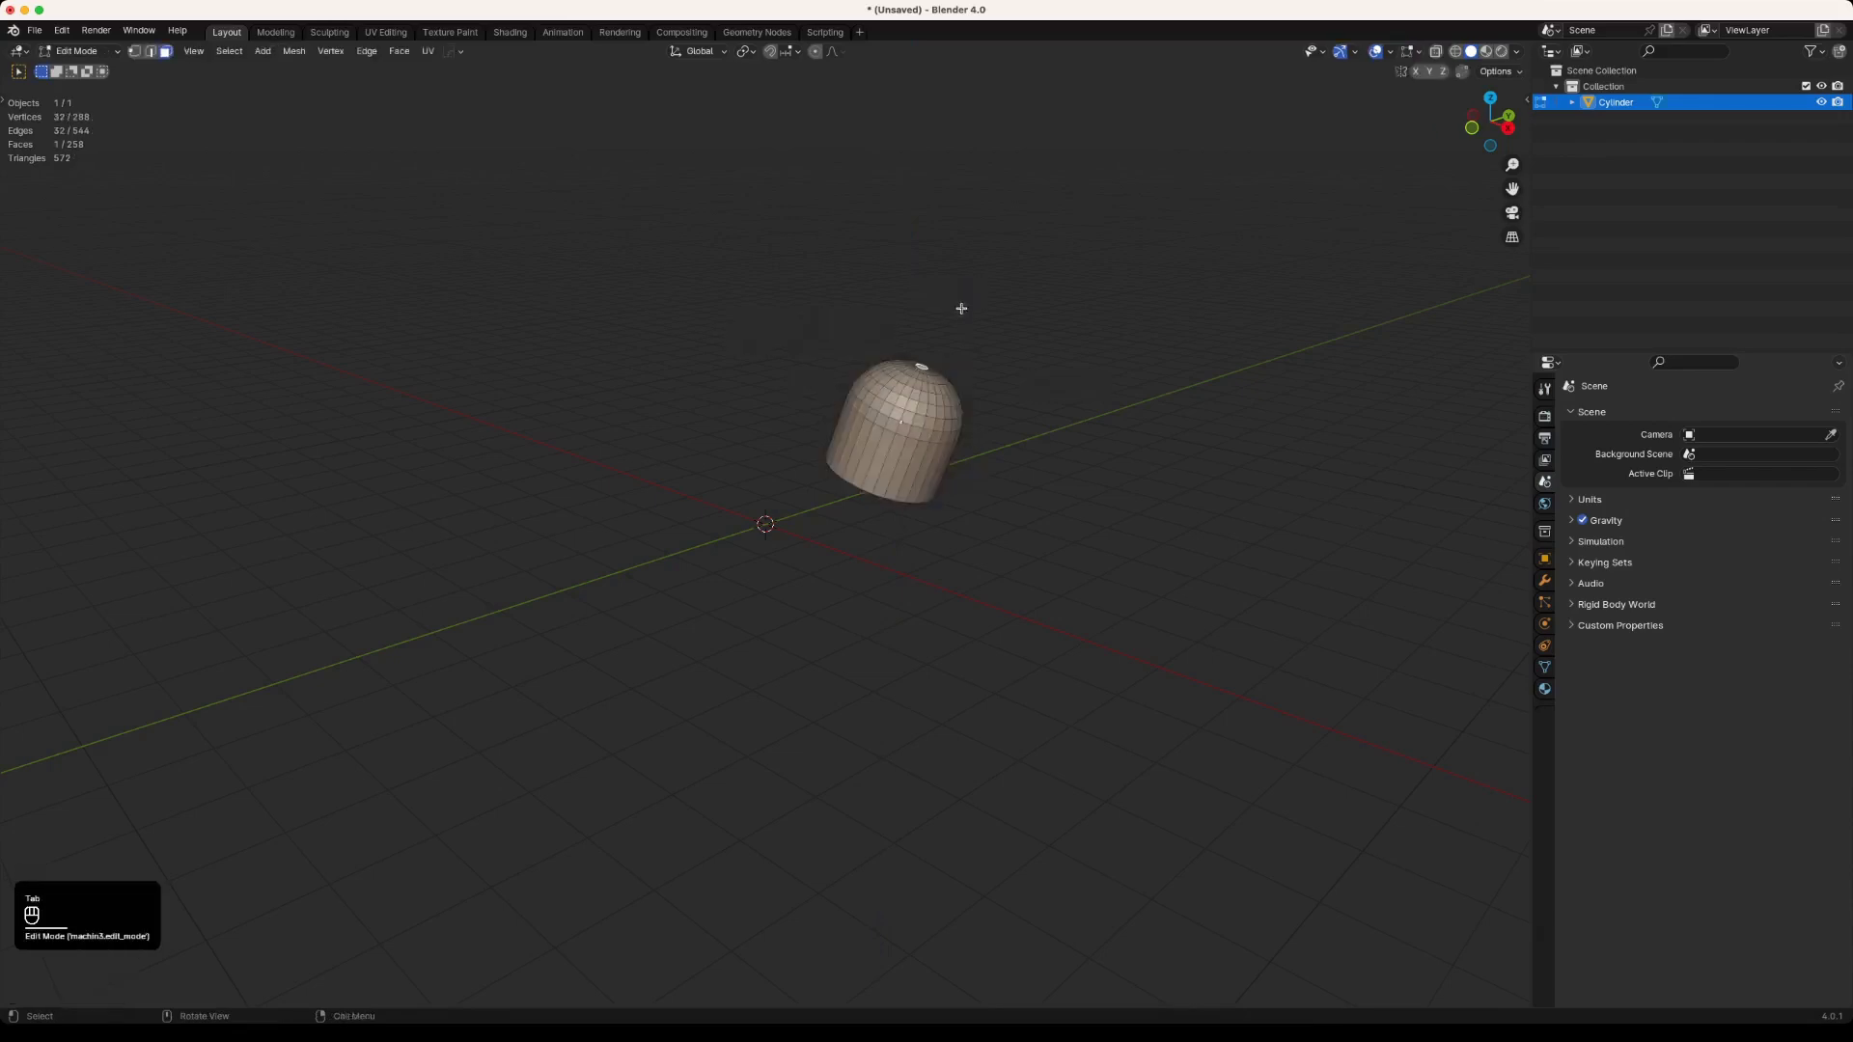
middle_click_drag(965, 302, 925, 460)
scroll(924, 460, "up", 3)
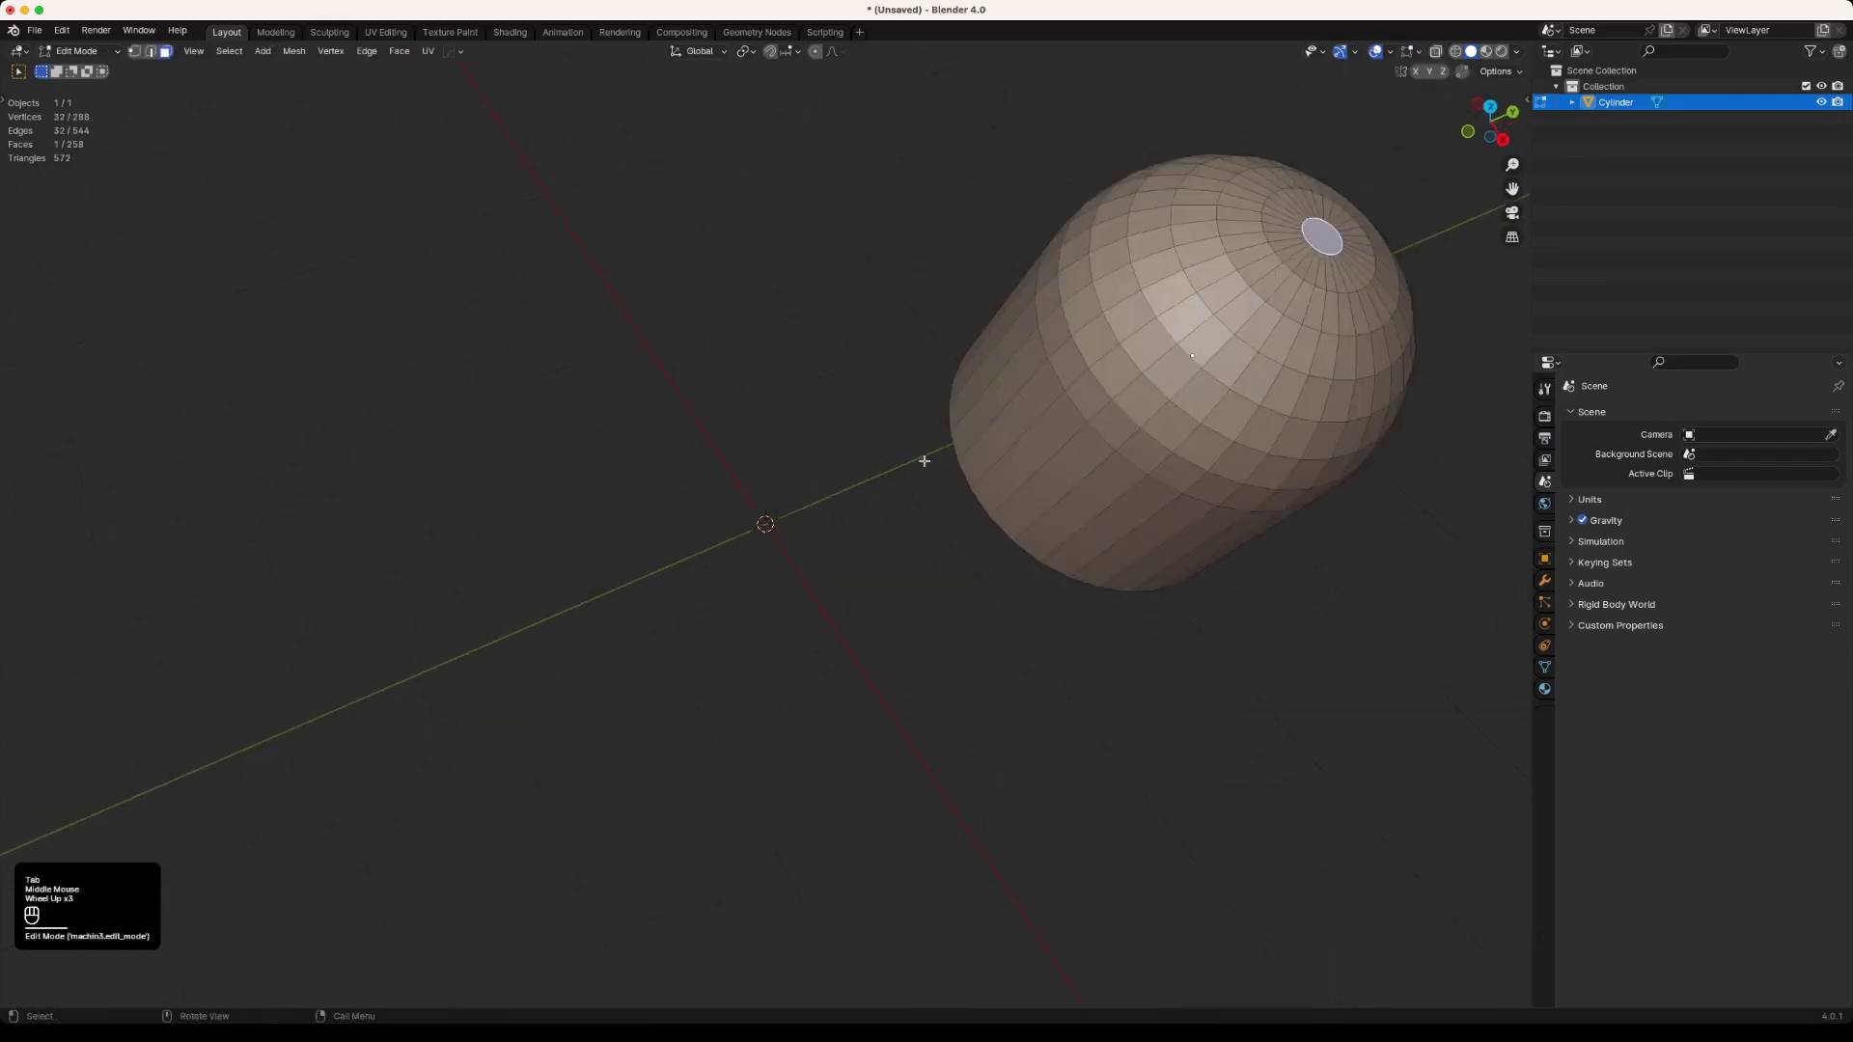
left_click(1320, 235)
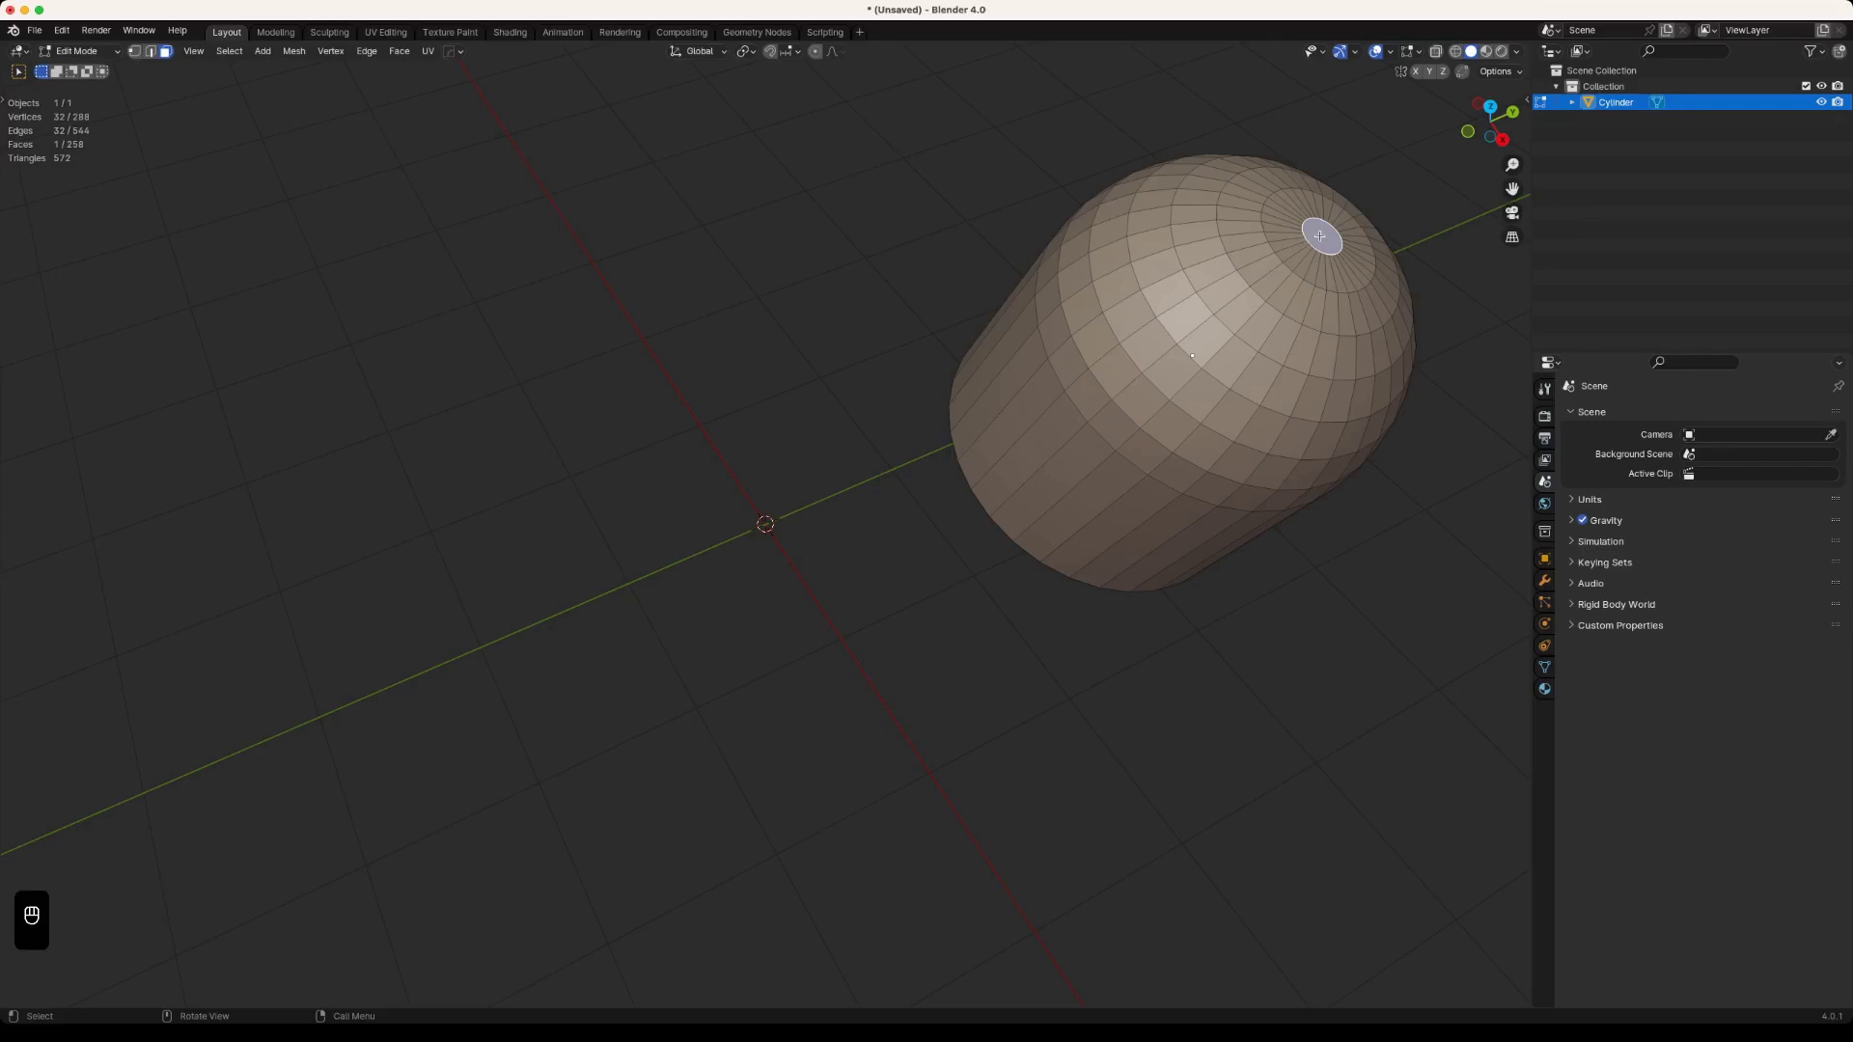
key("shift+KP_7")
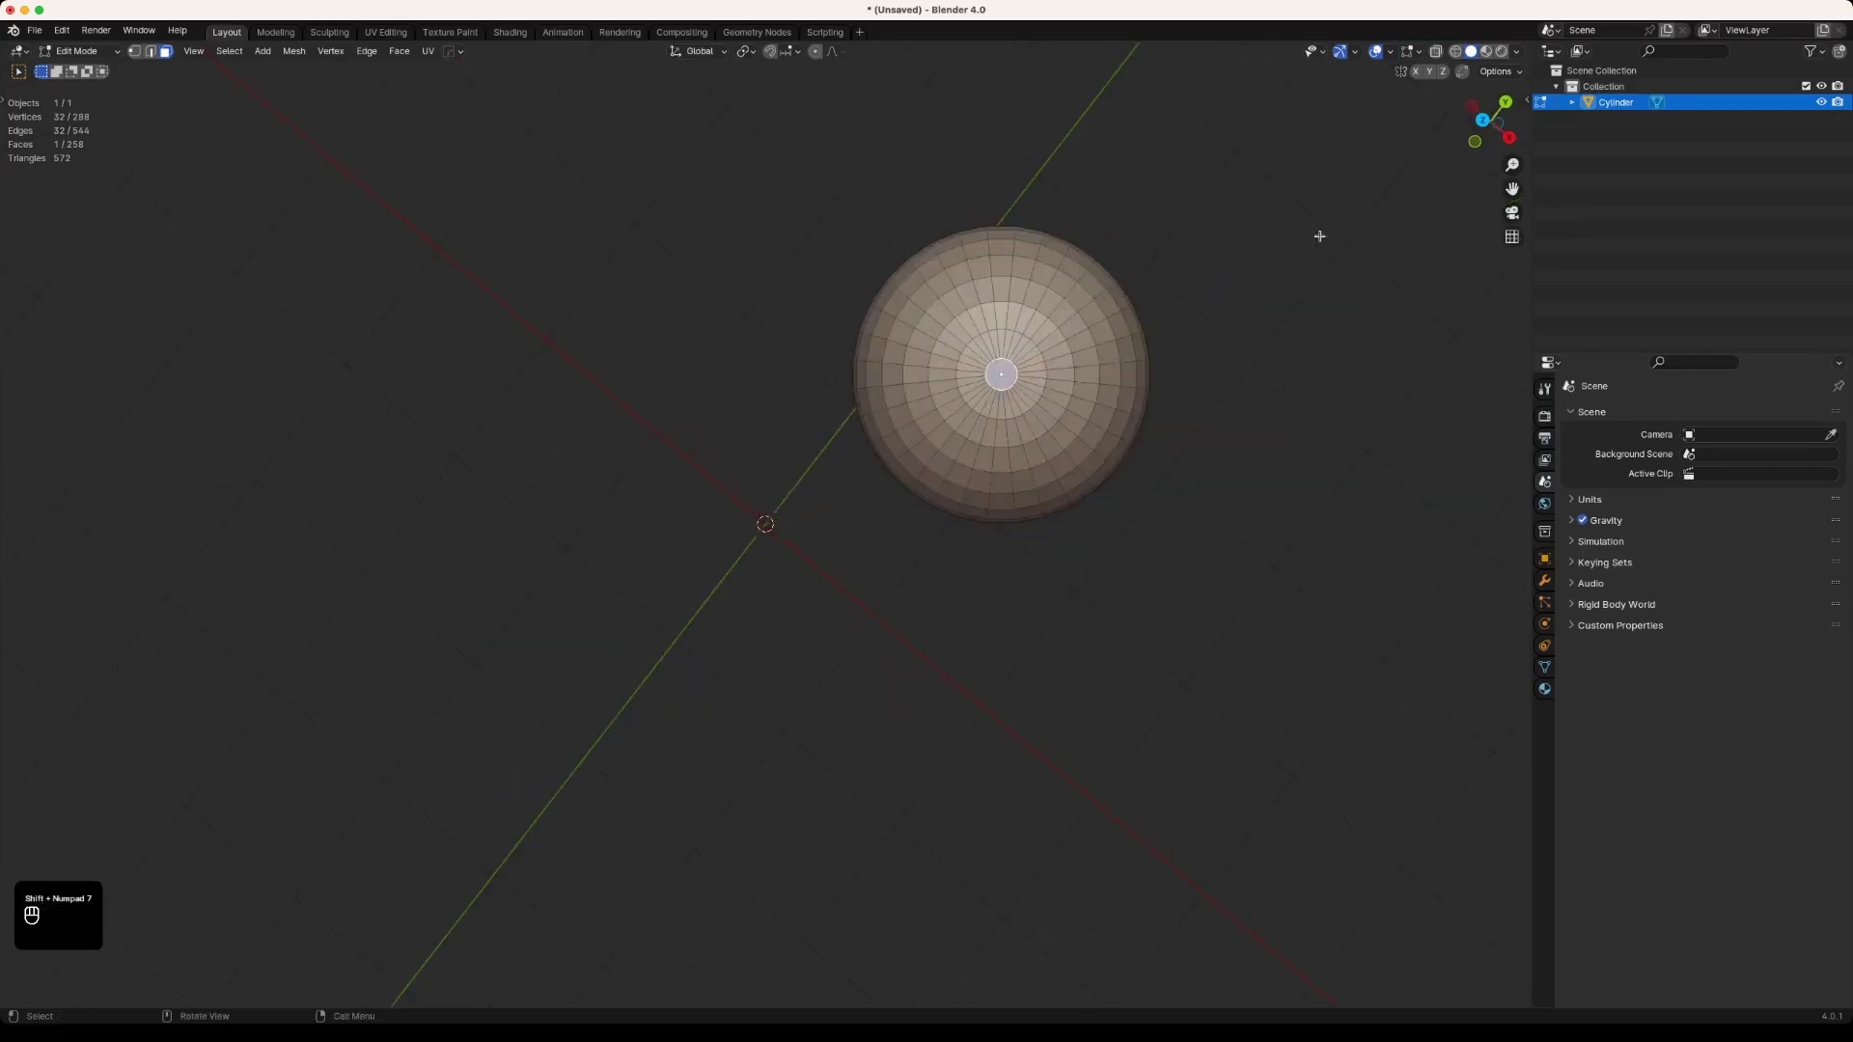
scroll(1319, 235, "down", 2)
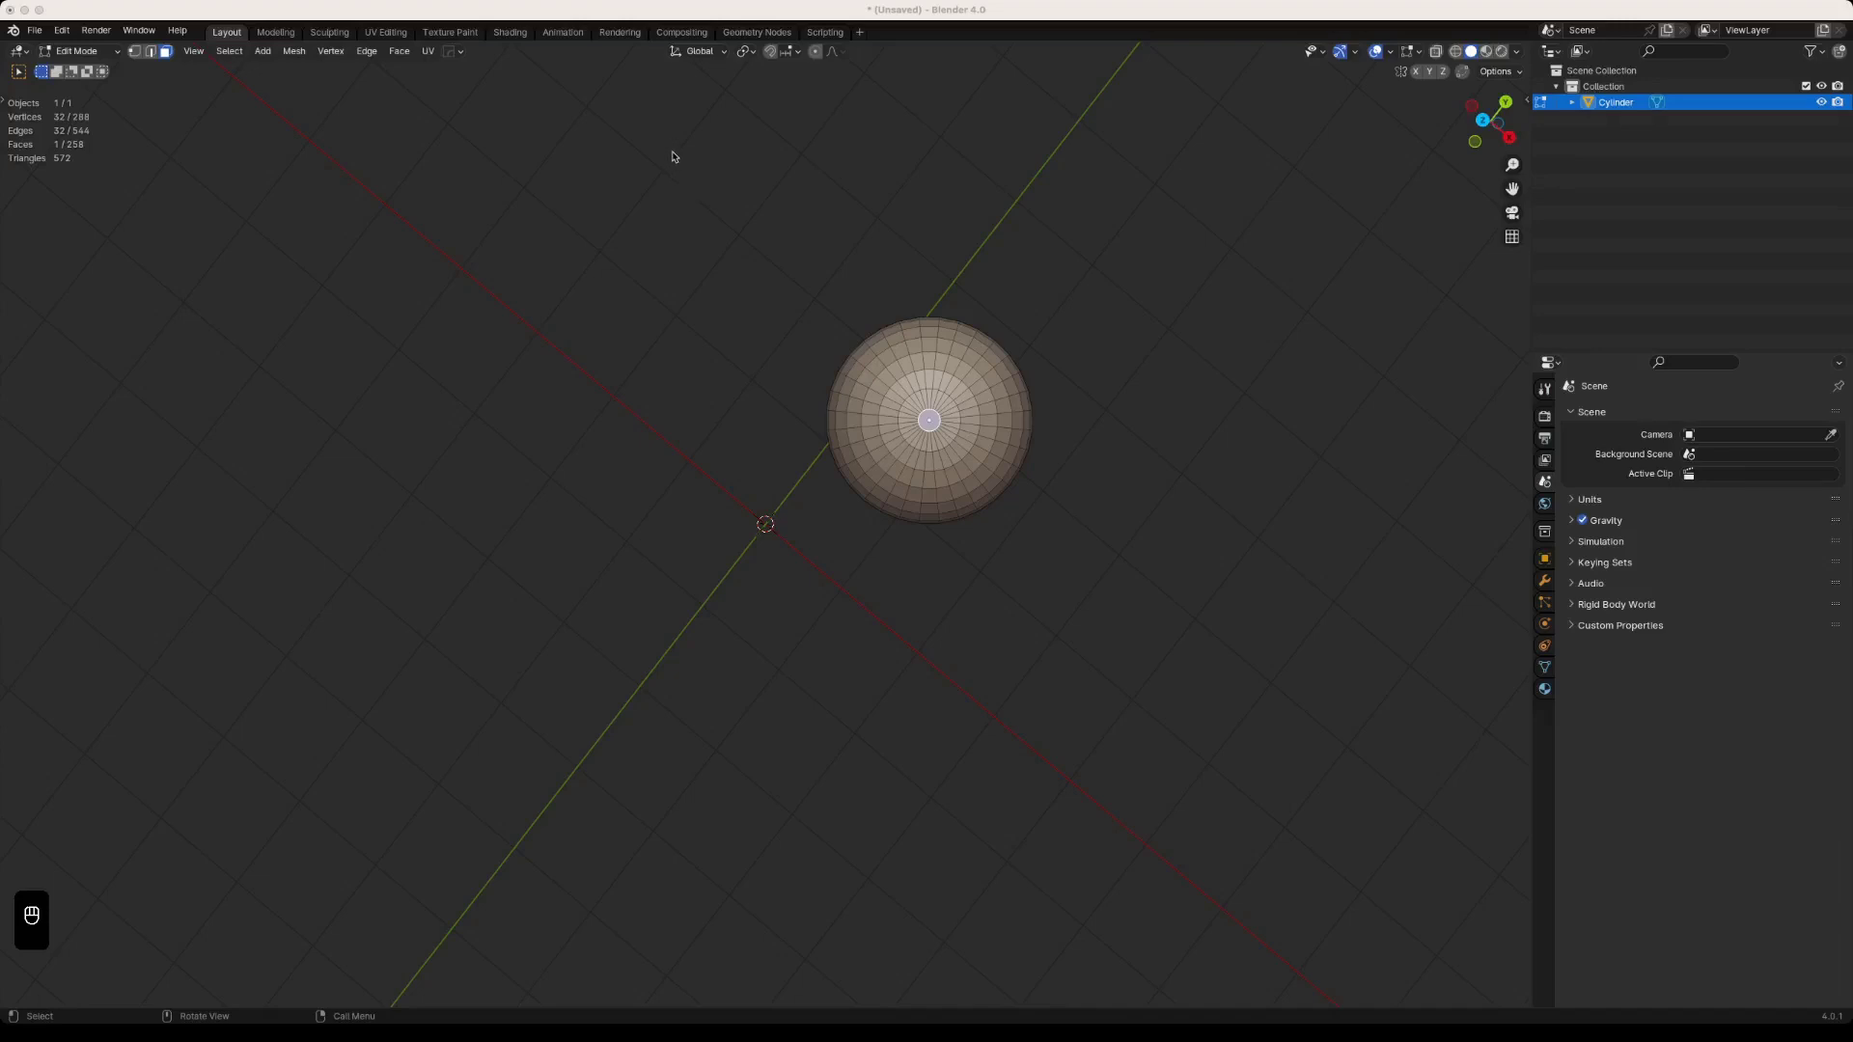
Step: Set the transform orientation to View, select the whole mesh, and try to move the object along view Z in Object Mode
left_click(694, 54)
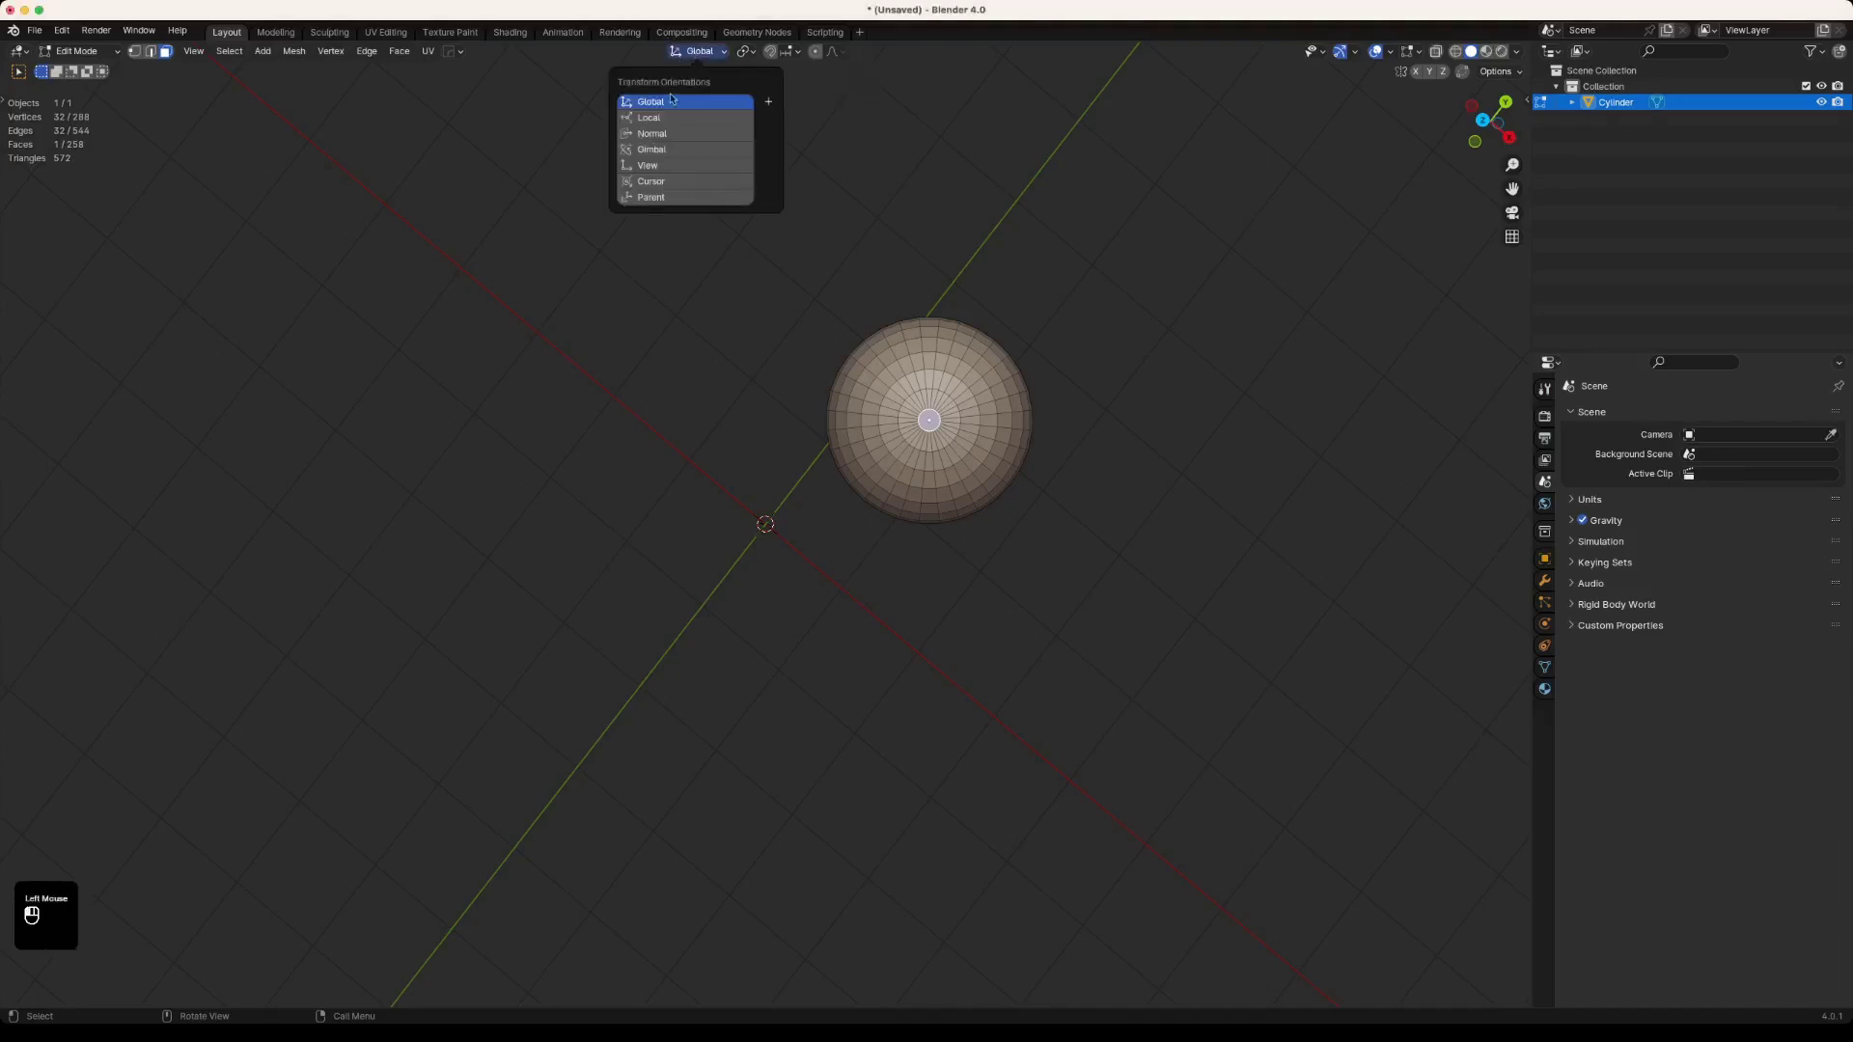
left_click(673, 170)
key("a")
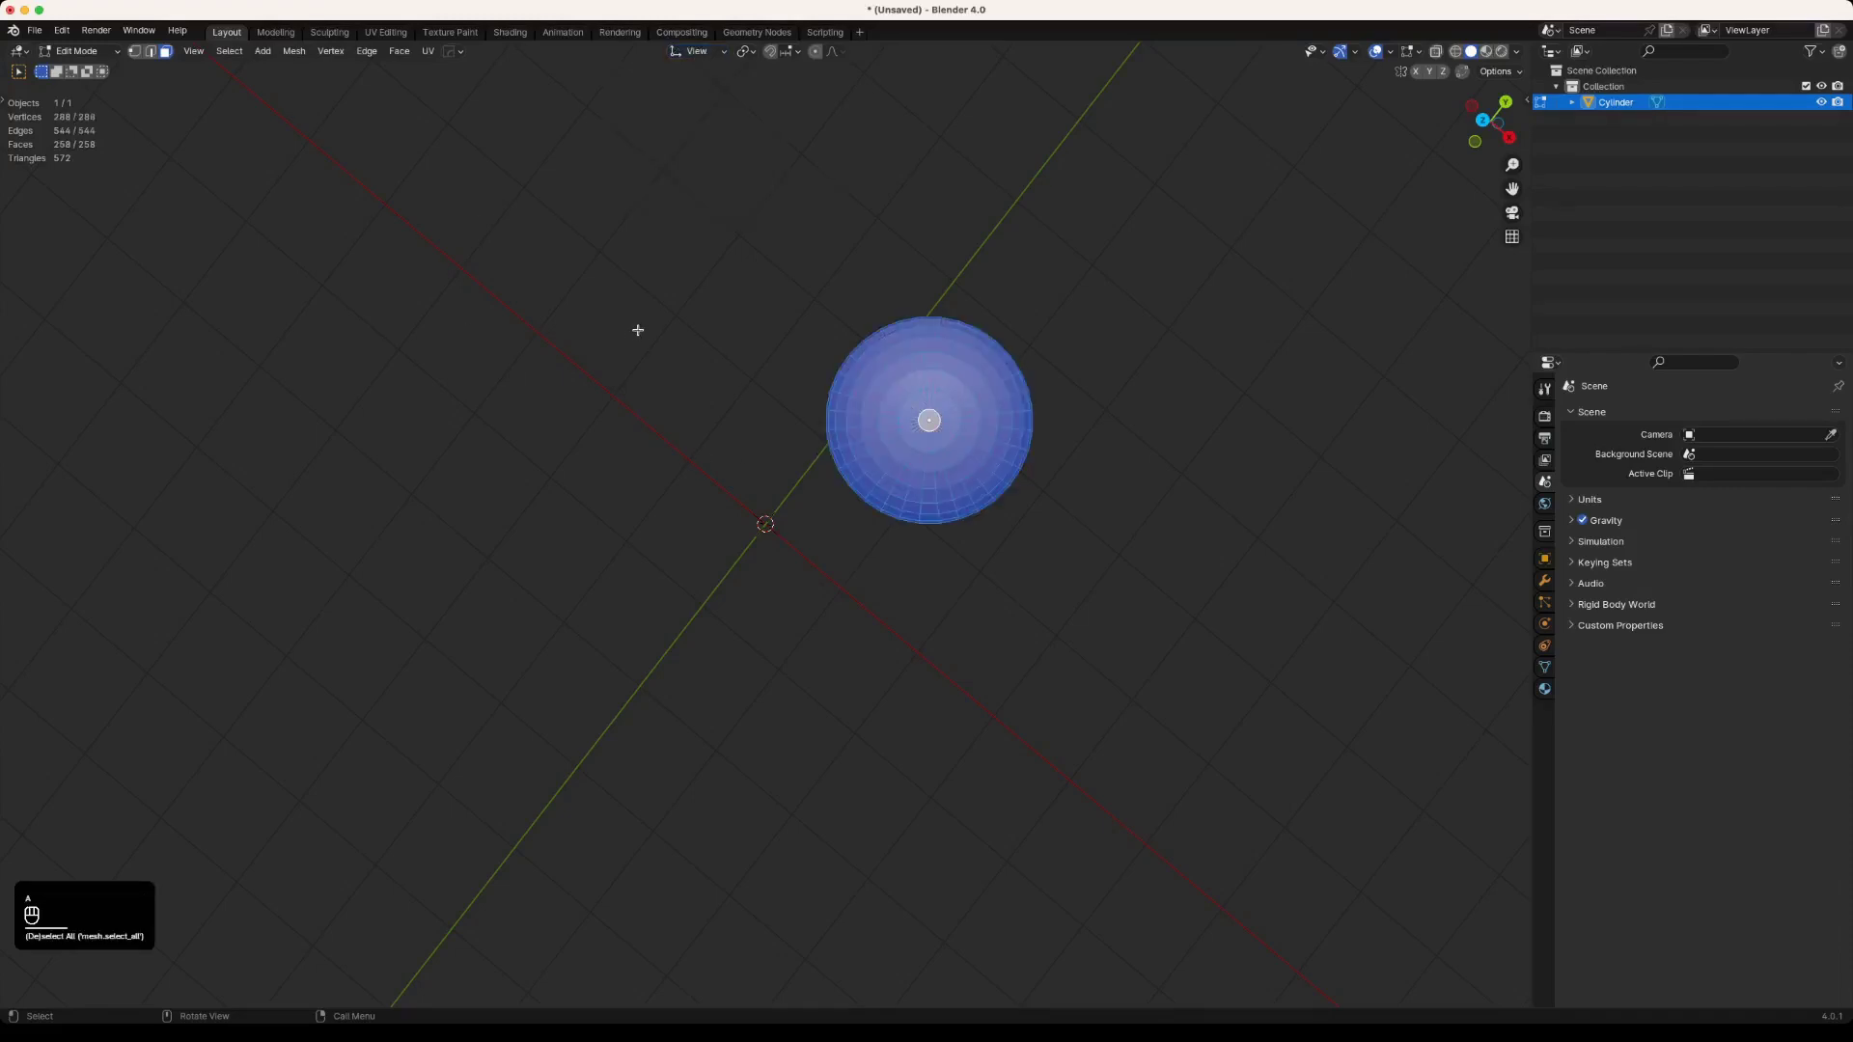
key("Tab")
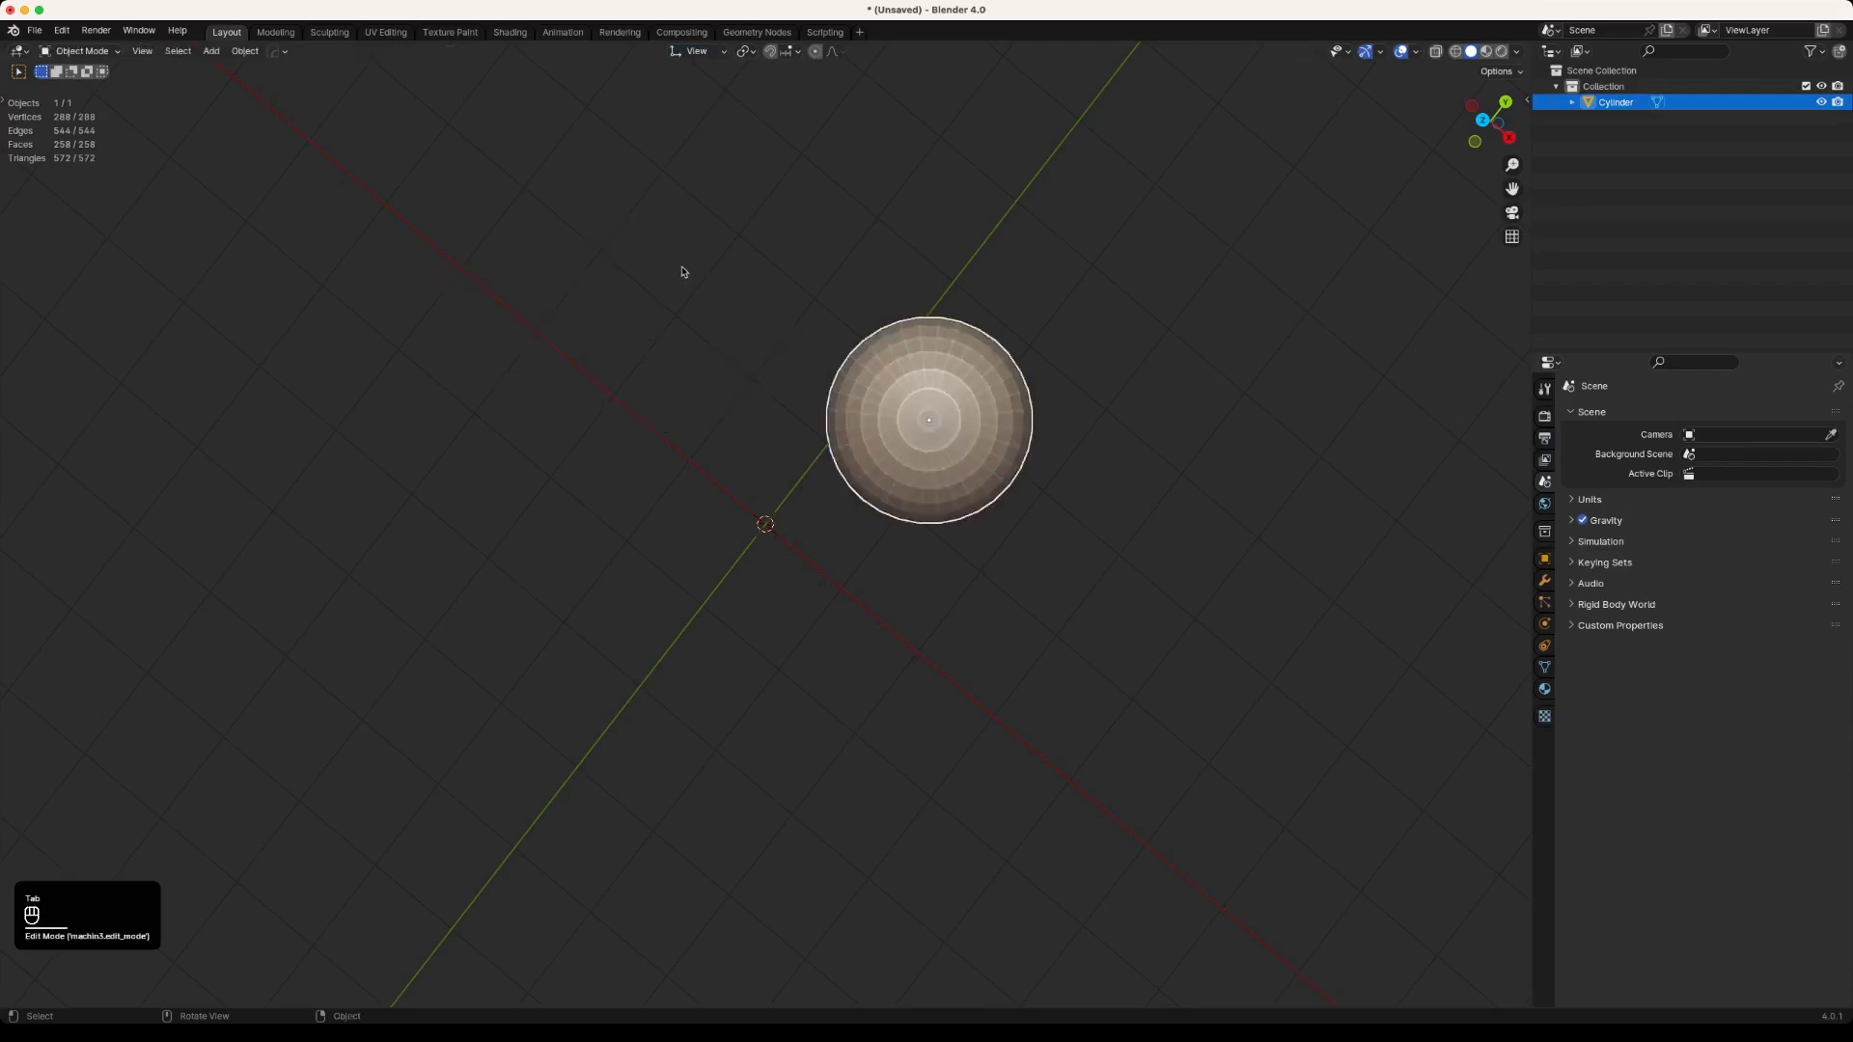
key("g")
key("z")
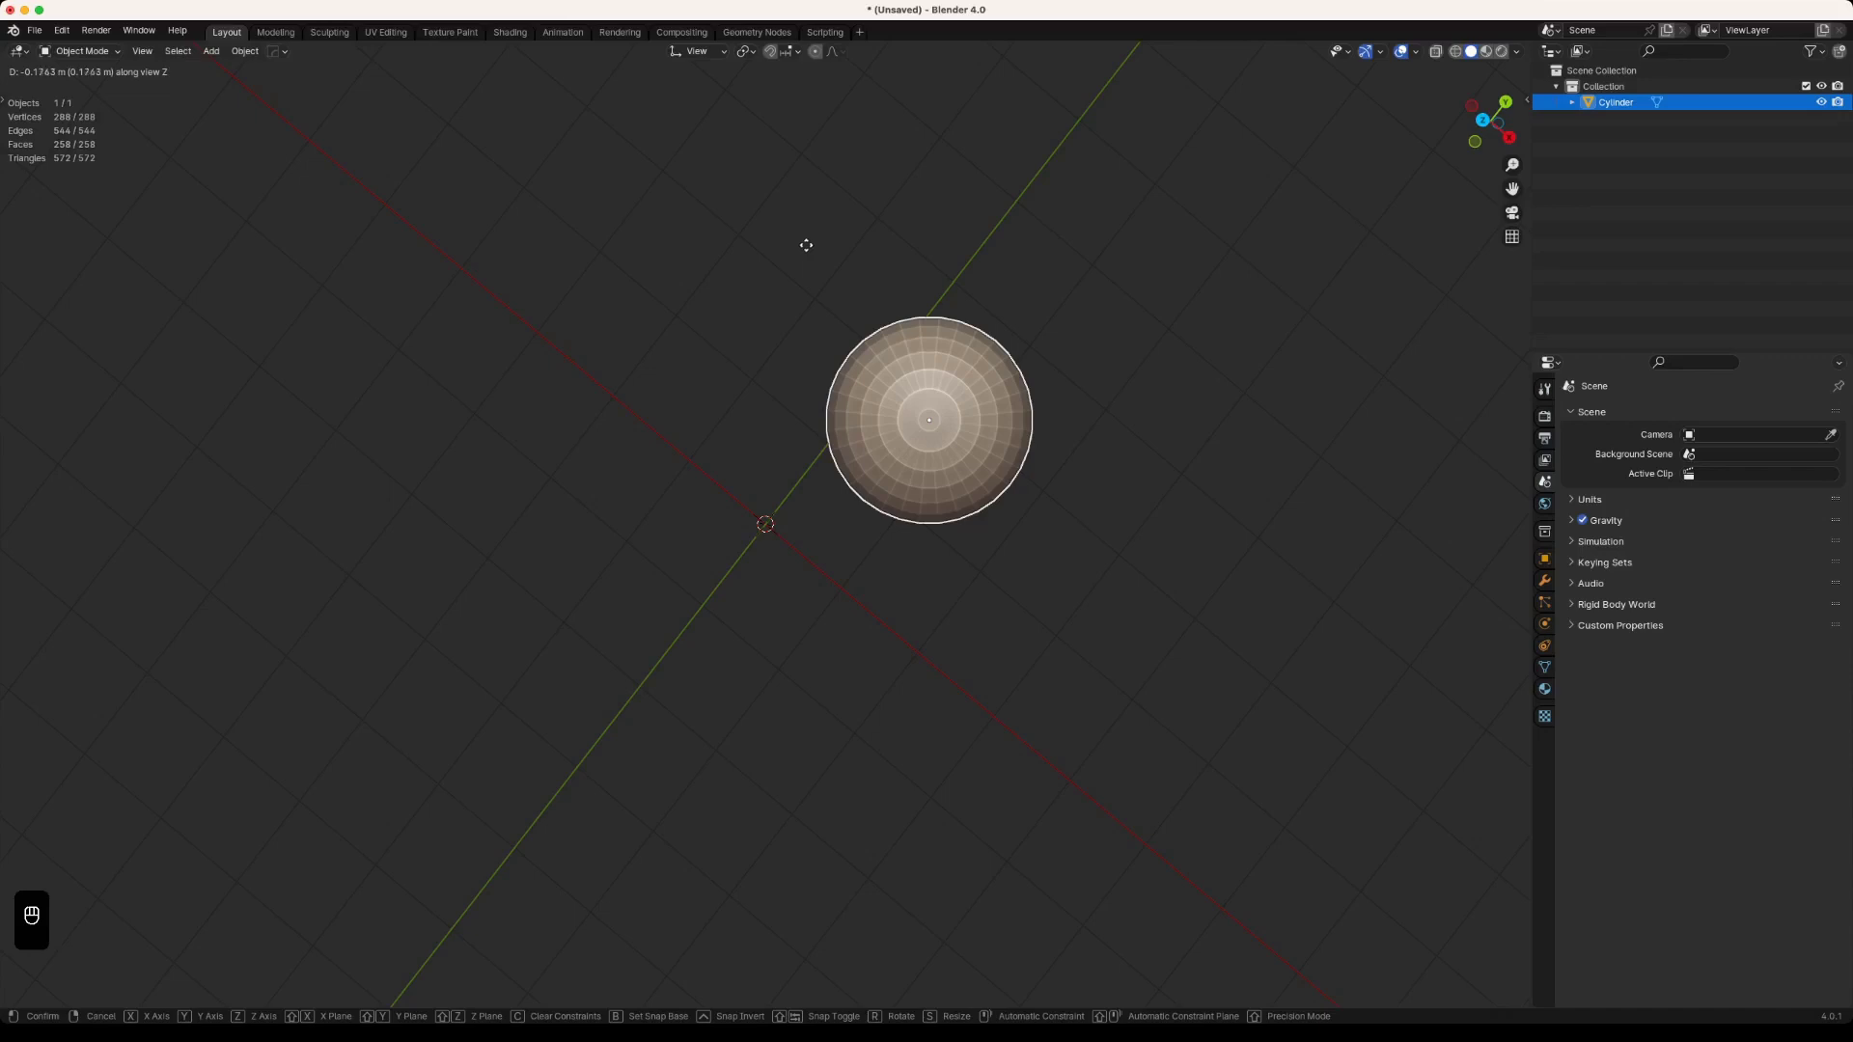
key("Escape")
Step: Undo the recent selection, mode and orientation changes, returning the transform orientation to Global
key("super+z")
key("super+z")
key("super+z")
key("super+z")
key("super+z")
key("super+z")
key("super+z")
key("super+z")
key("super+z")
key("super+z")
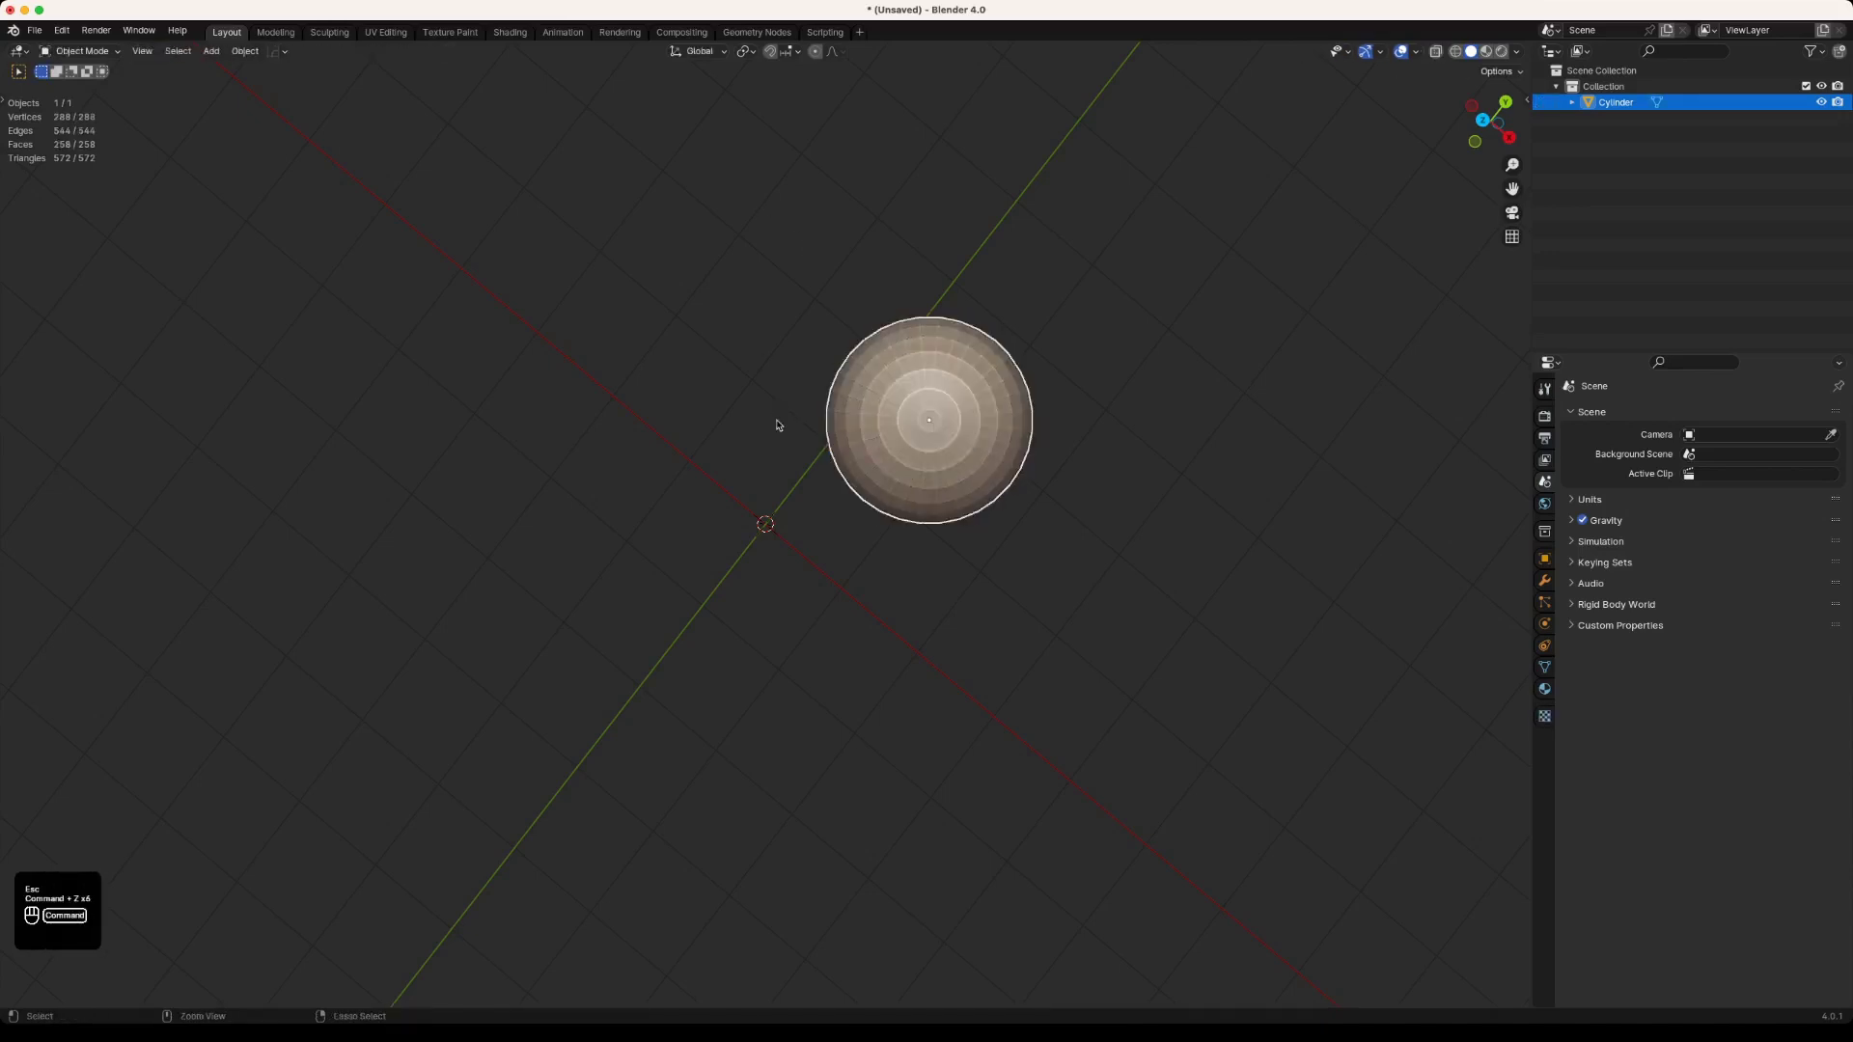
Step: Undo the earlier edits back to the plain, upright cylinder in Edit Mode, before its top was rounded into a dome
key("super+z")
key("super+z")
key("super+z")
key("super+z")
key("super+z")
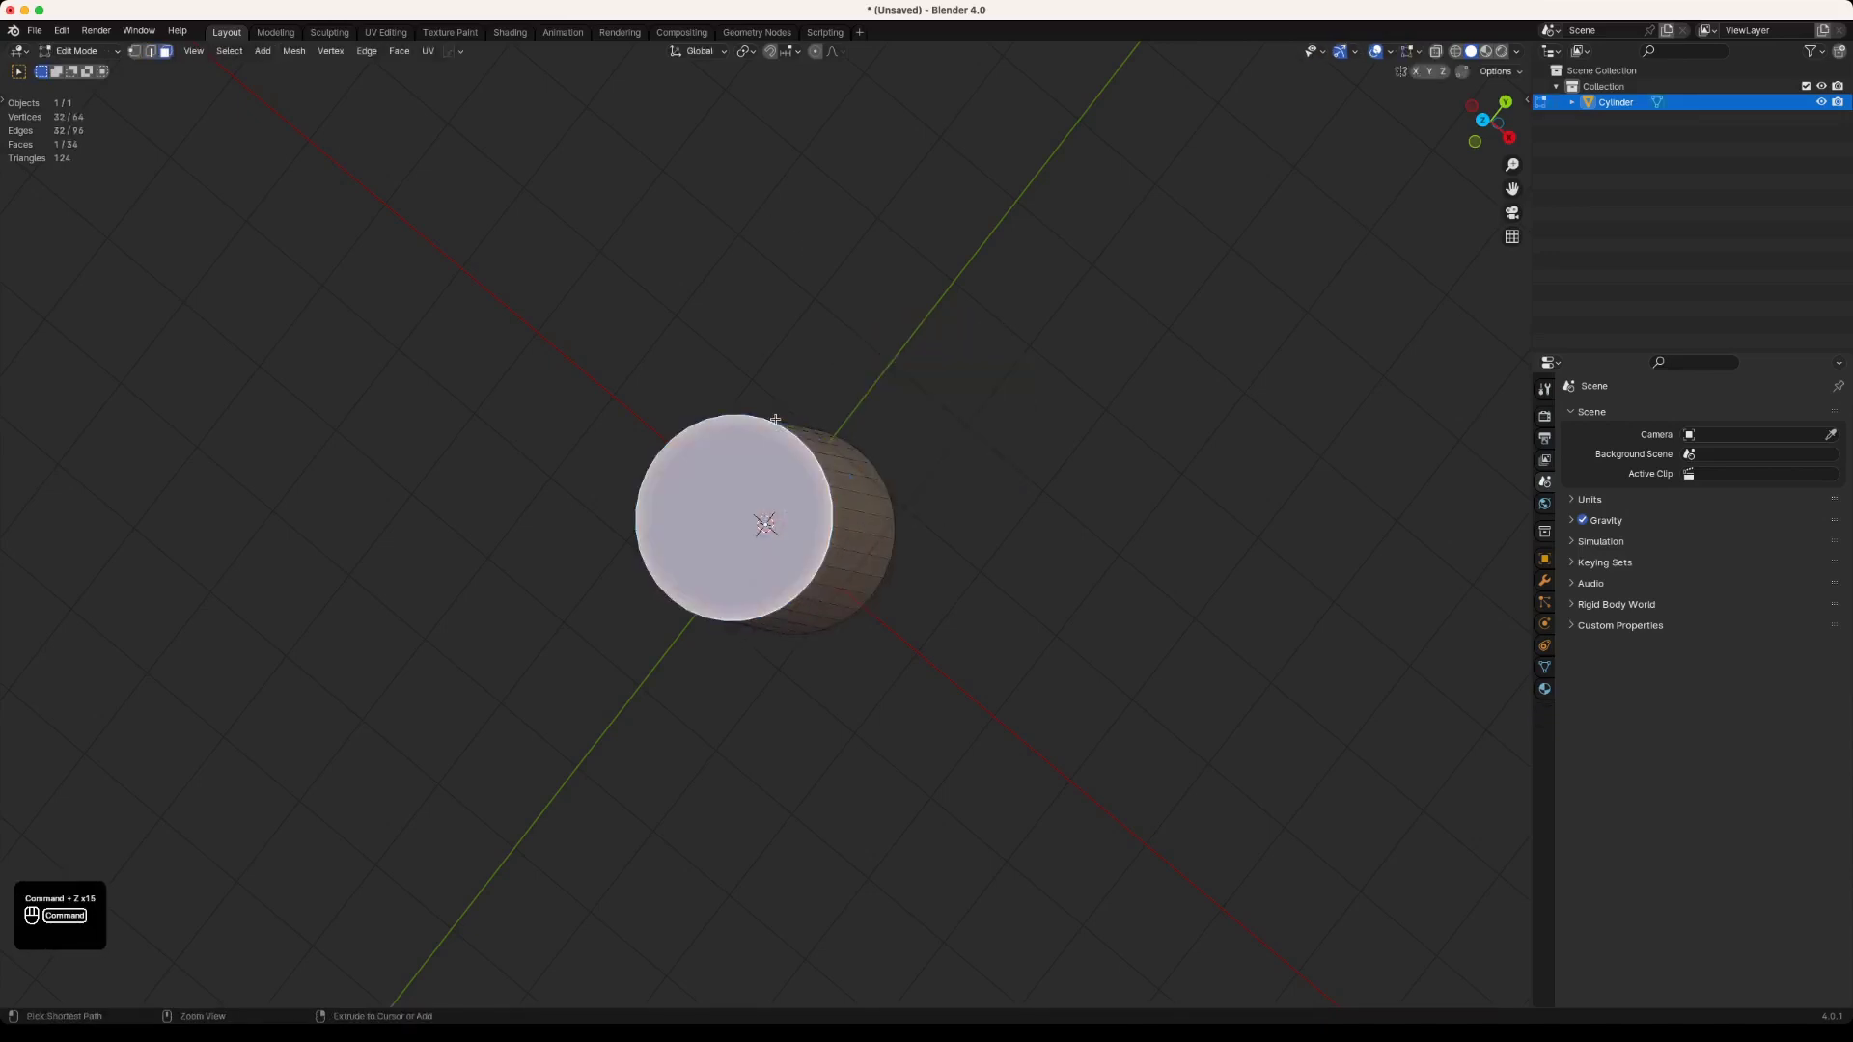
Step: Select the cylinder's top face and bevel its rim edges with 7 segments, wide enough to form a full dome
middle_click_drag(777, 422, 1312, 166)
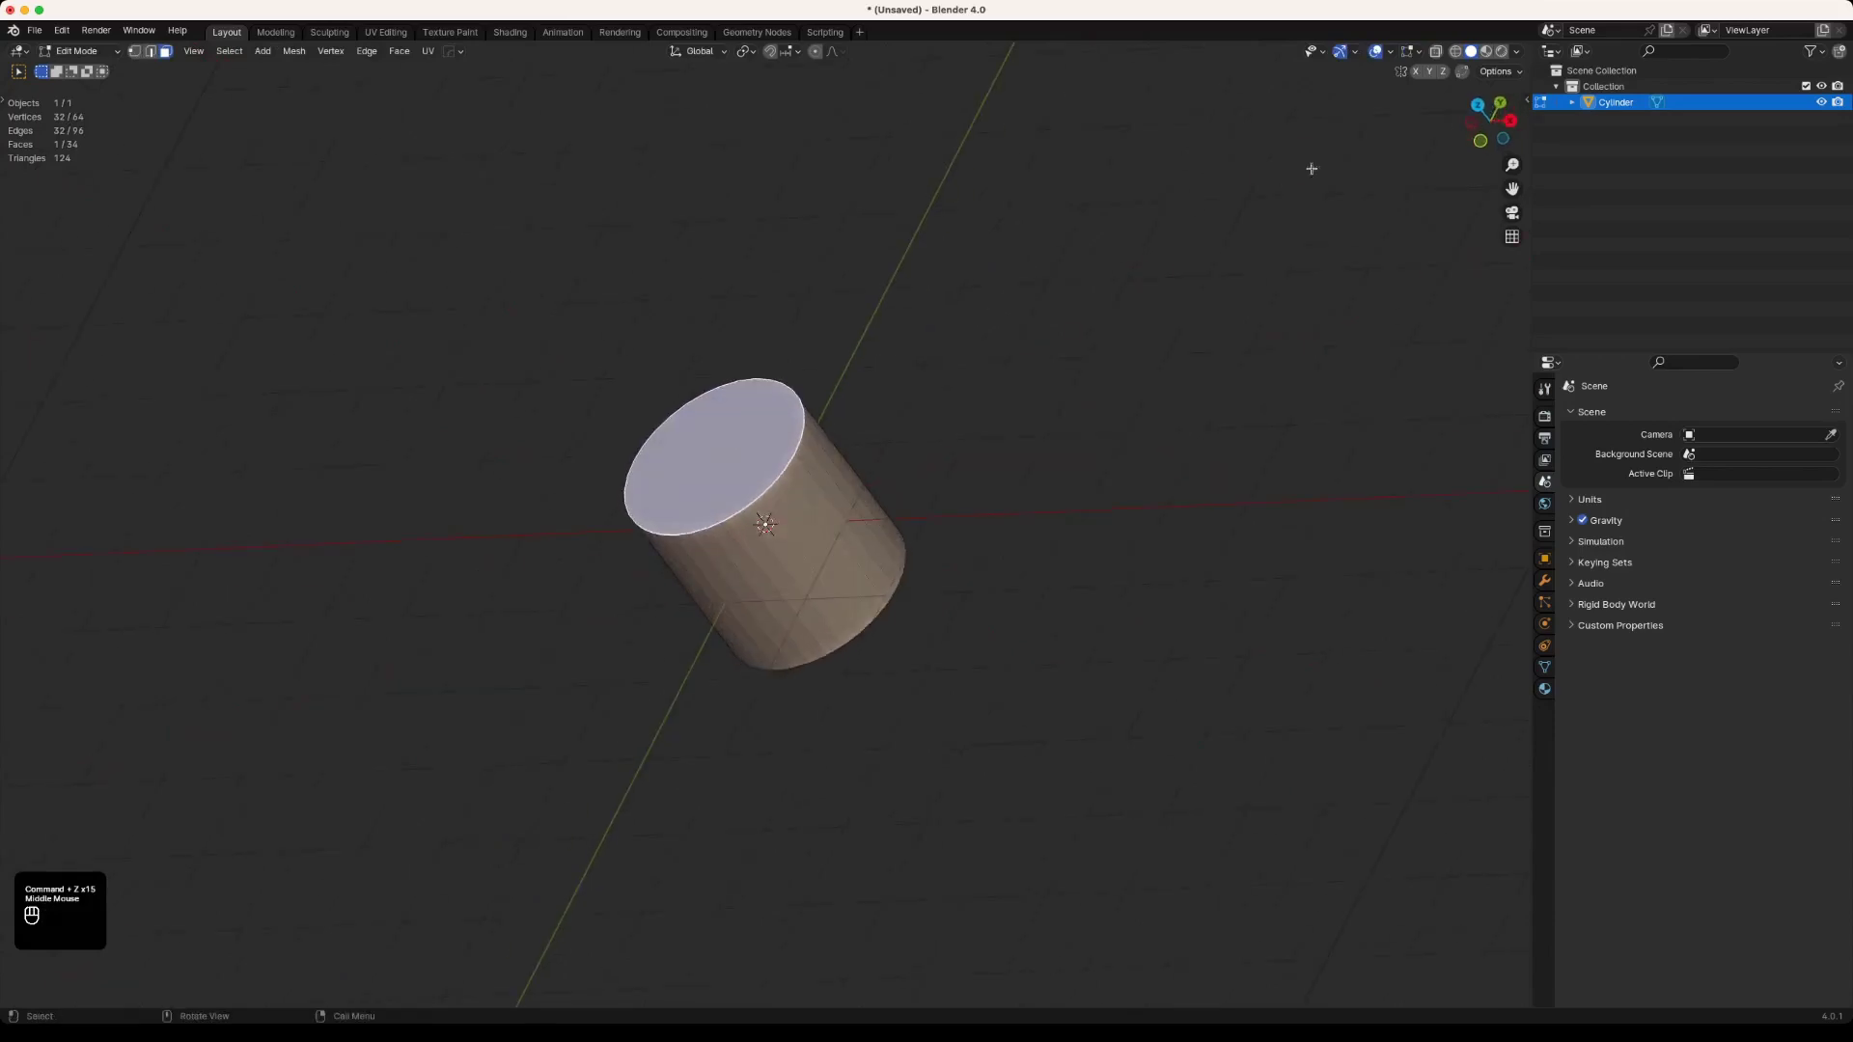
left_click(1509, 126)
middle_click_drag(1350, 281, 881, 434)
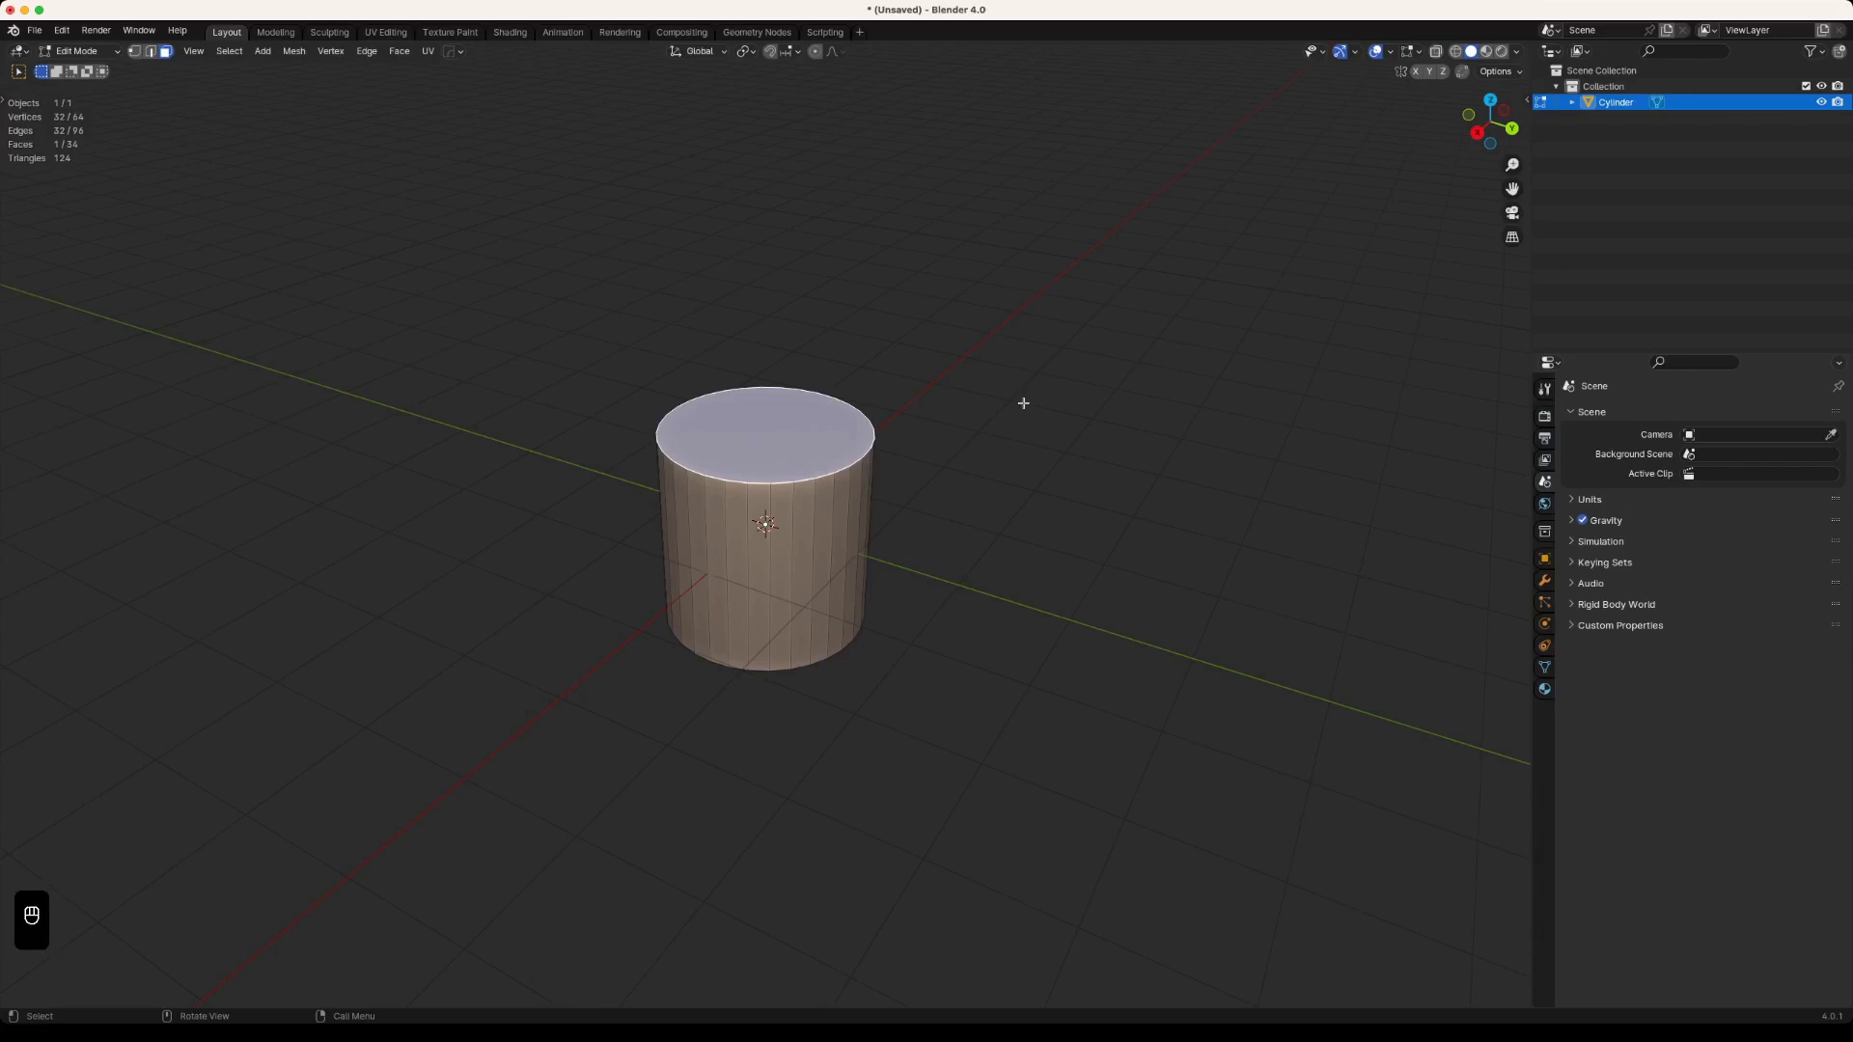
left_click(762, 441)
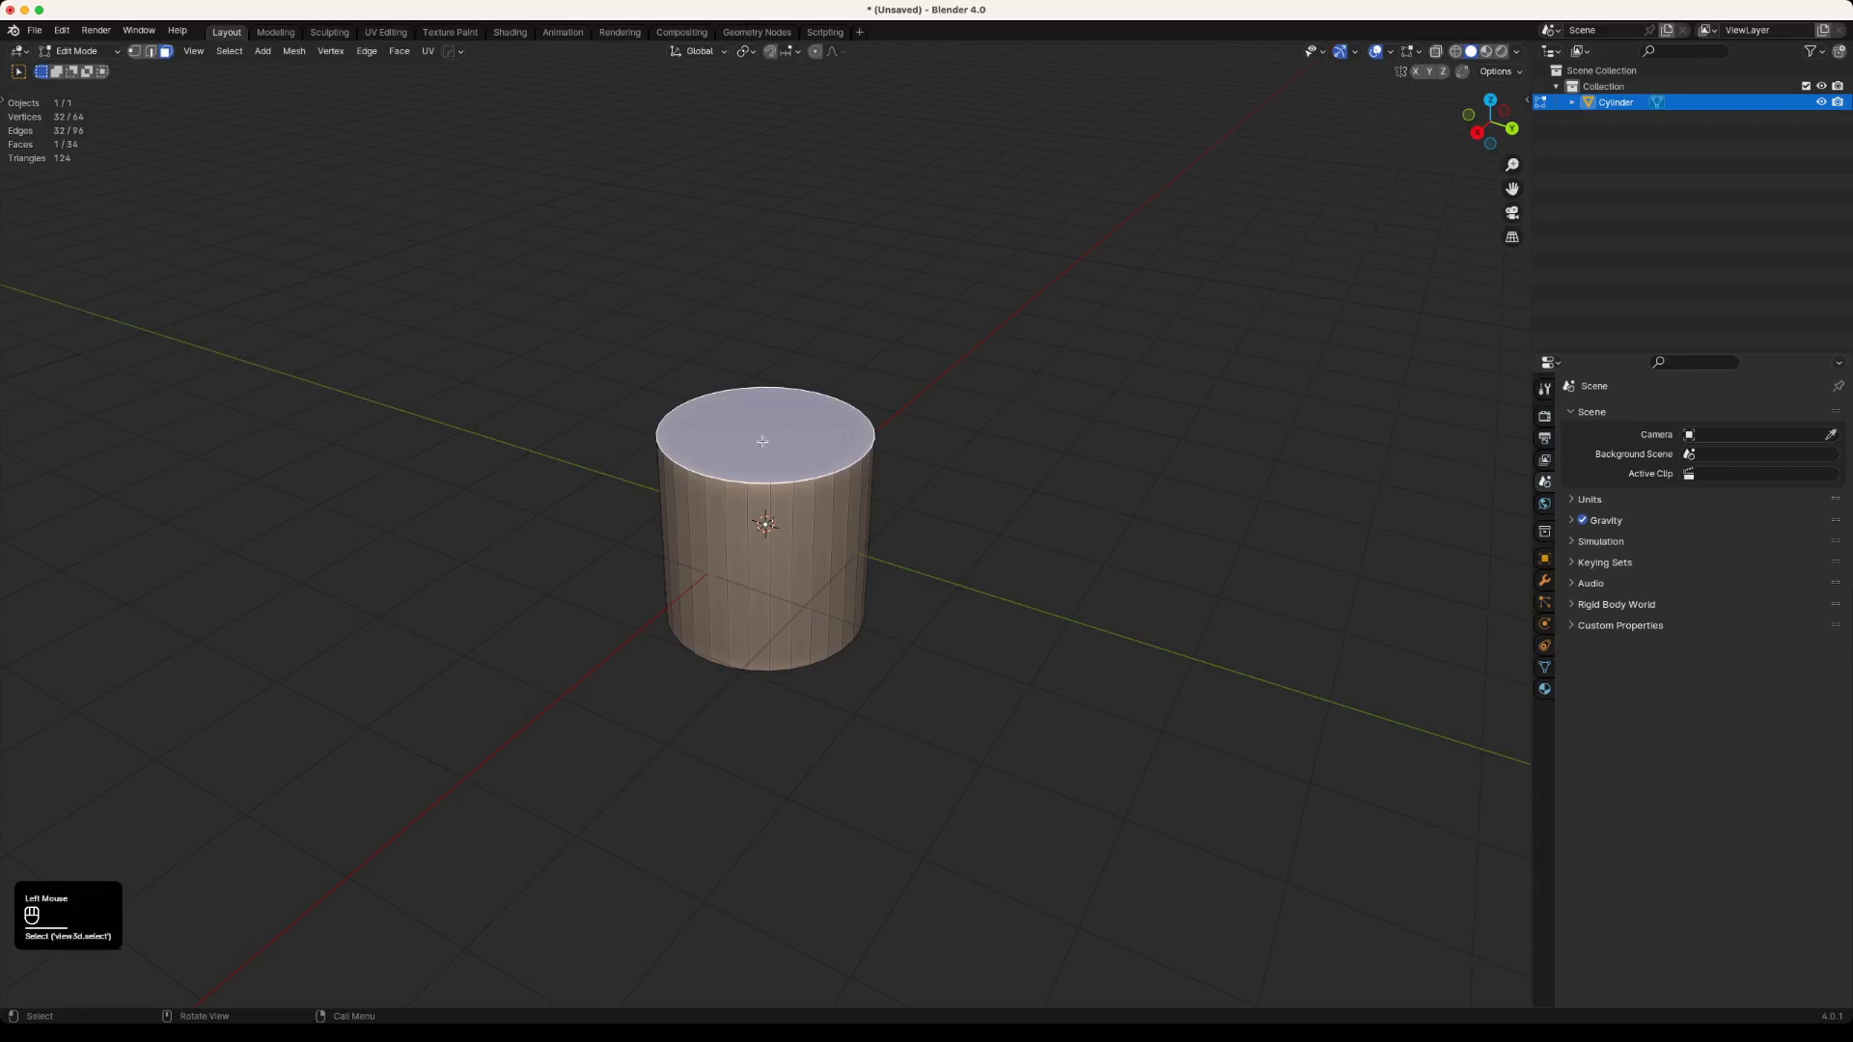
key("2")
key("super+b")
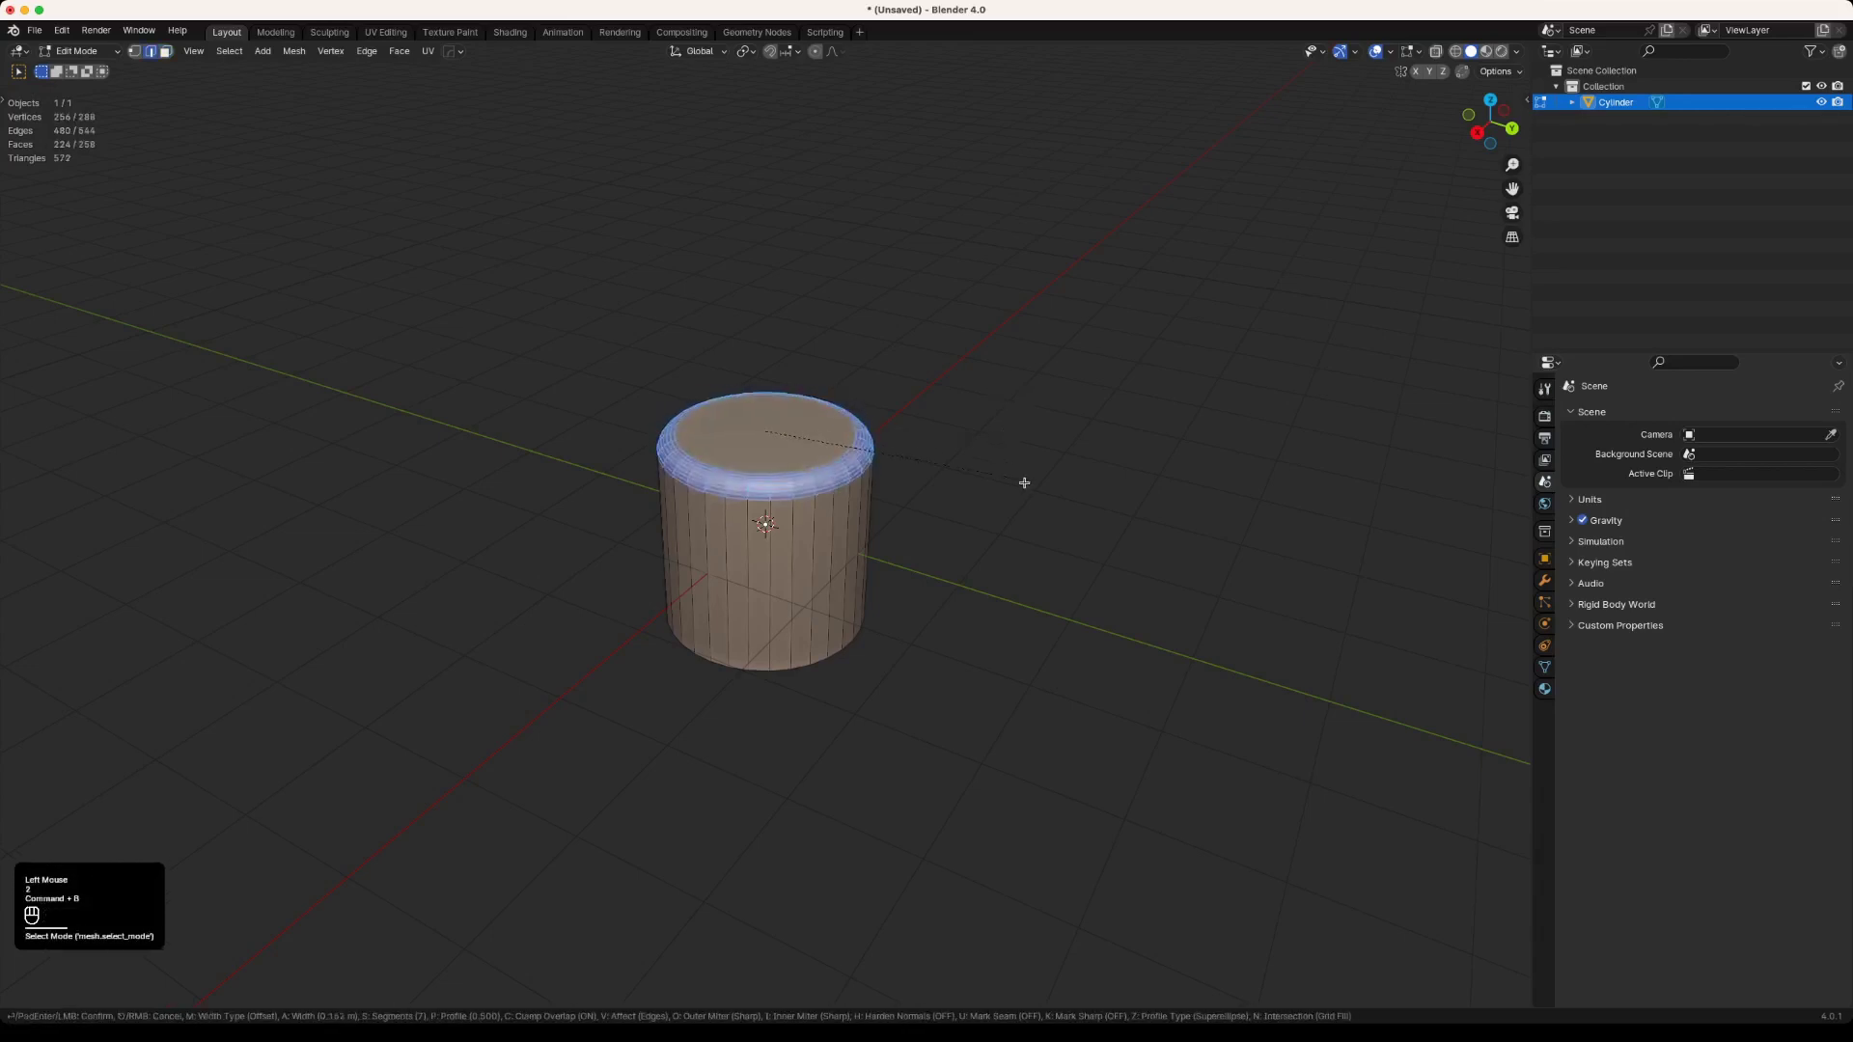
left_click(1110, 641)
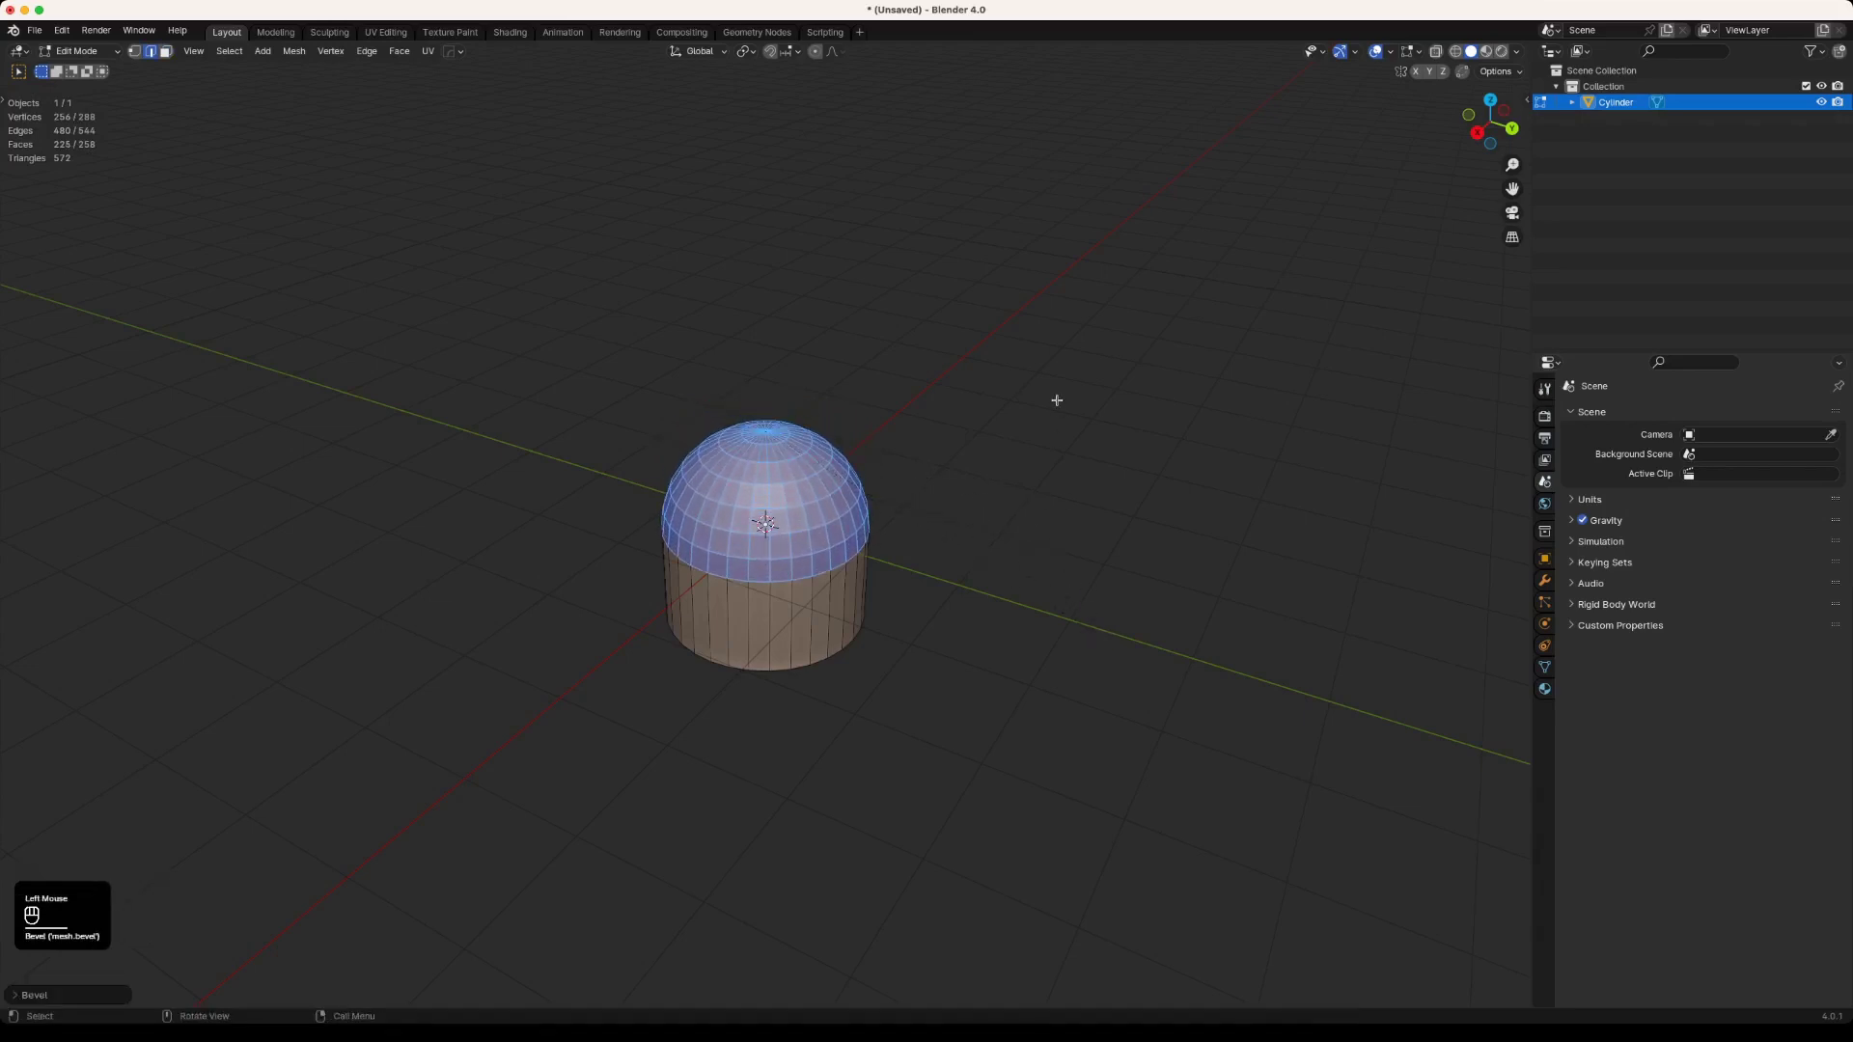
Step: Merge the dome's overlapping tip vertices by distance and clear the selection
key("m")
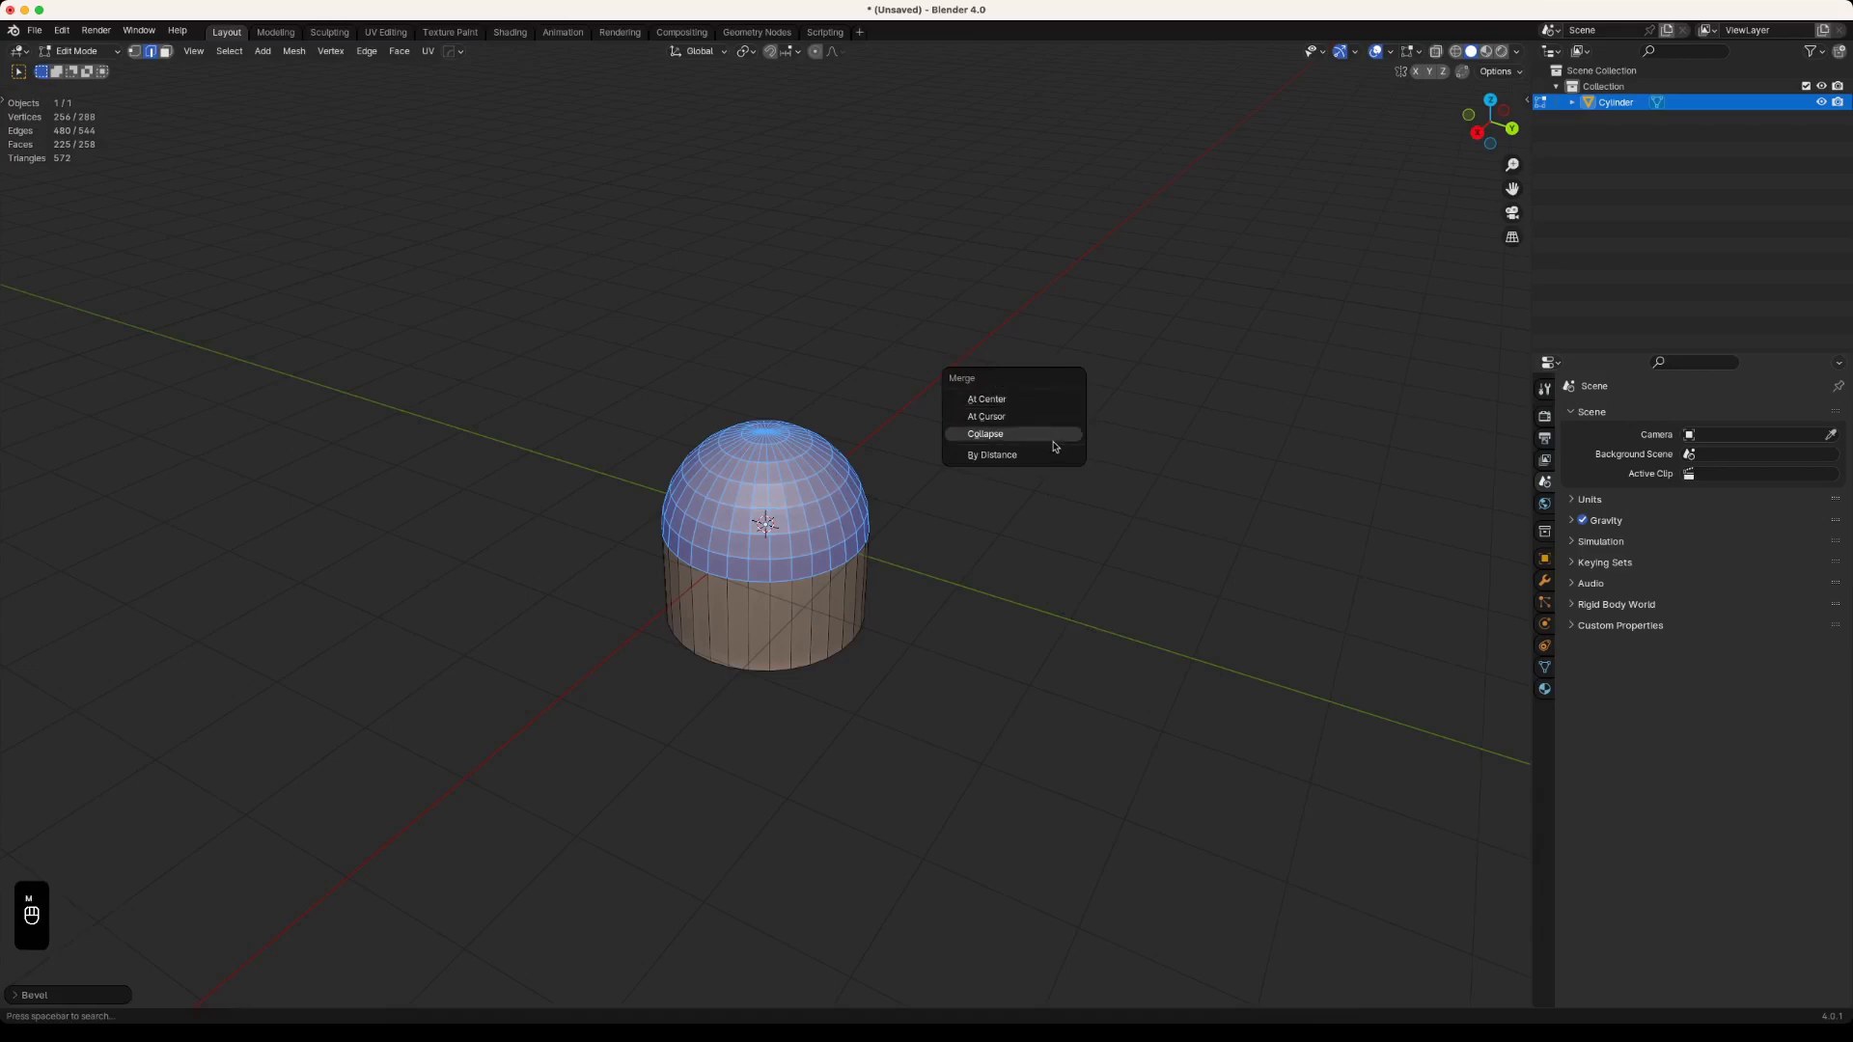
left_click(1052, 453)
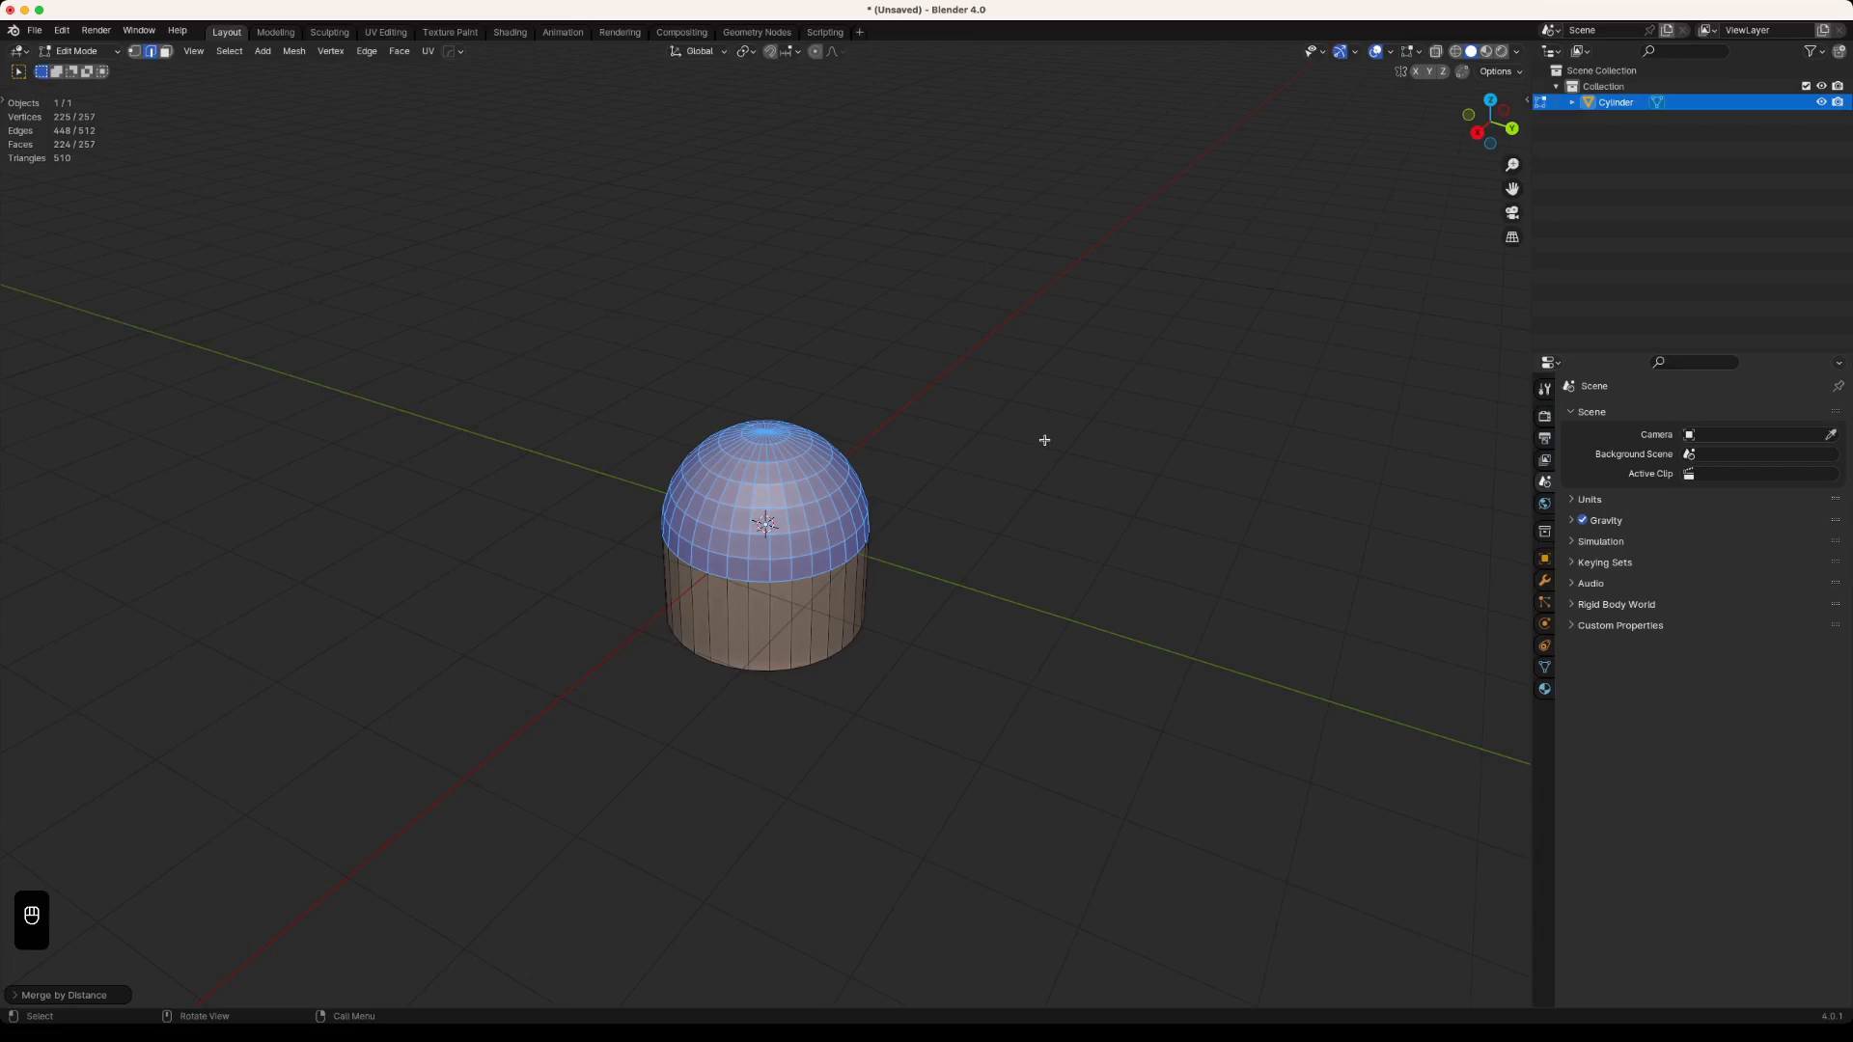
left_click(849, 273)
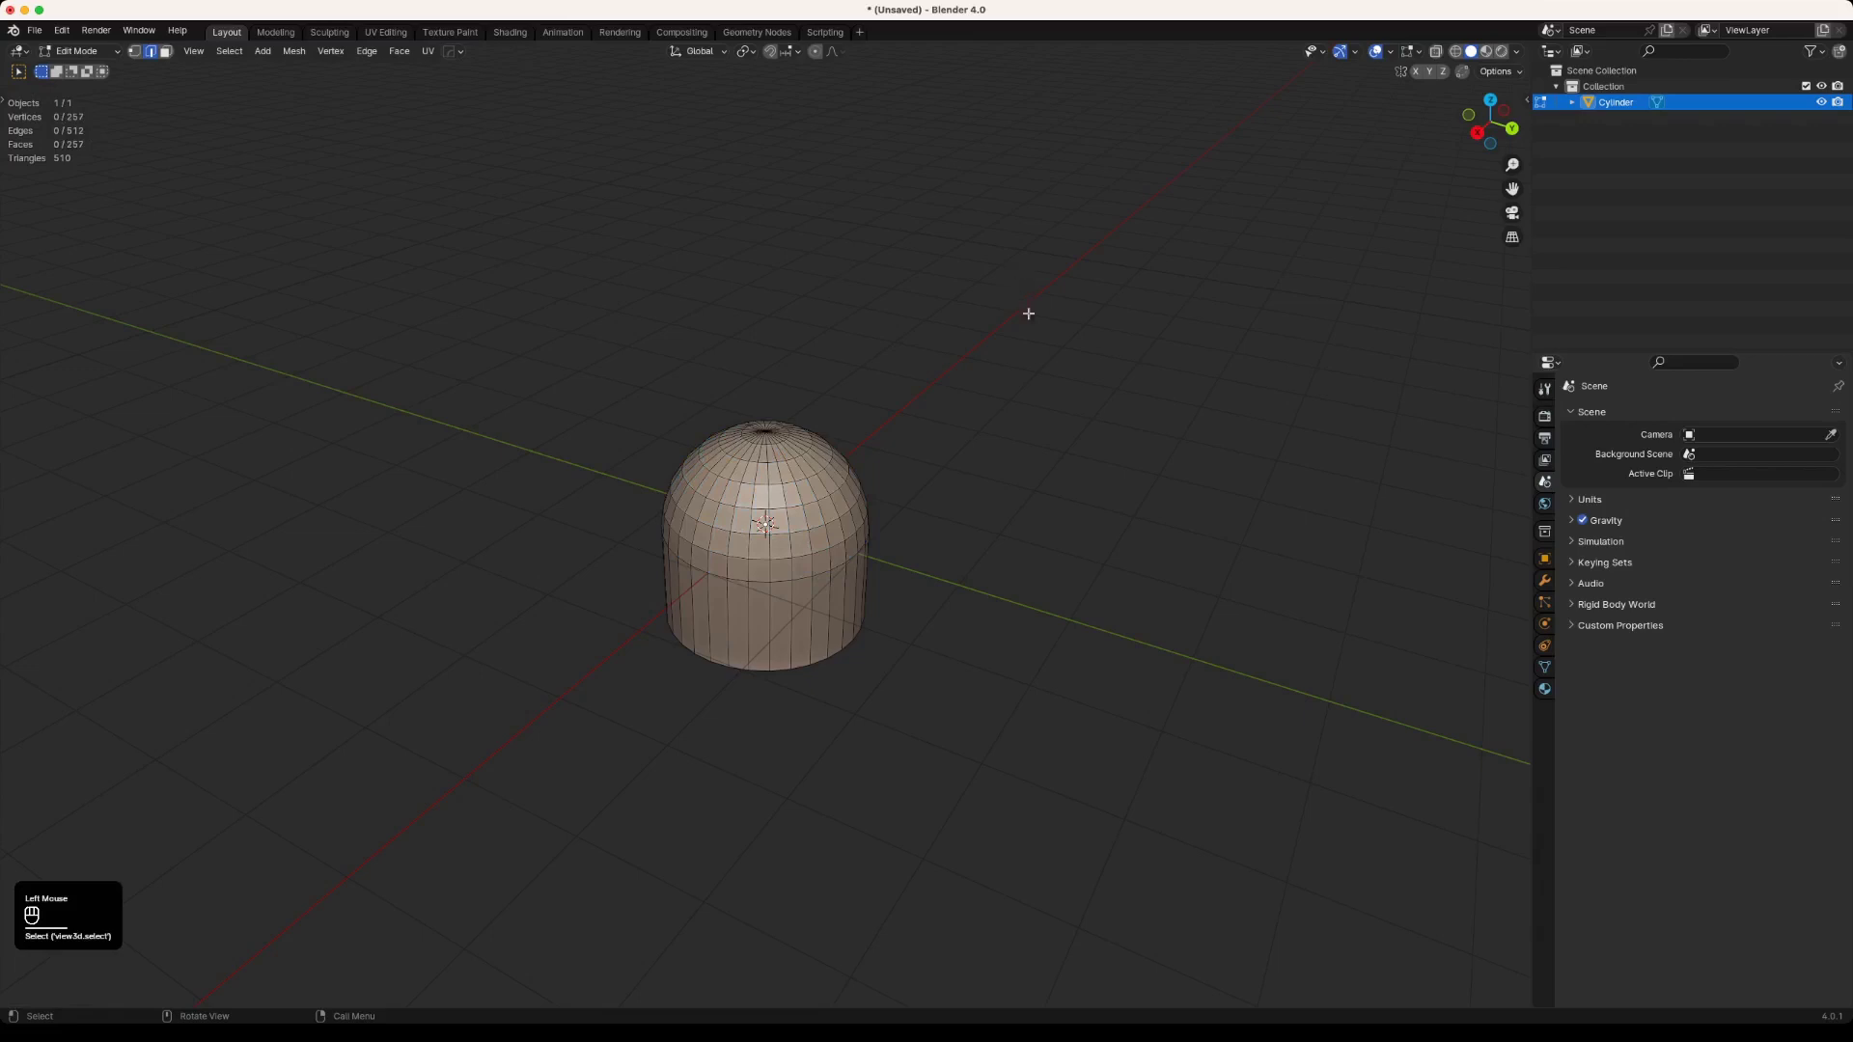
Step: Turn on the vertex normals display in the Edit Mode overlays and examine the normals around the dome's tip
left_click(1418, 52)
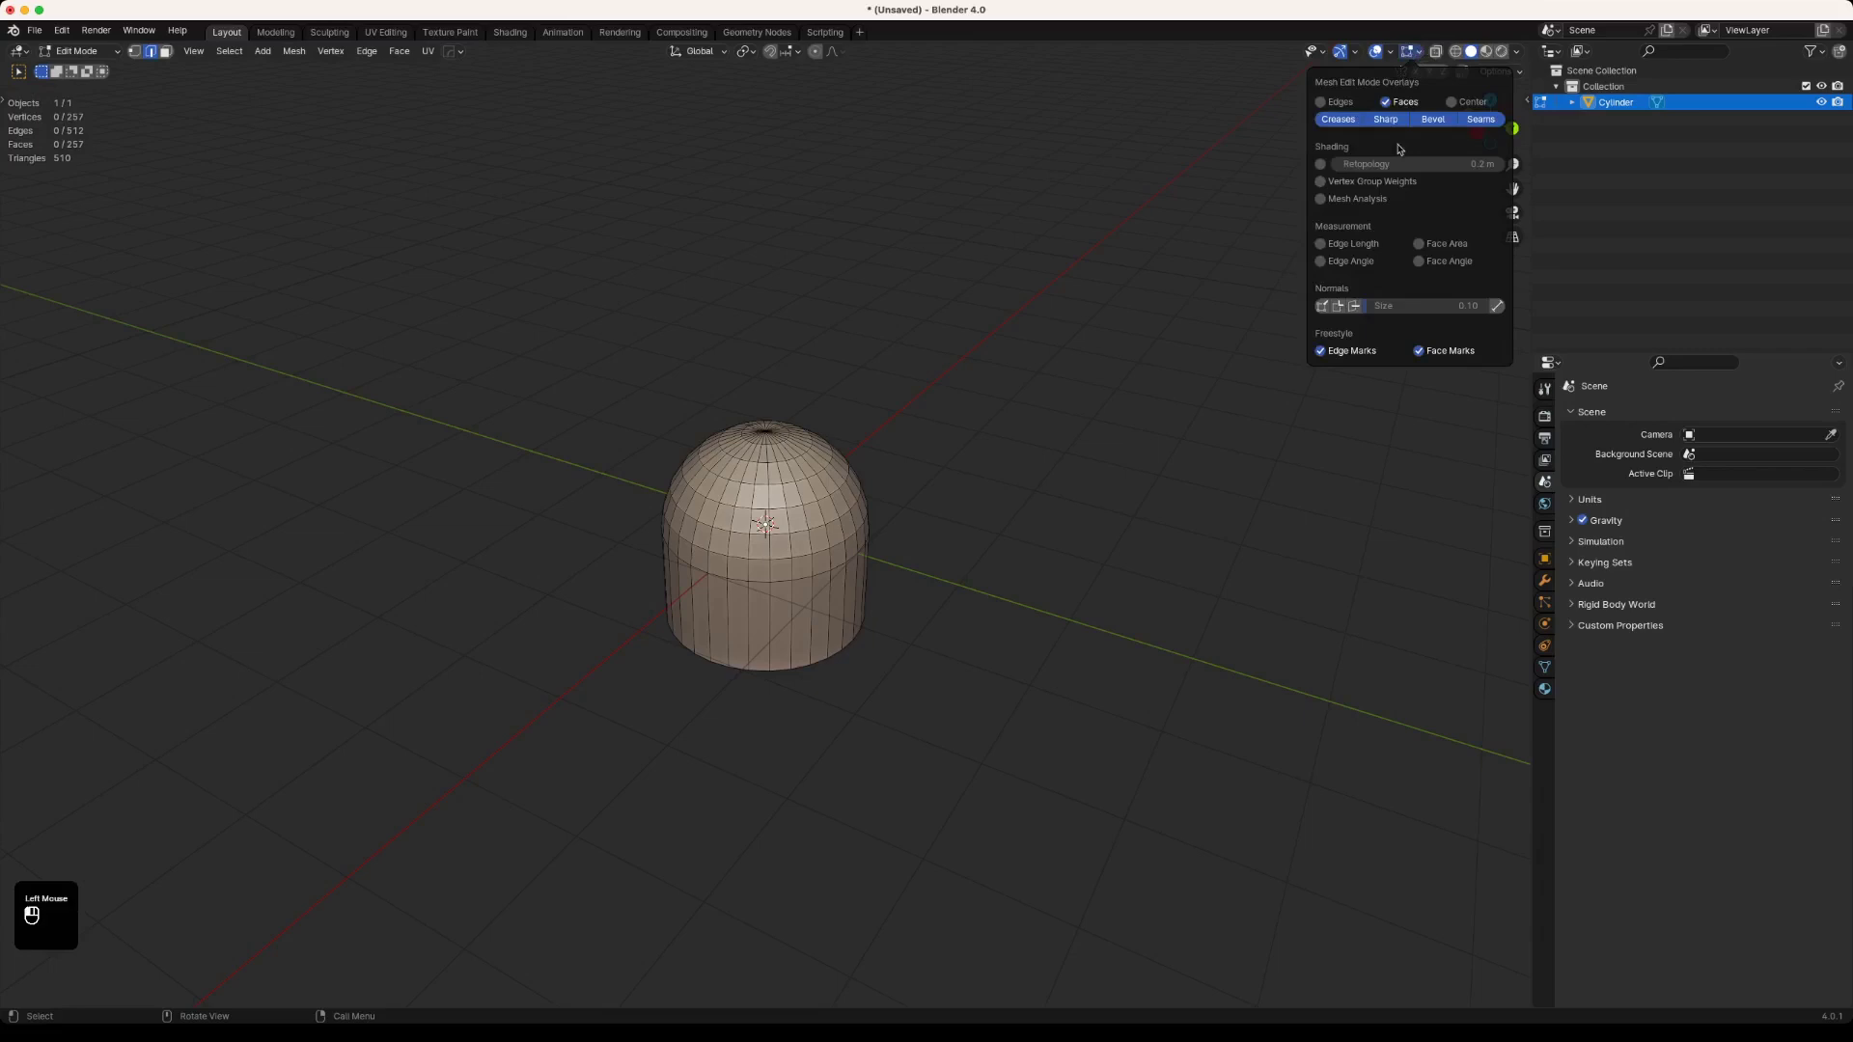
left_click(1322, 306)
left_click_drag(1394, 316, 1431, 316)
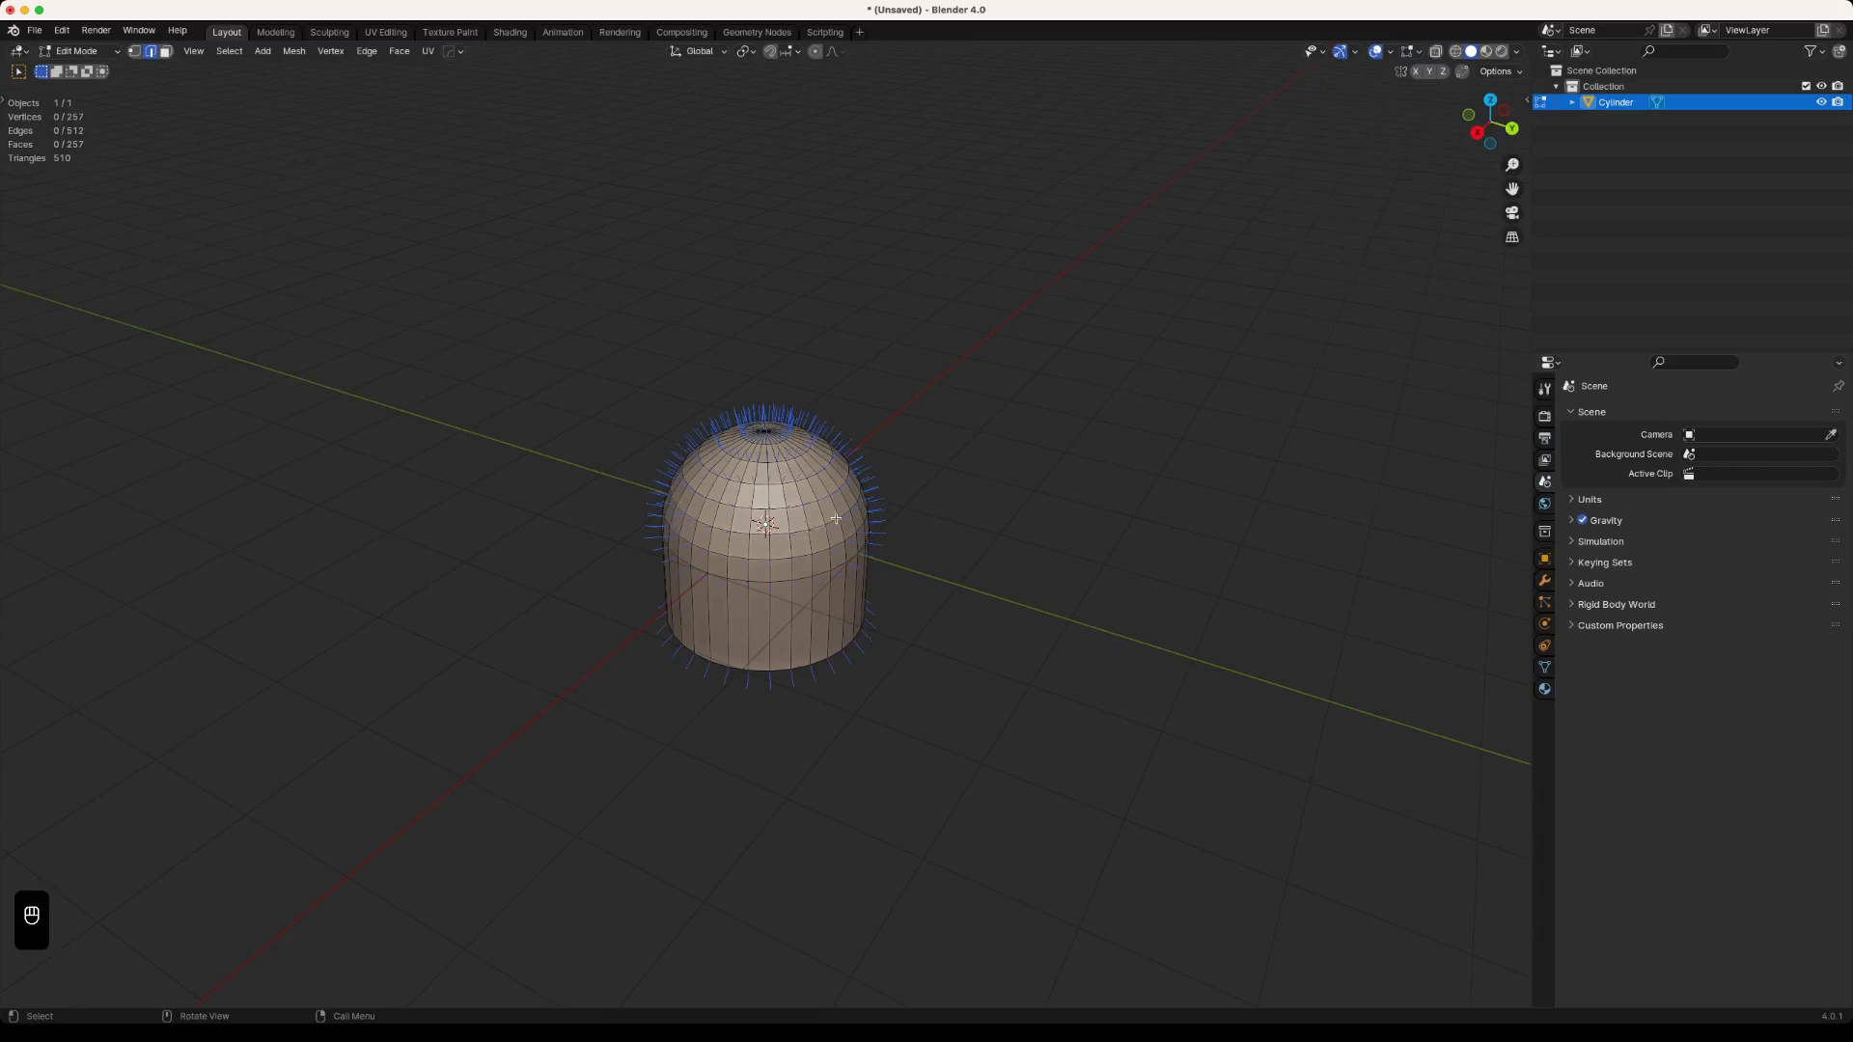
scroll(738, 407, "up", 5)
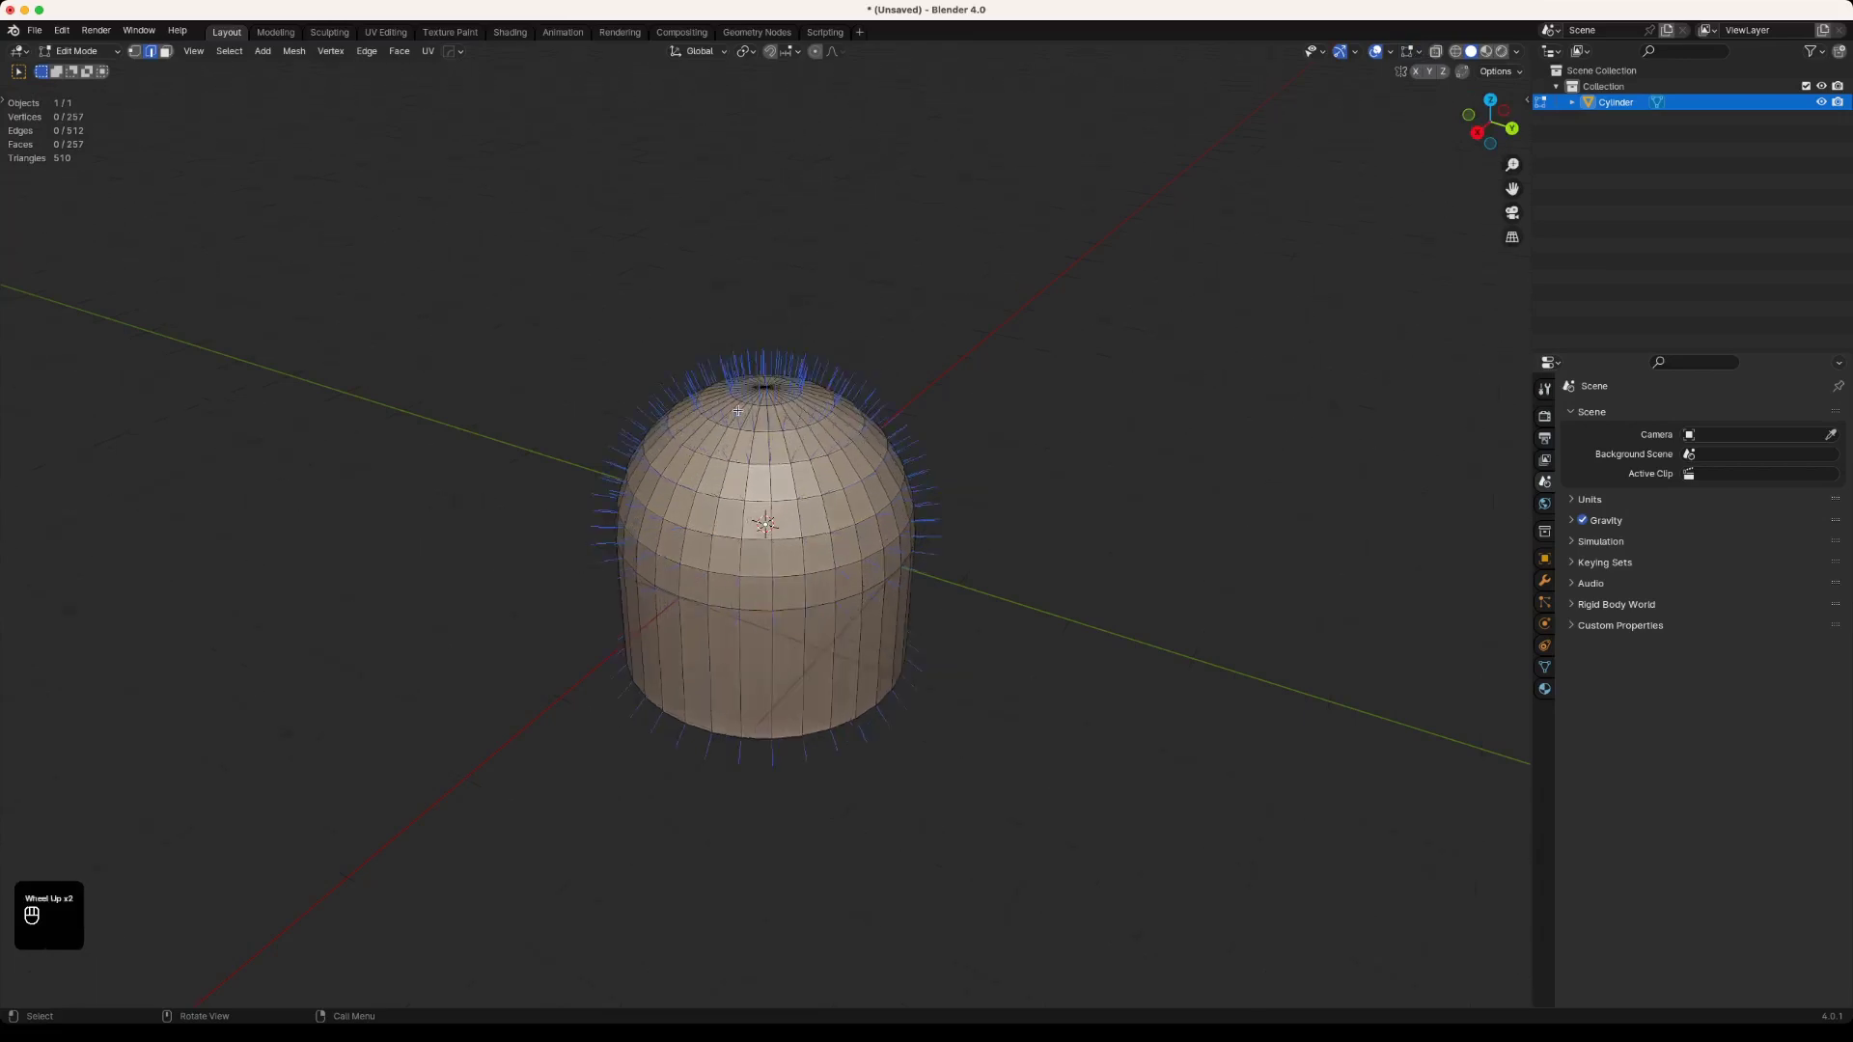
middle_click_drag(740, 450, 758, 663, "shift")
scroll(763, 507, "up", 2)
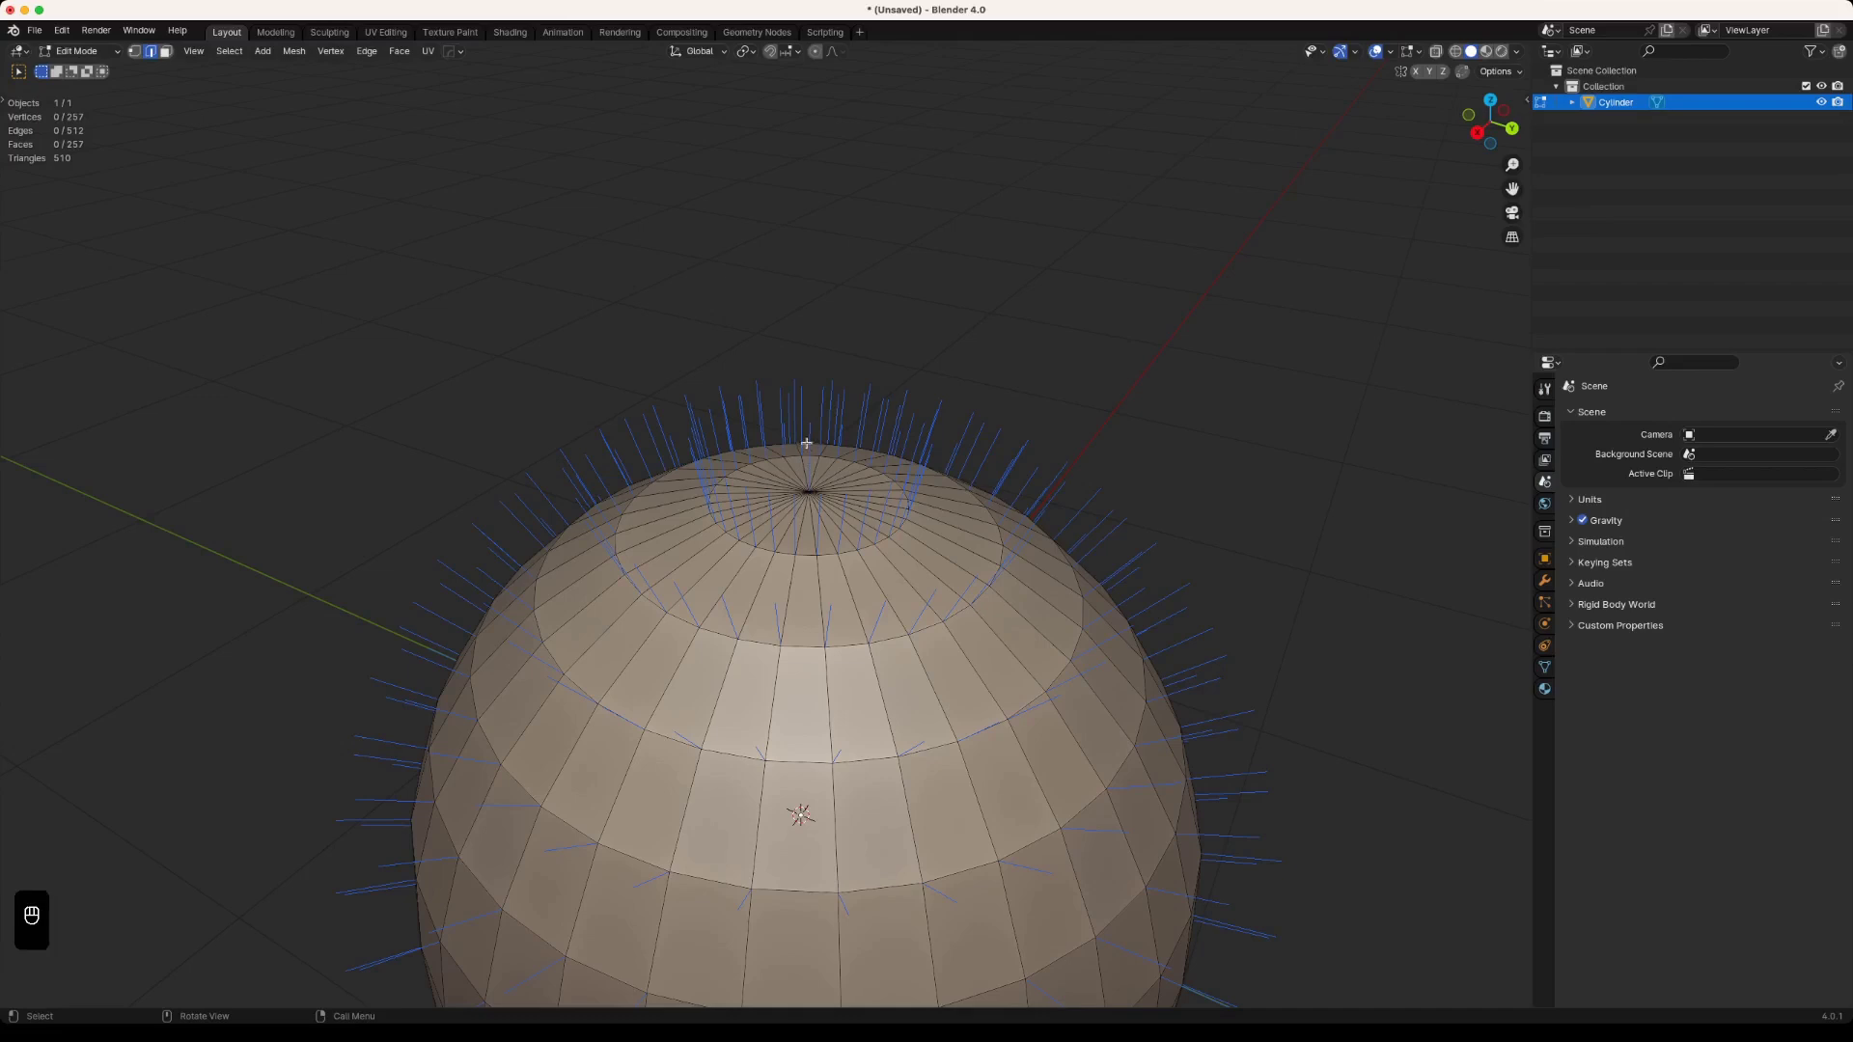
middle_click_drag(818, 525, 849, 604)
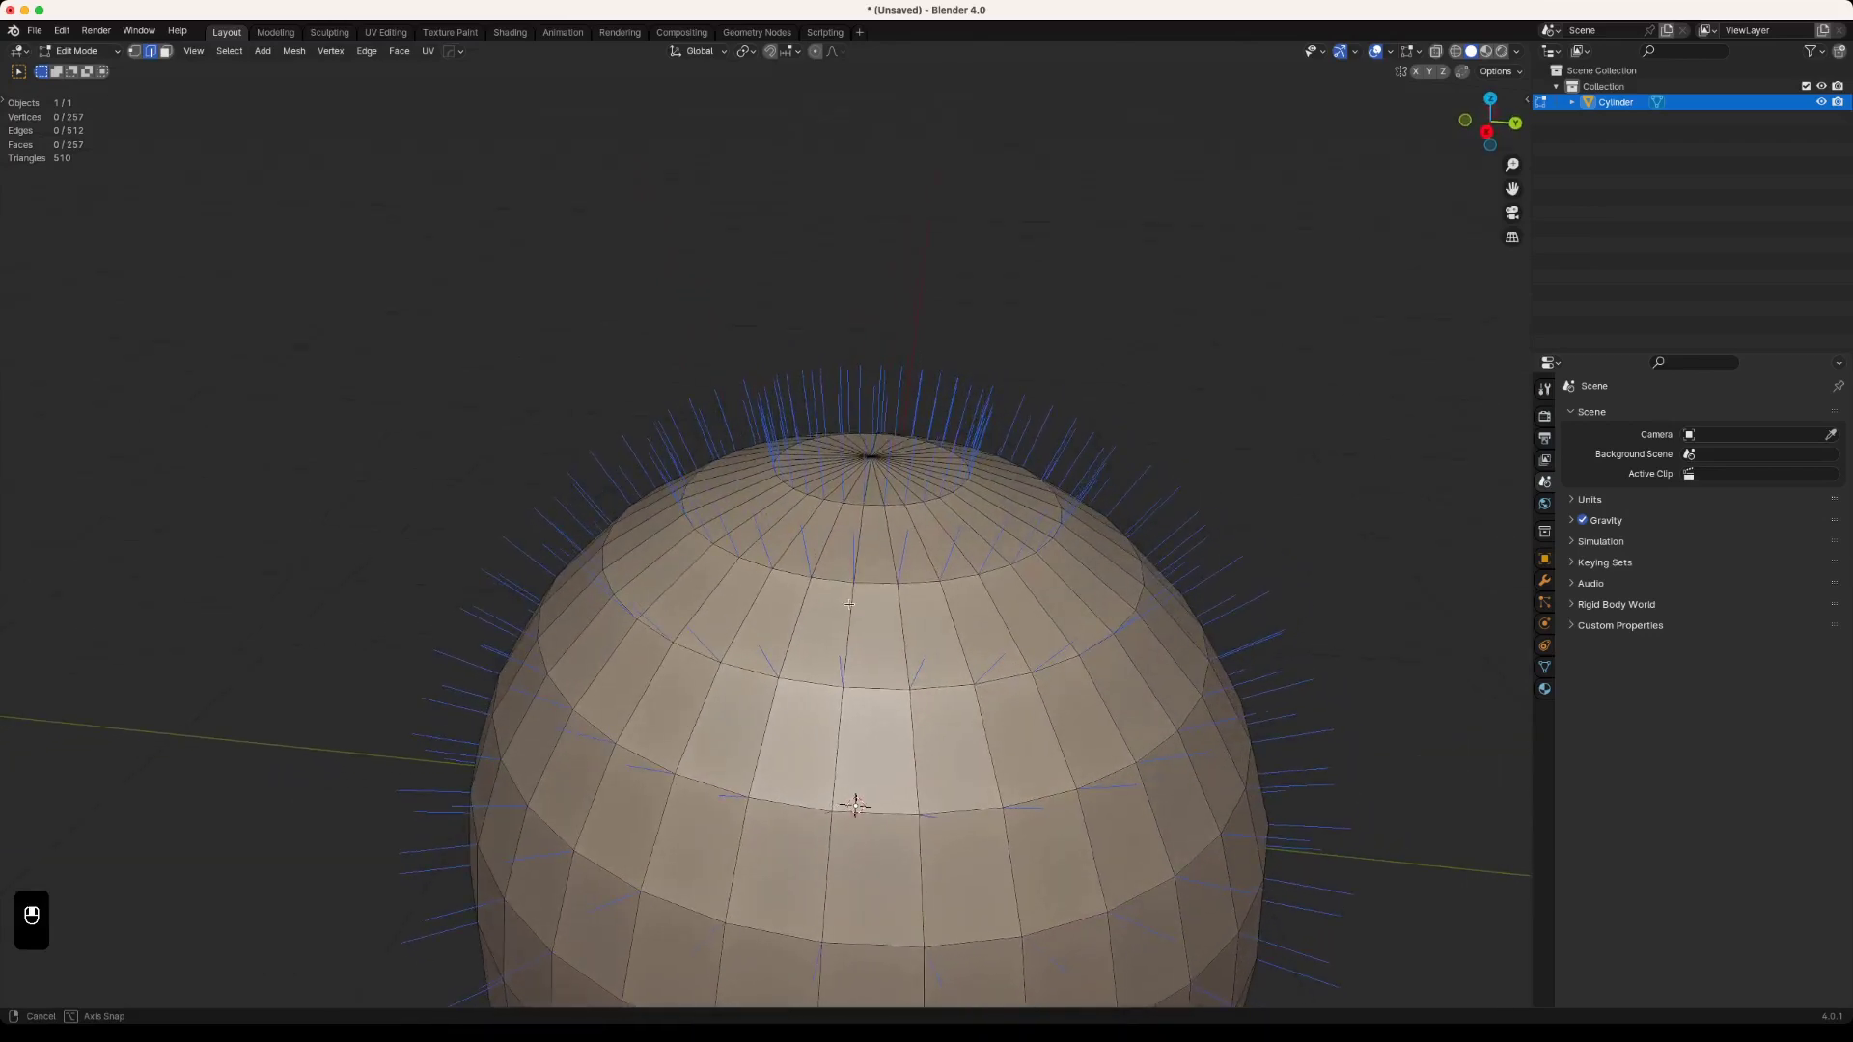
scroll(1023, 352, "up", 1)
scroll(1023, 357, "down", 5)
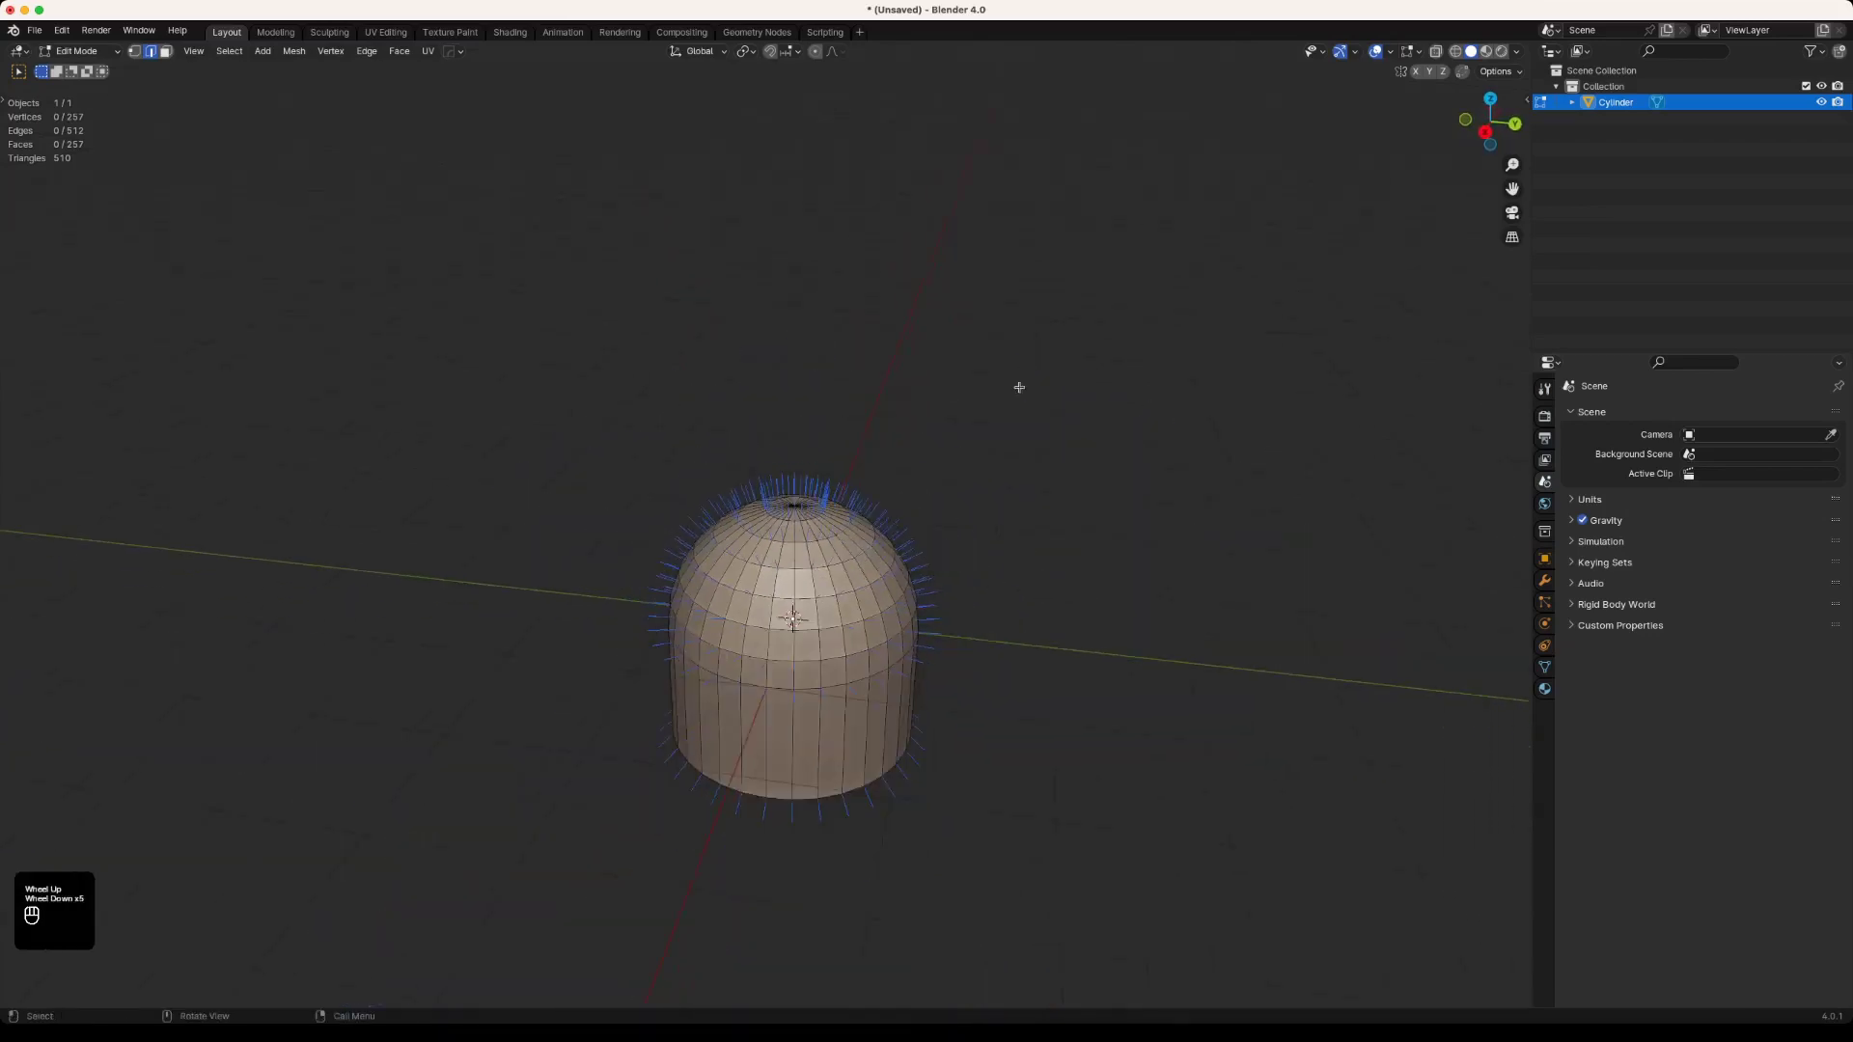
Step: In Object Mode, rotate the domed cylinder freely to tilt it, and rotate it again about the global Z axis
key("Tab")
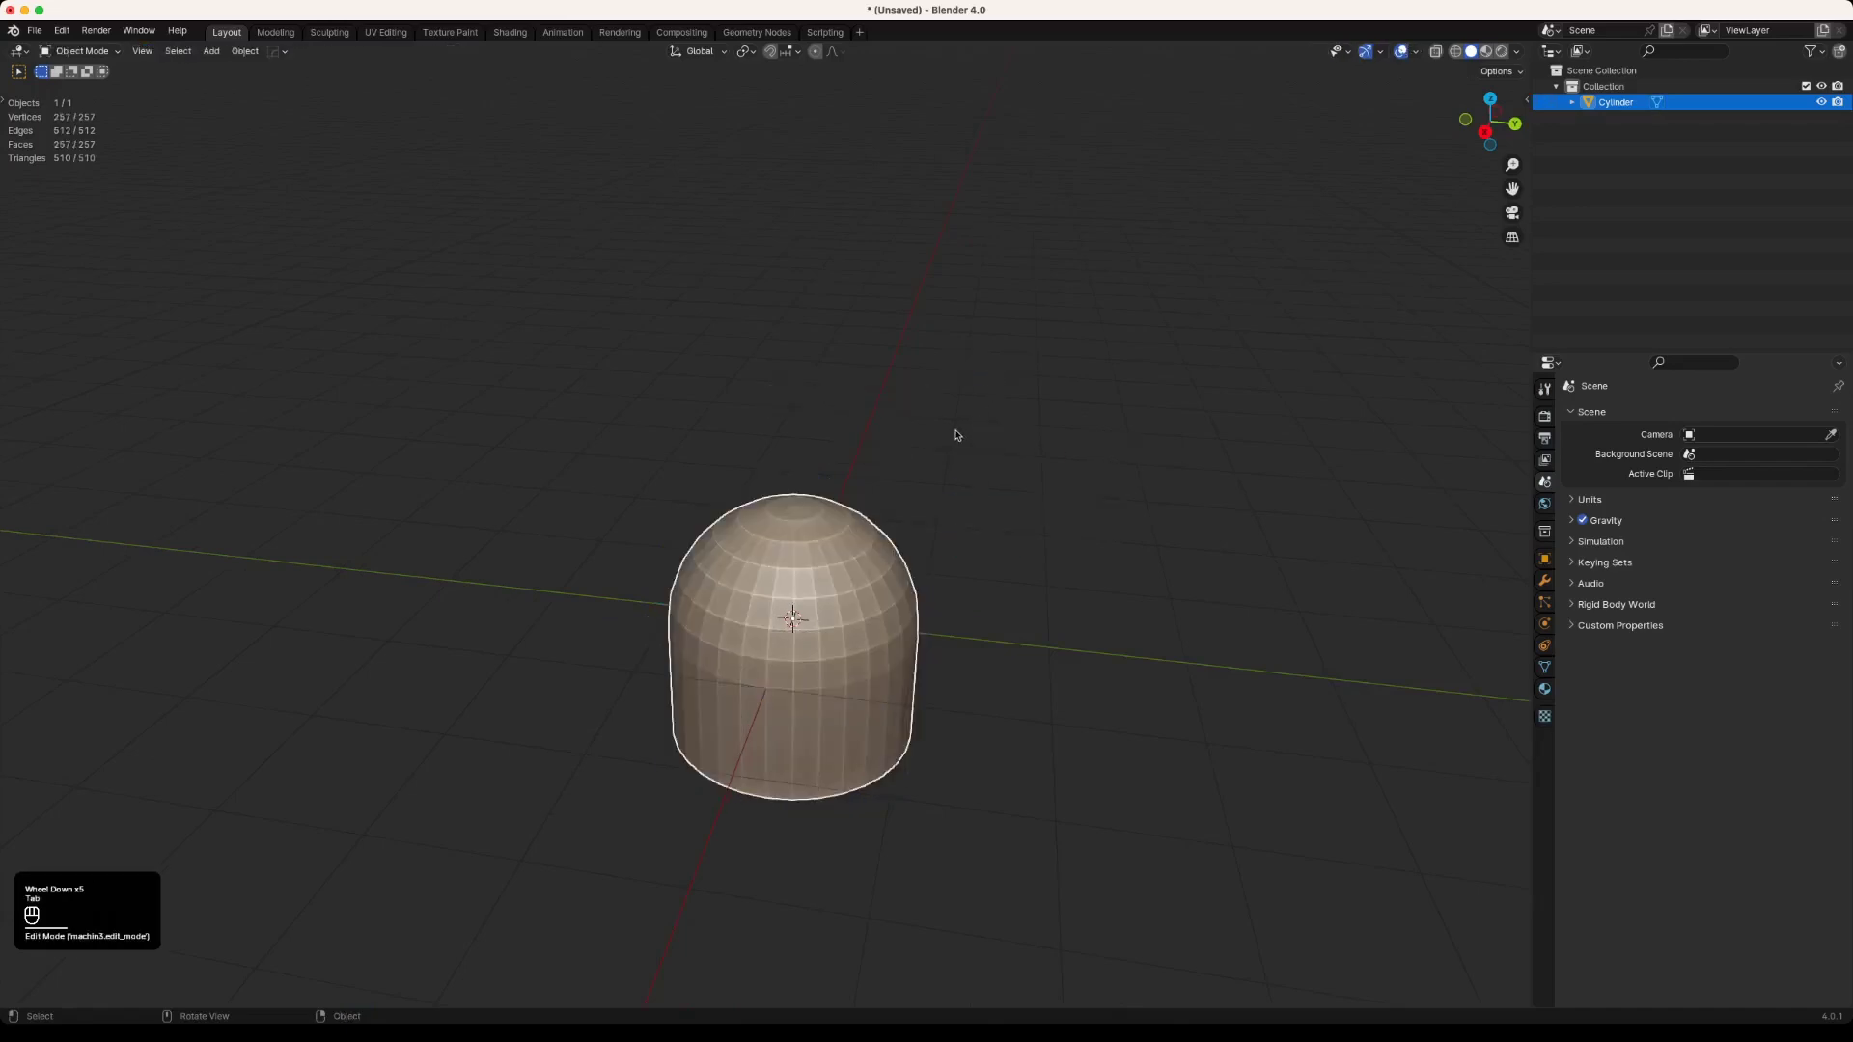
scroll(958, 429, "down", 3)
key("r")
left_click(1087, 686)
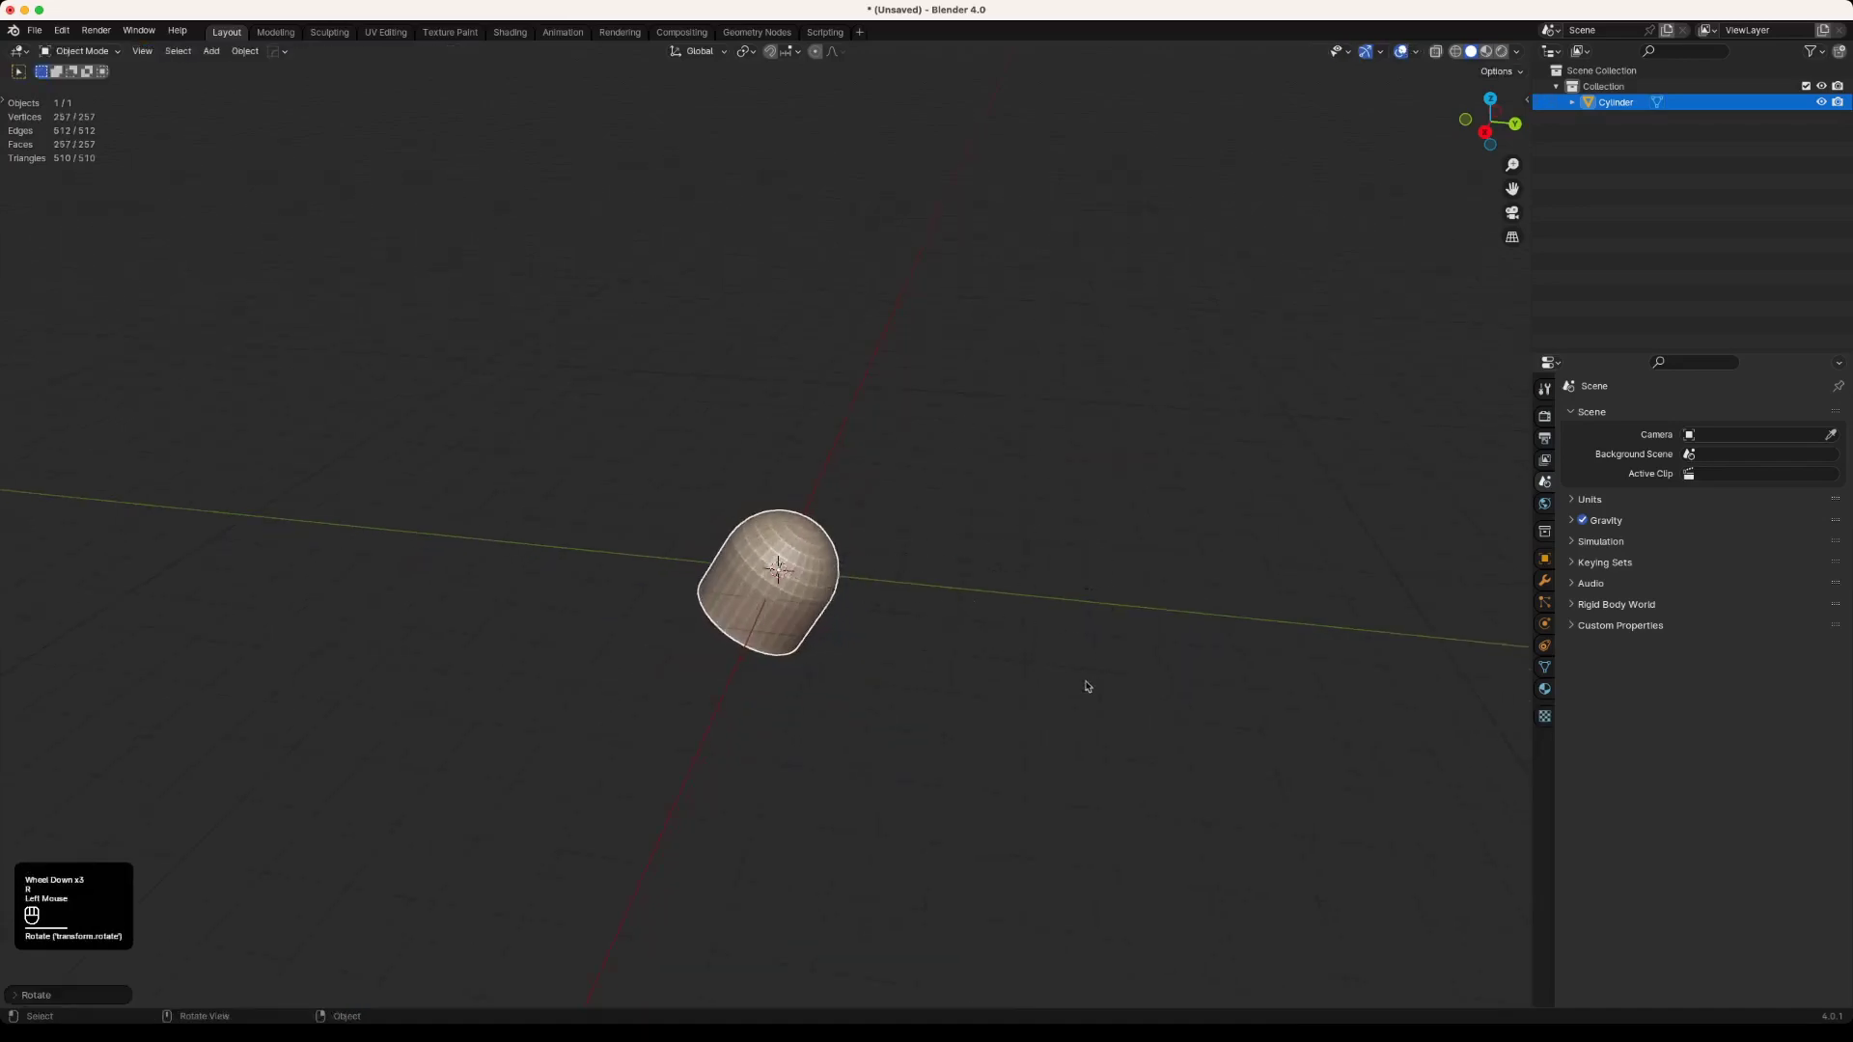
key("r")
key("z")
left_click(908, 766)
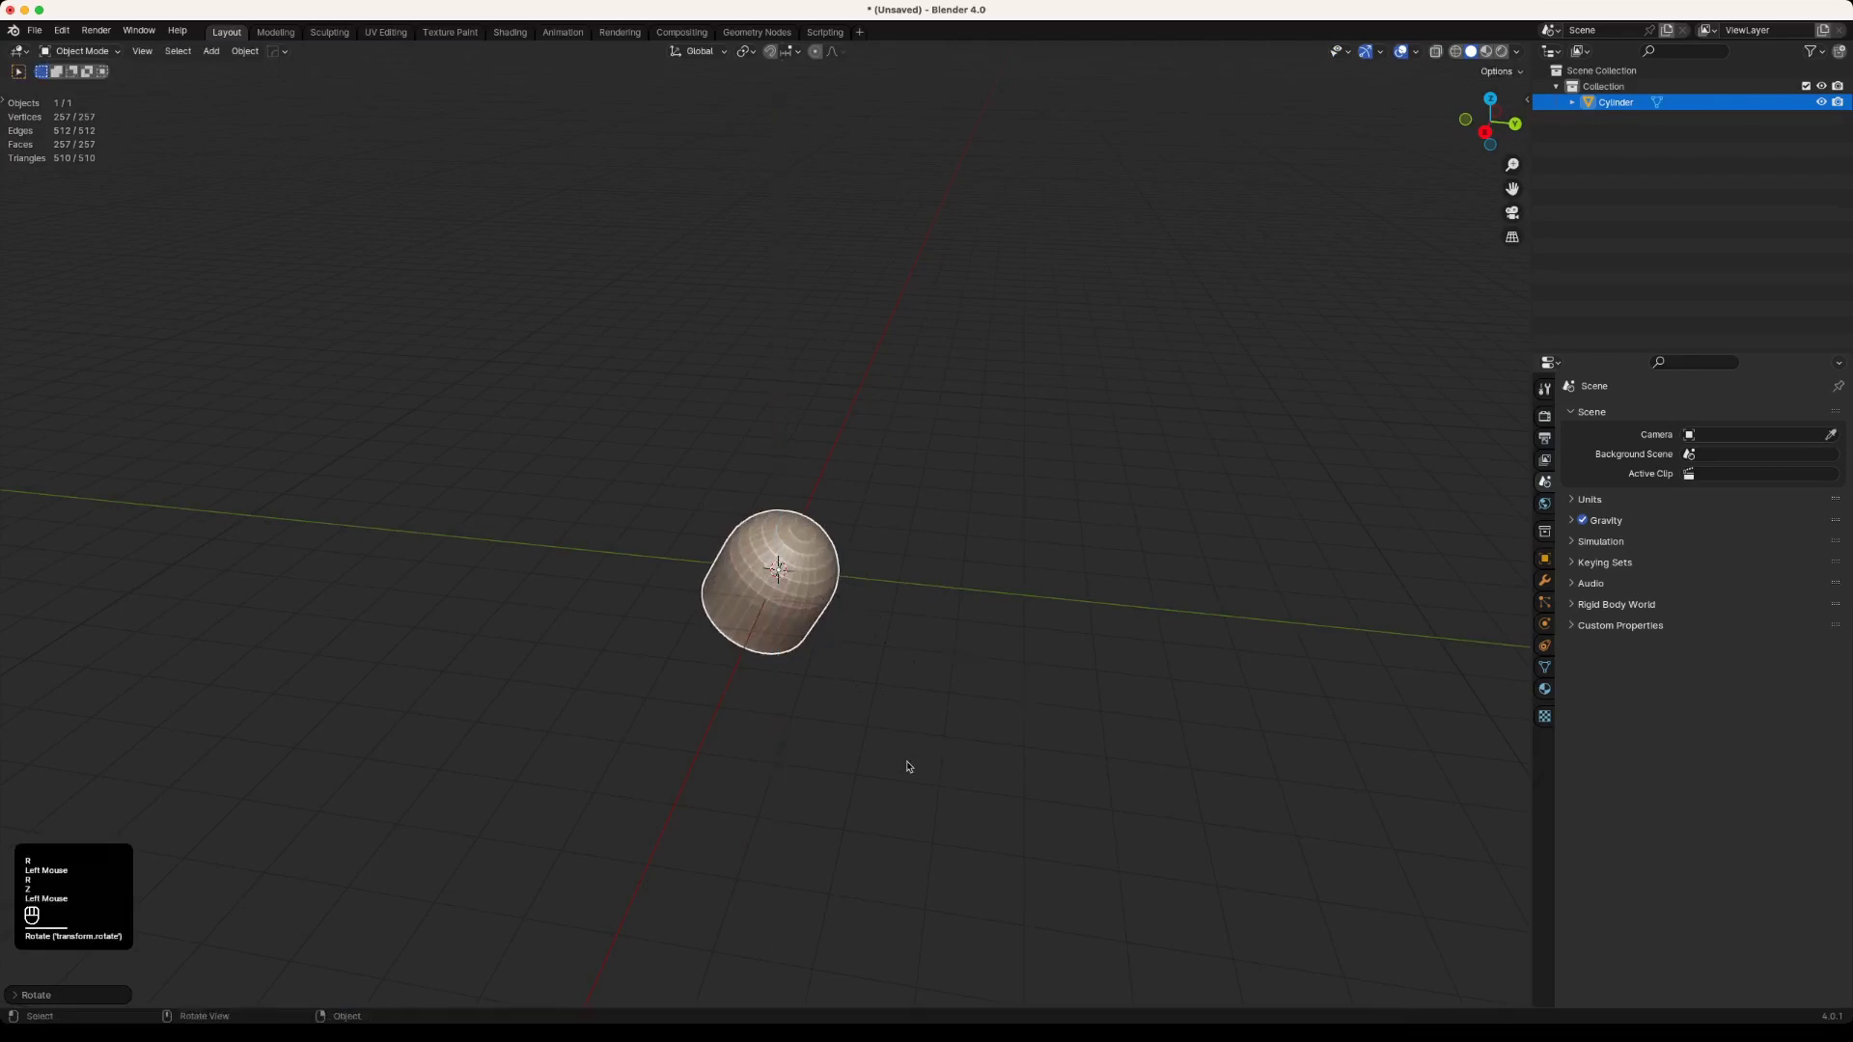
Step: Move the tilted cylinder away from the world origin and apply its rotation
key("g")
left_click(802, 620)
key("super+a")
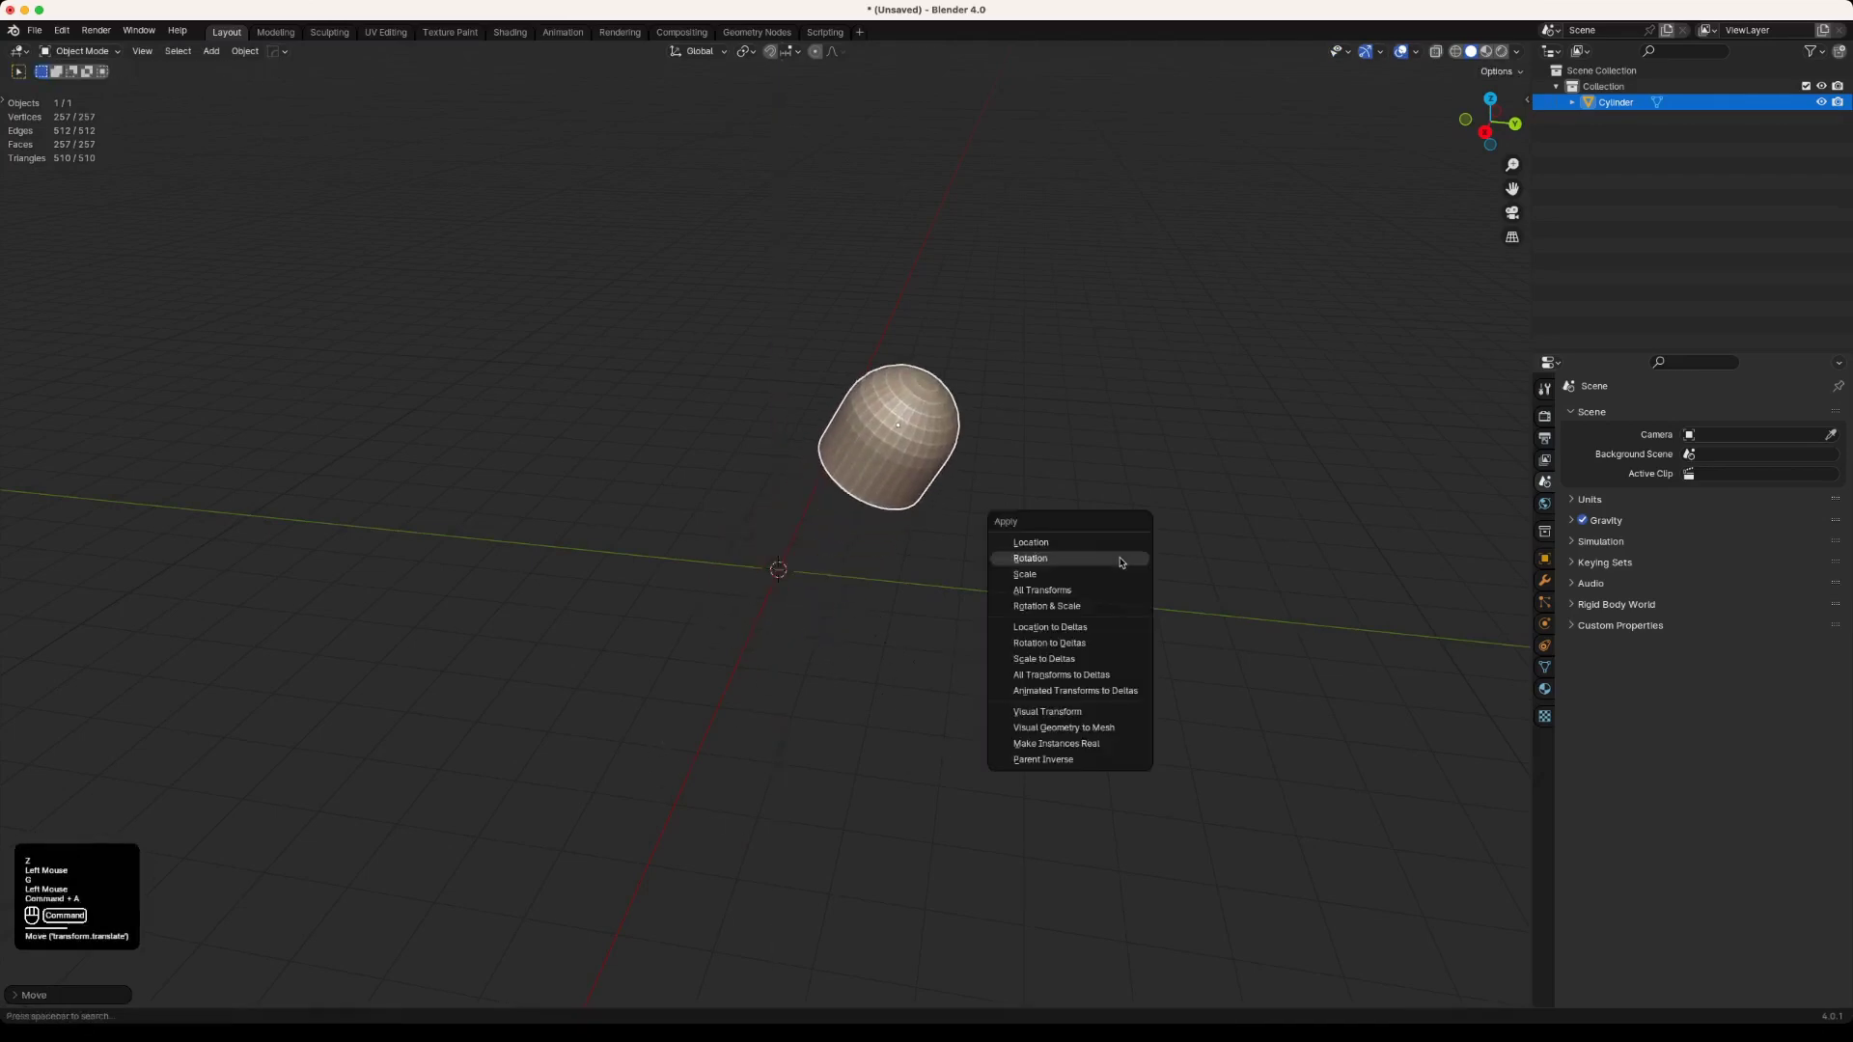
left_click(1119, 559)
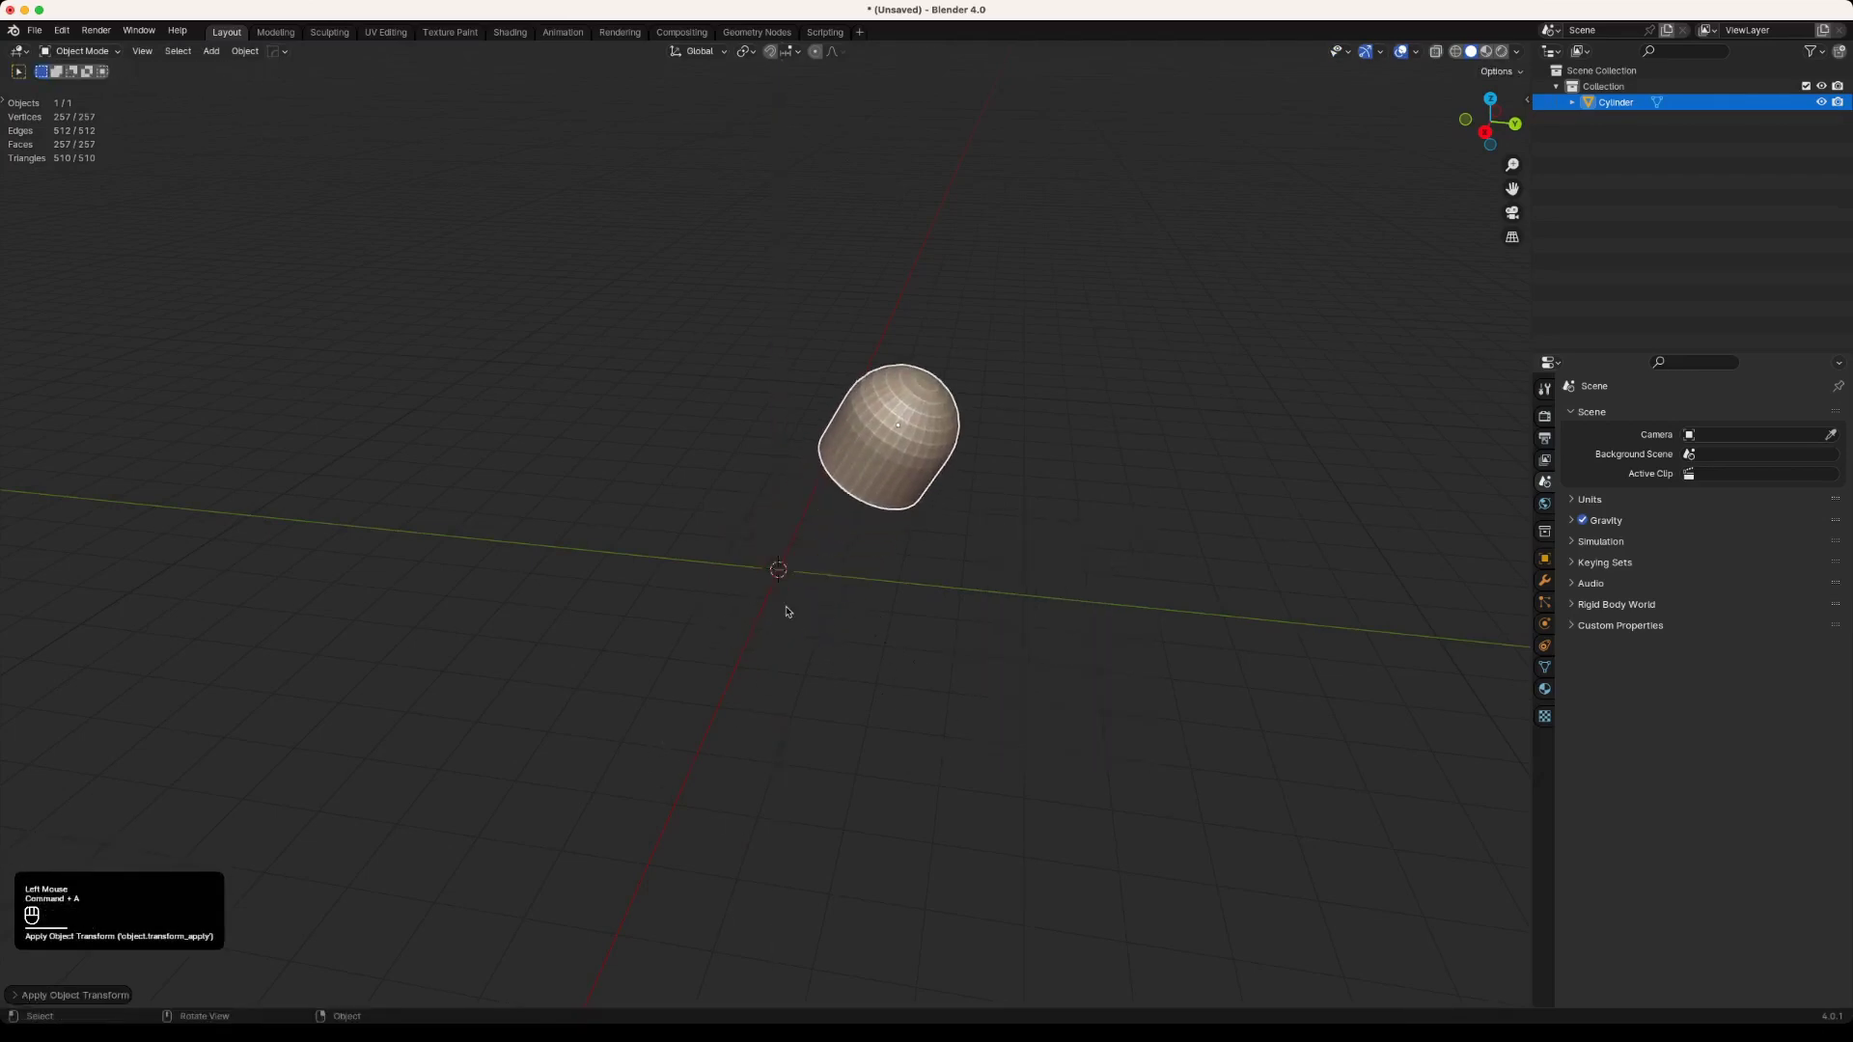
Step: In Edit Mode with vertex selection, select the single vertex at the dome's tip
key("Tab")
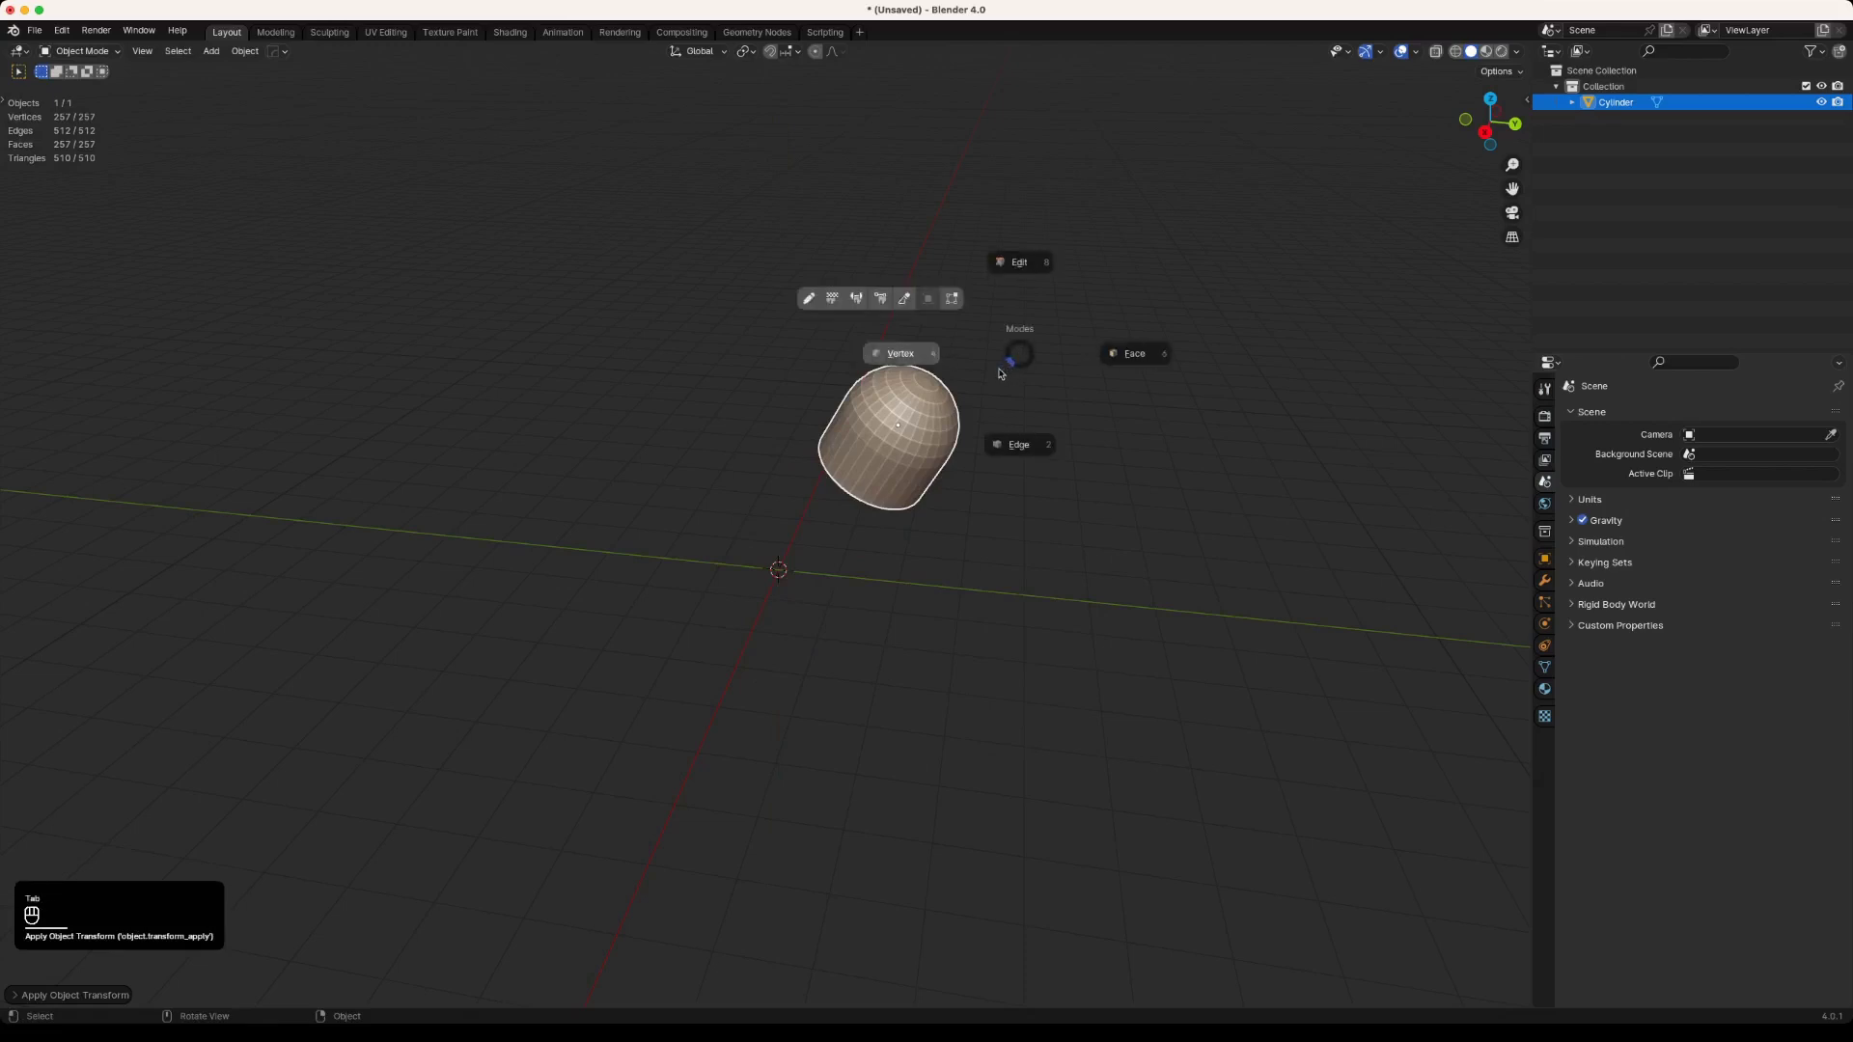
scroll(1026, 277, "up", 4)
middle_click_drag(1053, 266, 829, 508, "shift")
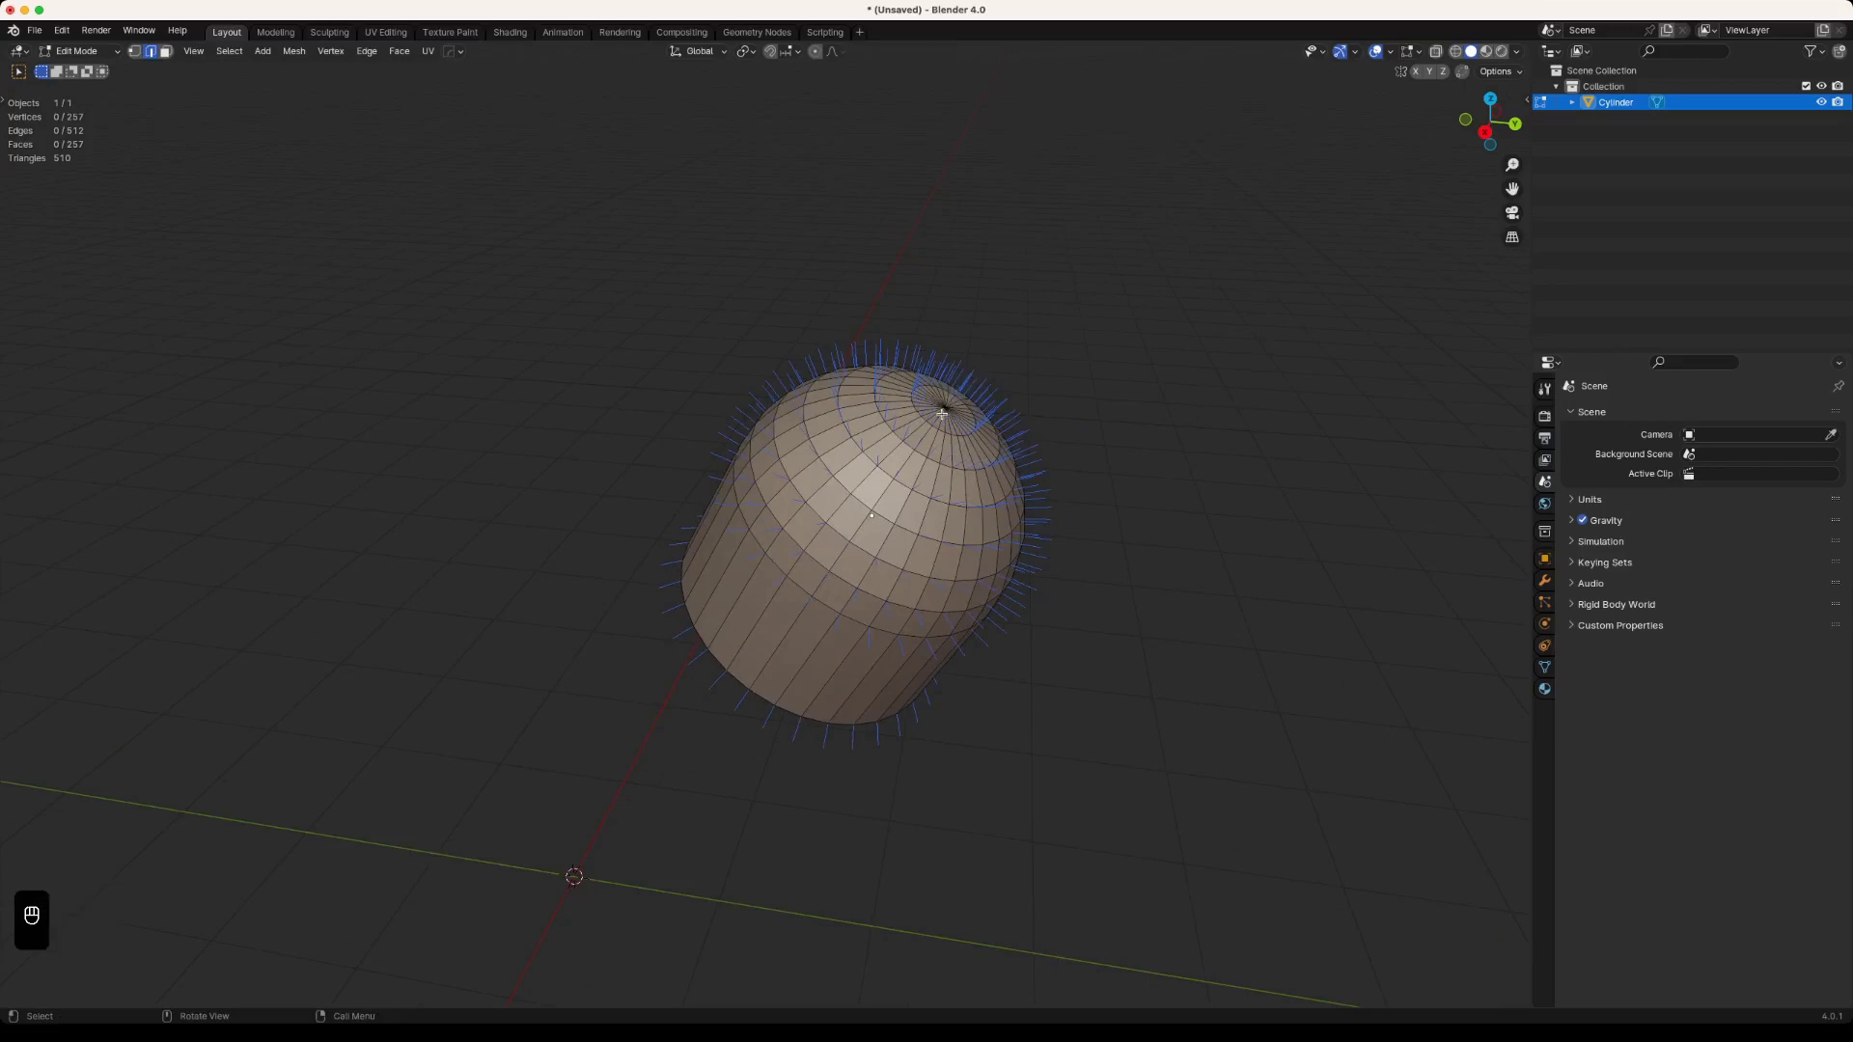
key("1")
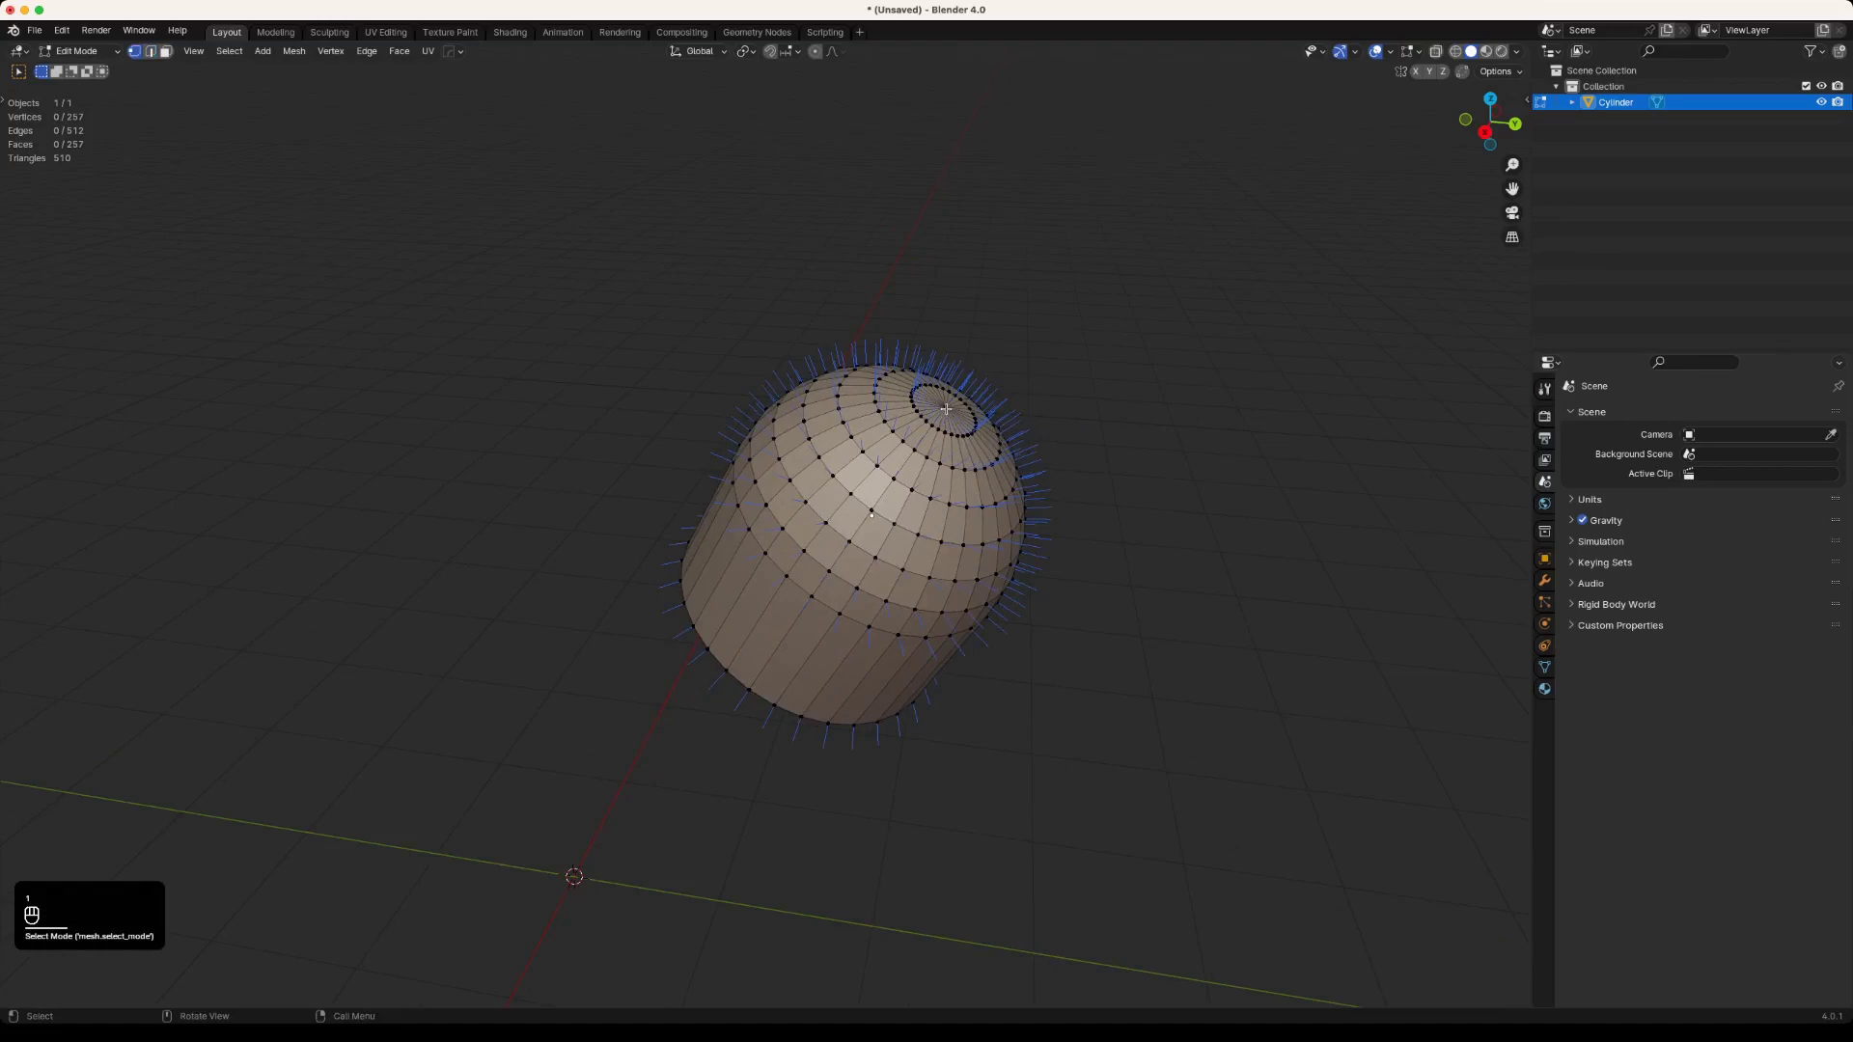
left_click(945, 408)
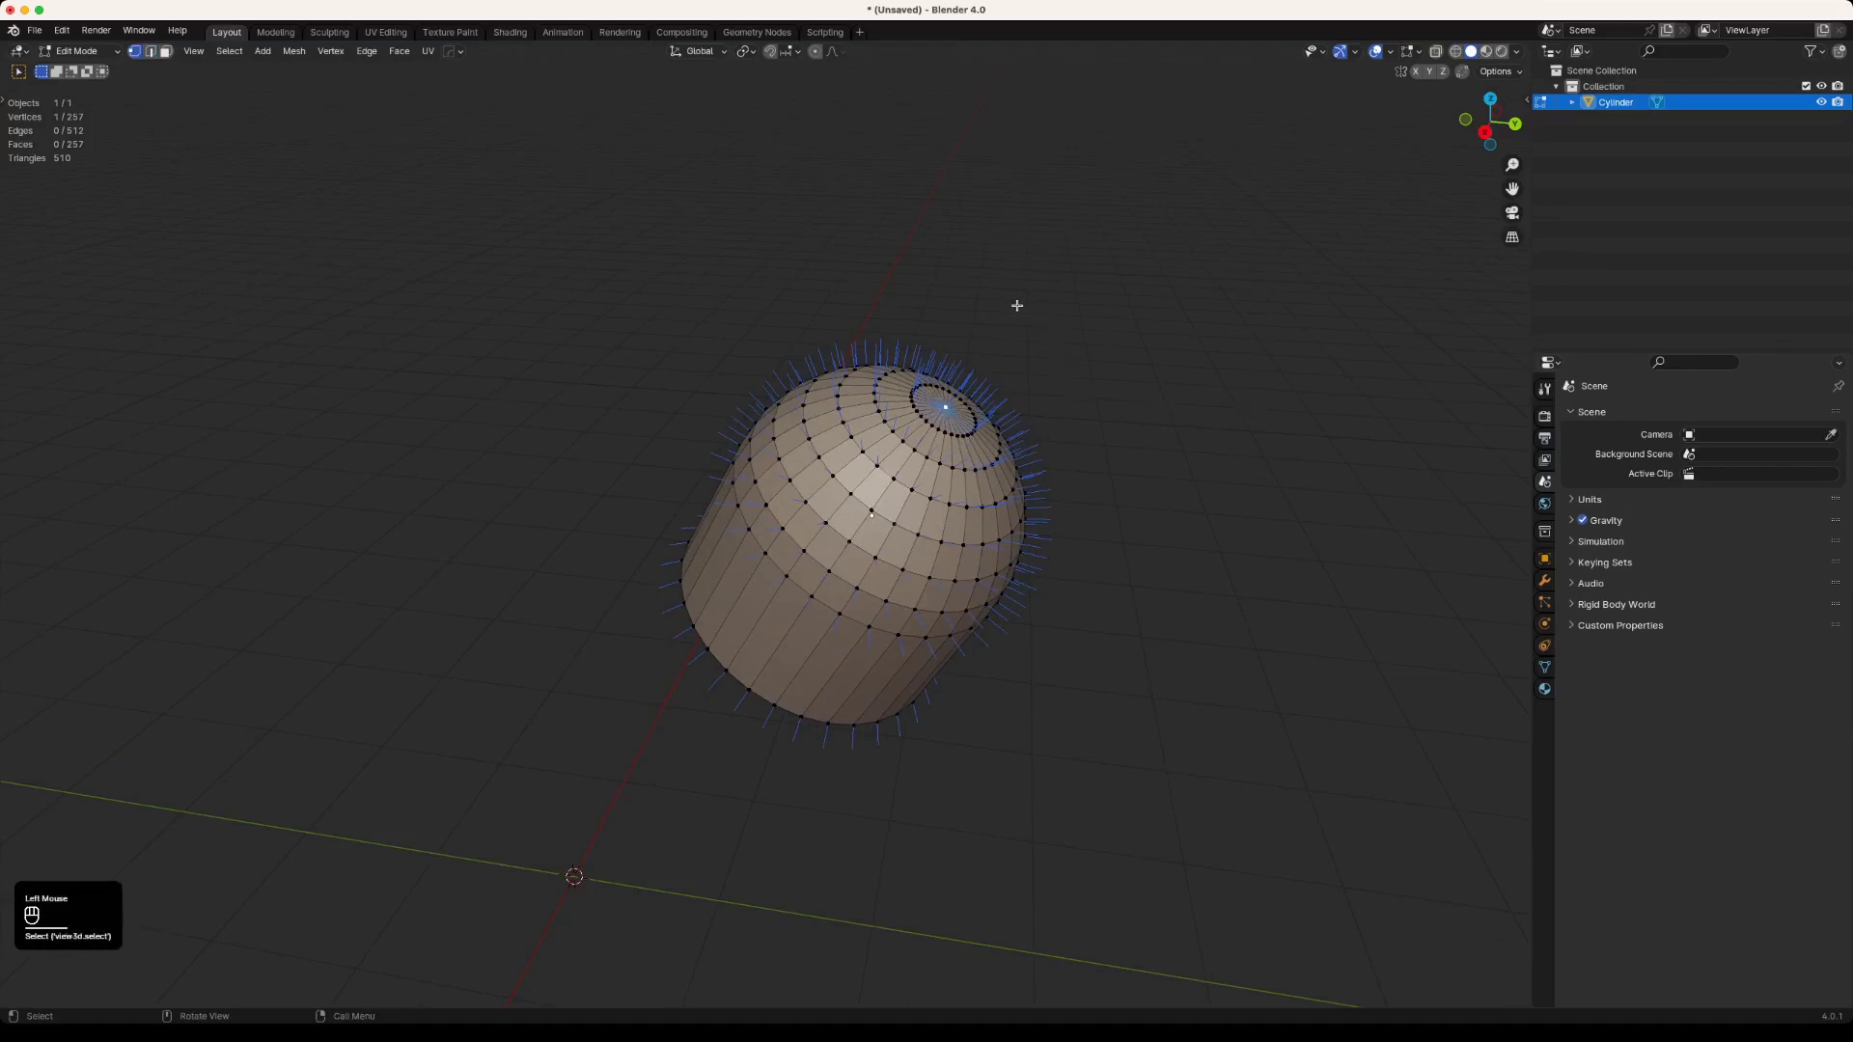
Step: Create a custom transform orientation from the selected tip vertex and name it "Cylinder Orig. Orient"
left_click(711, 56)
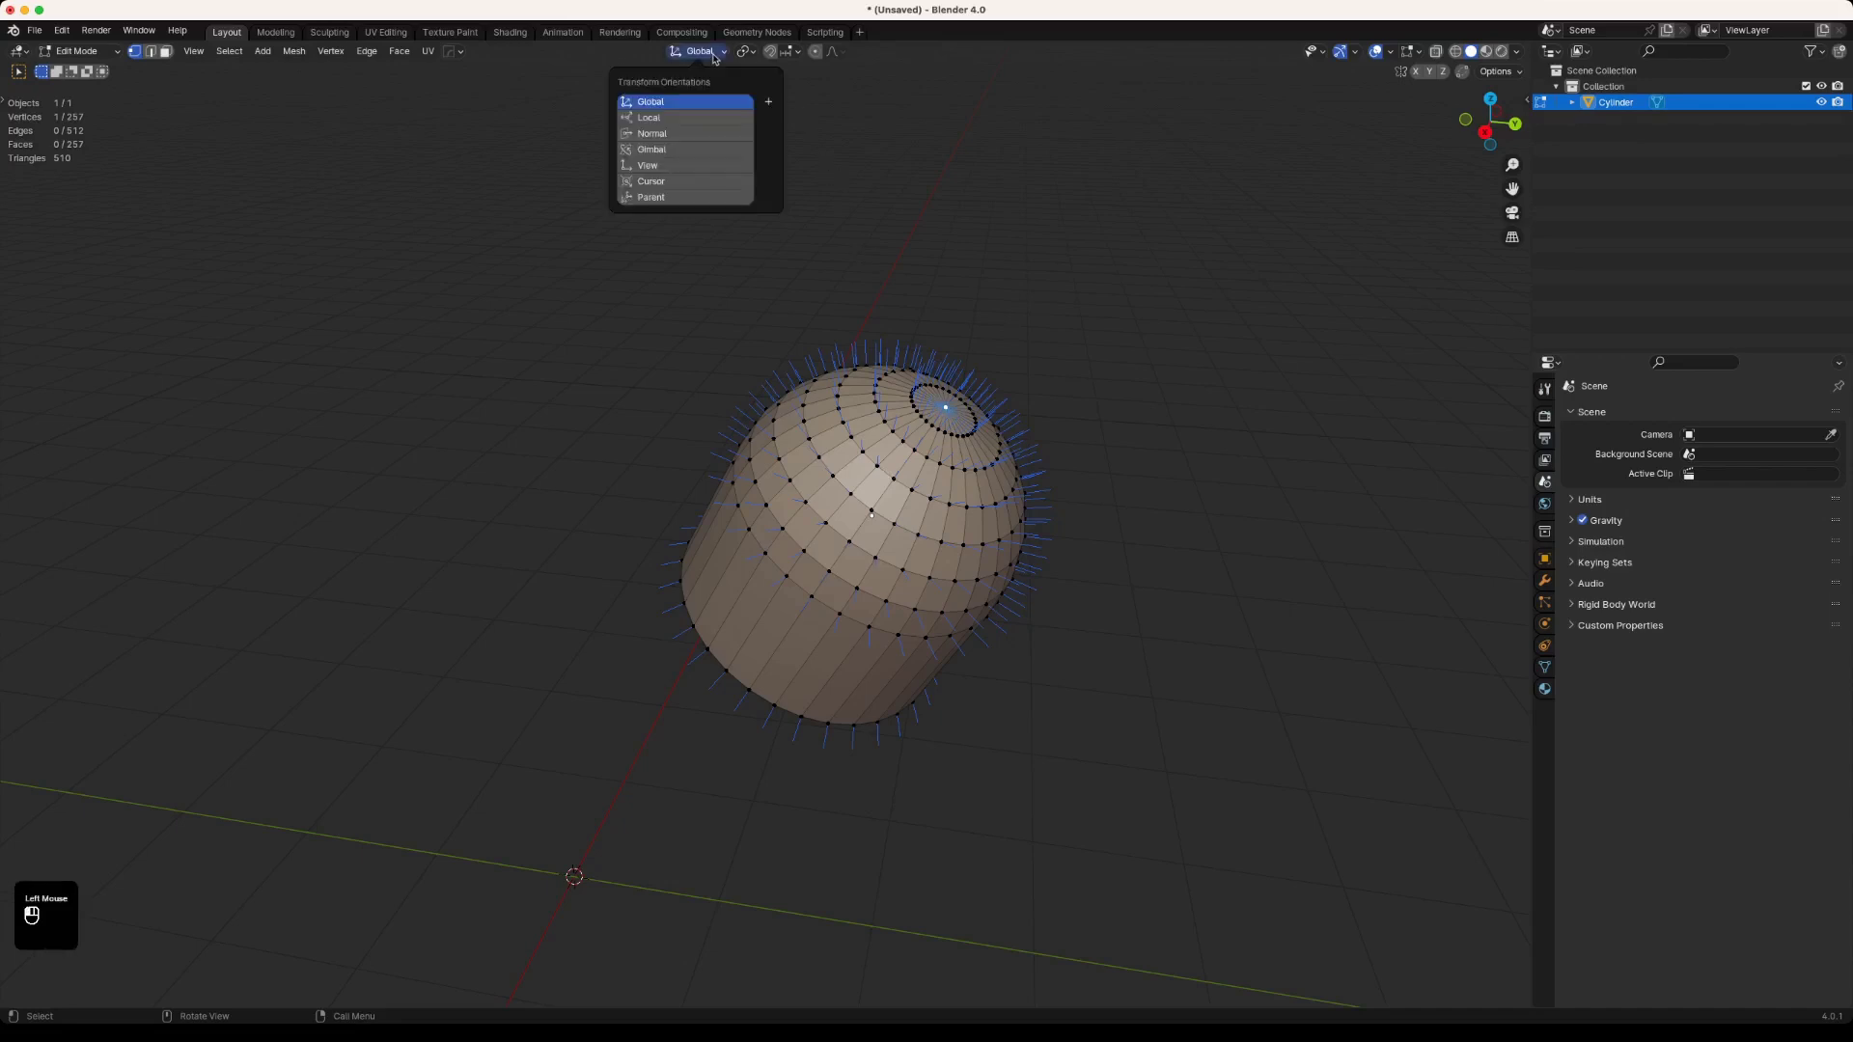
left_click(770, 104)
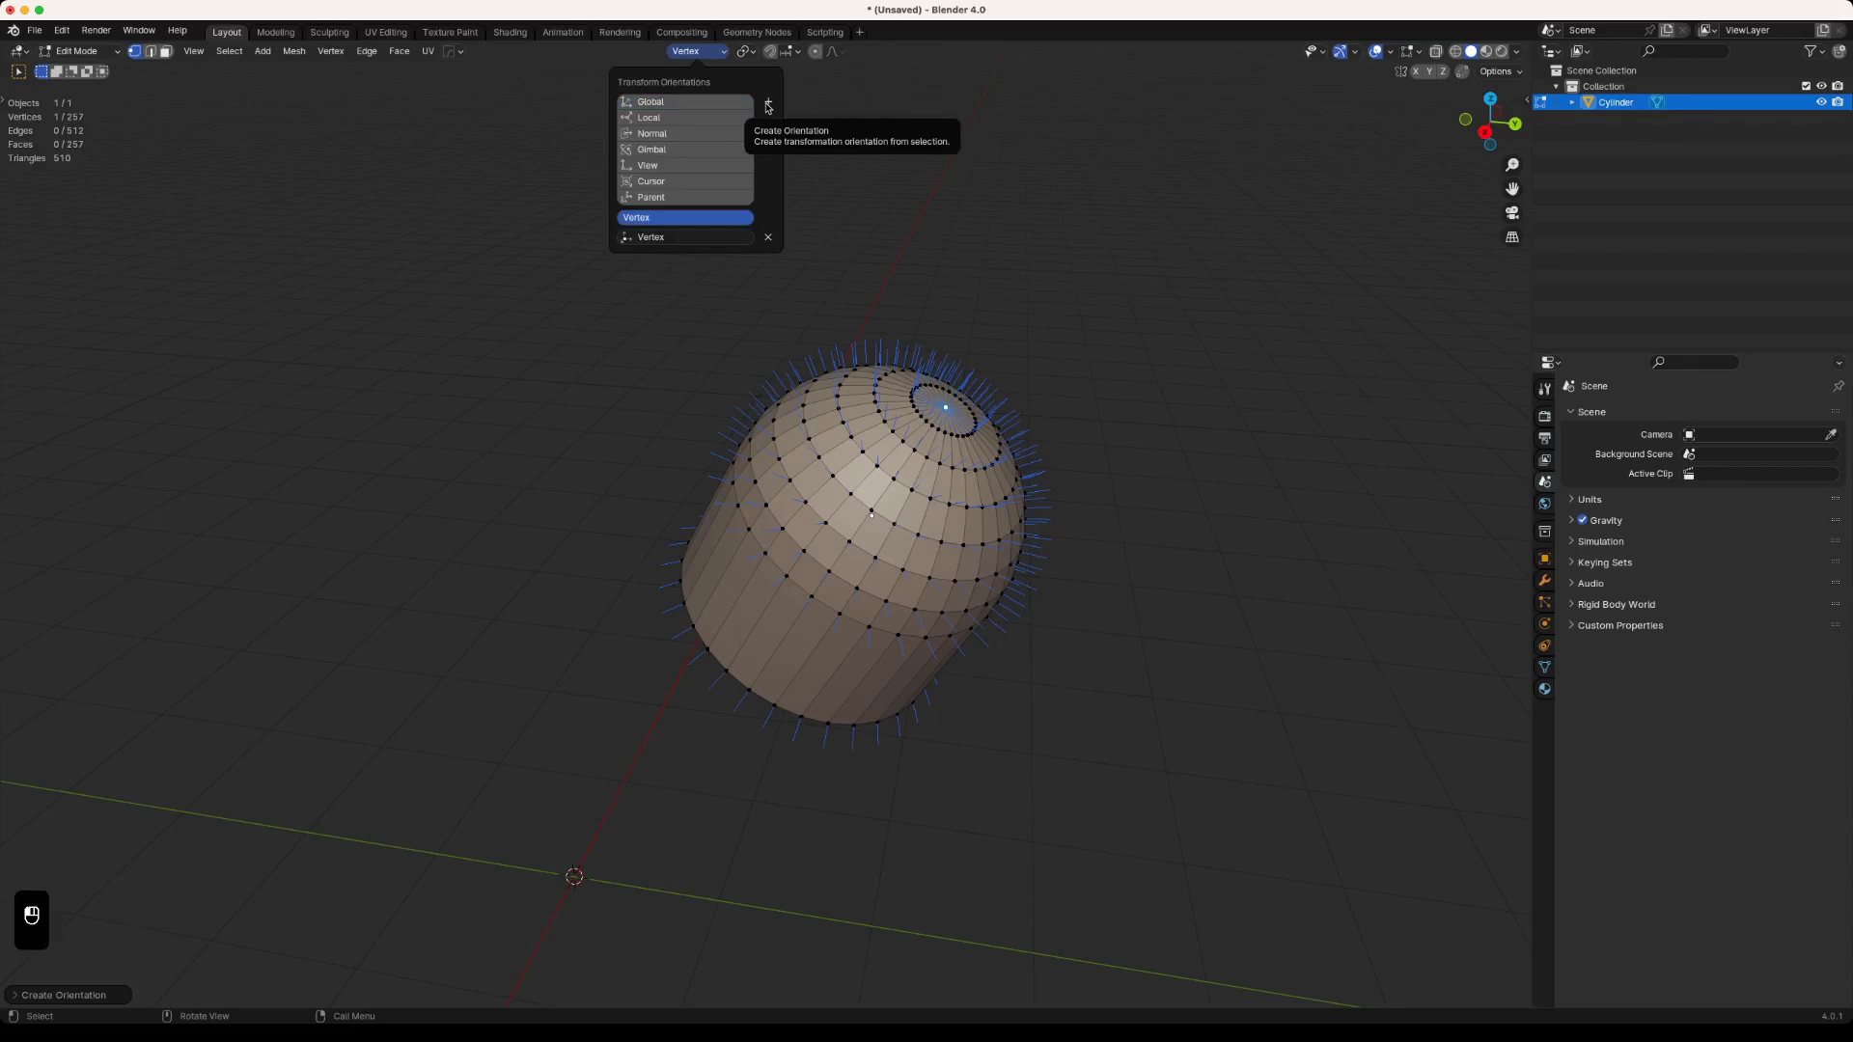
left_click(681, 238)
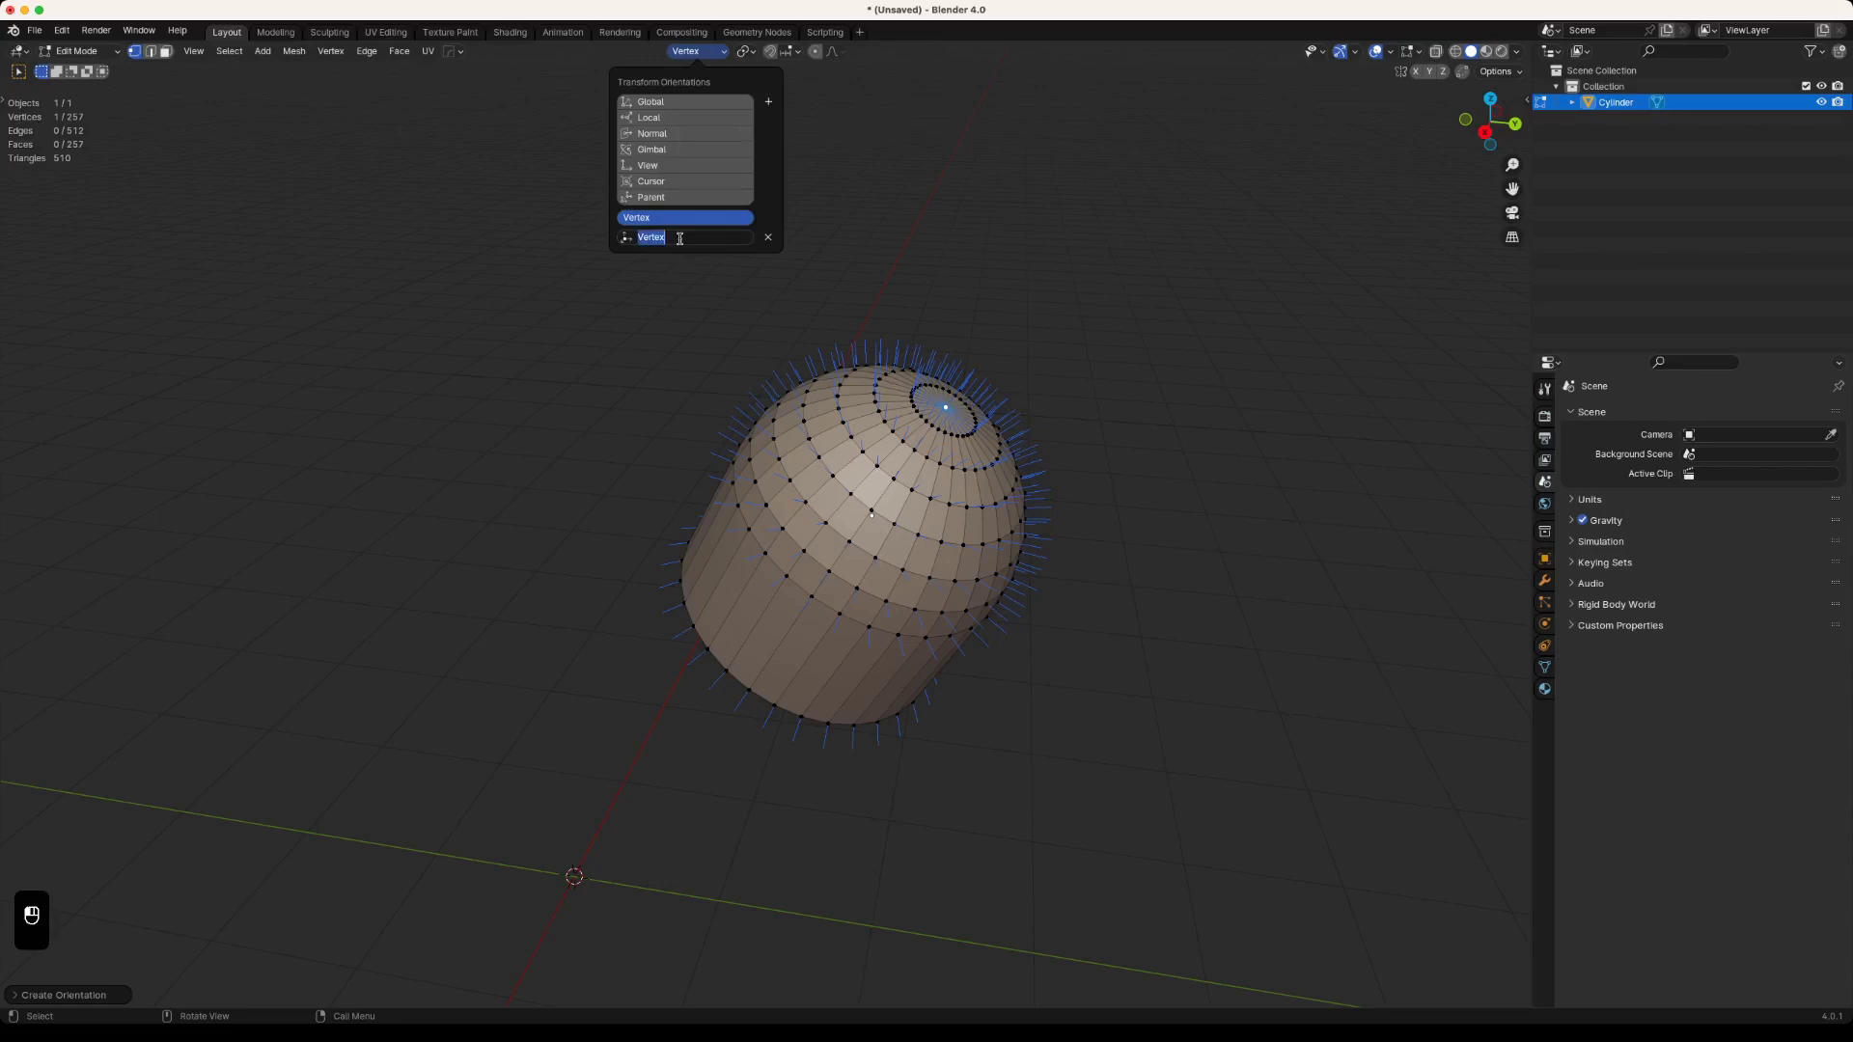
type("Cylinder Ctrl.")
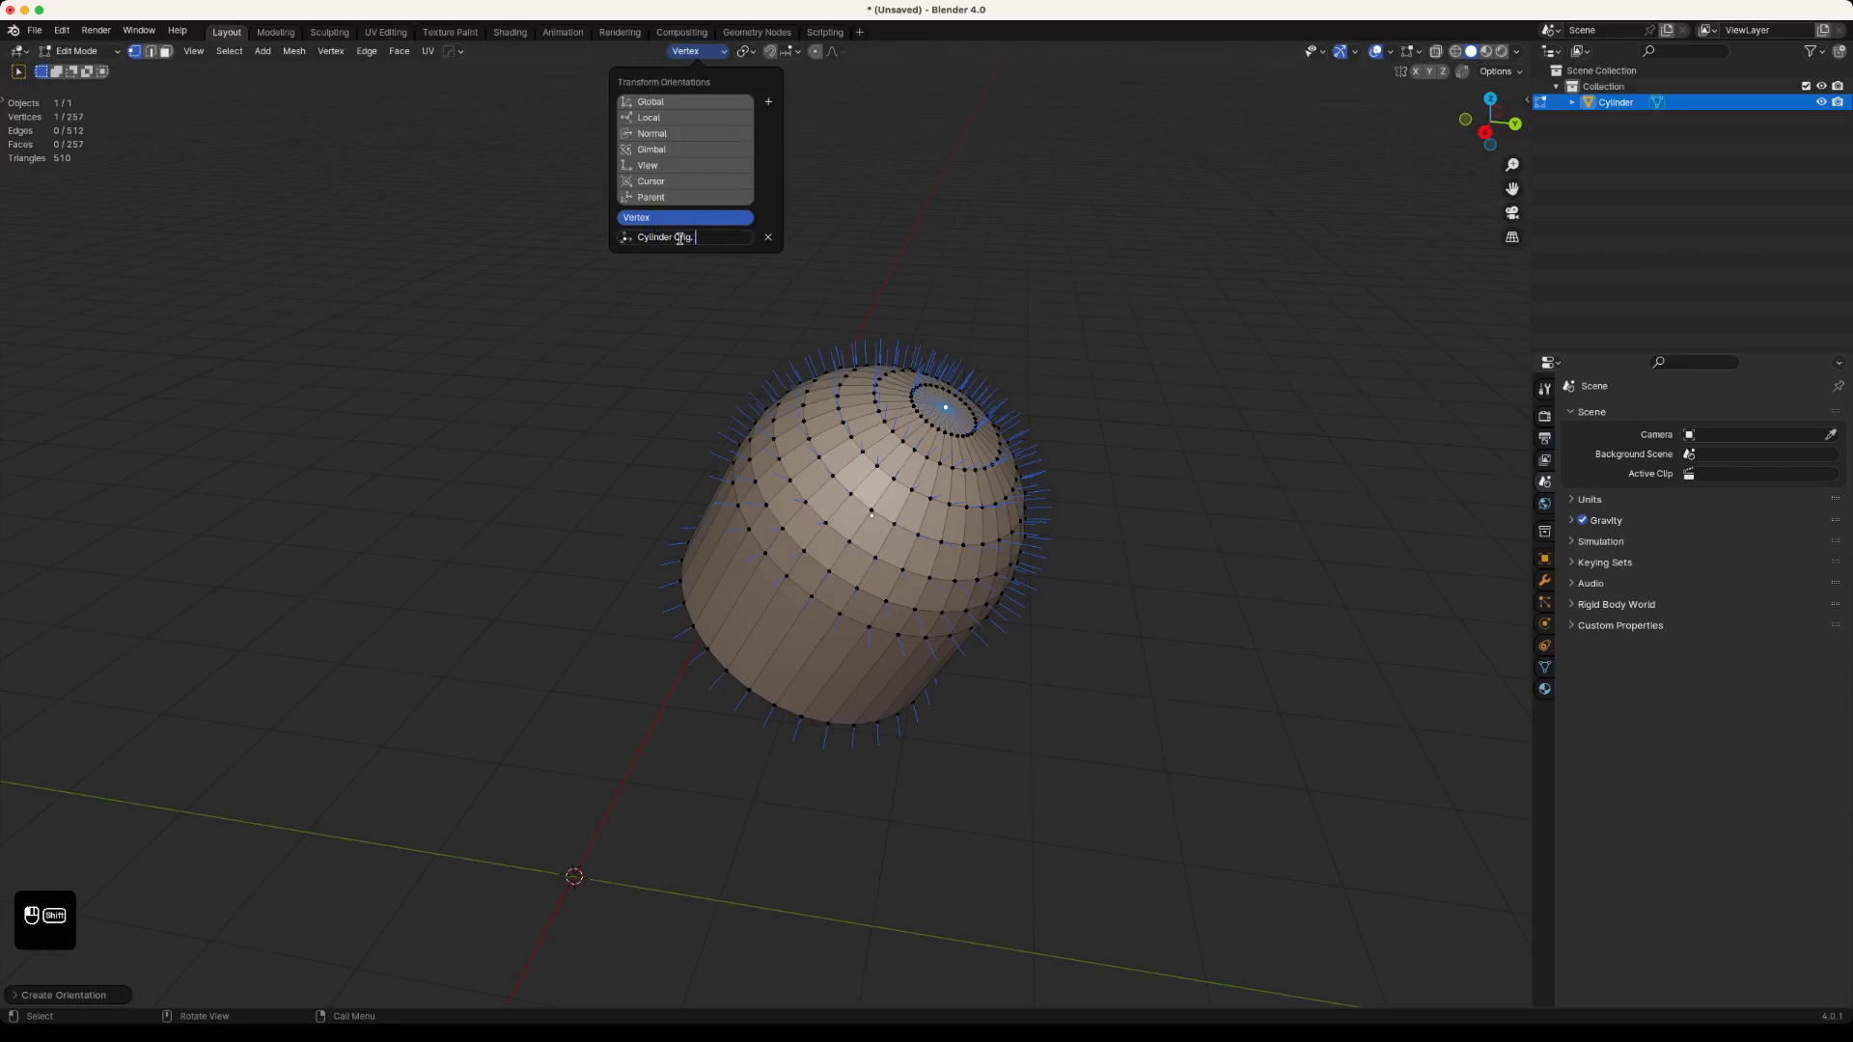
type(" Orient")
key("Return")
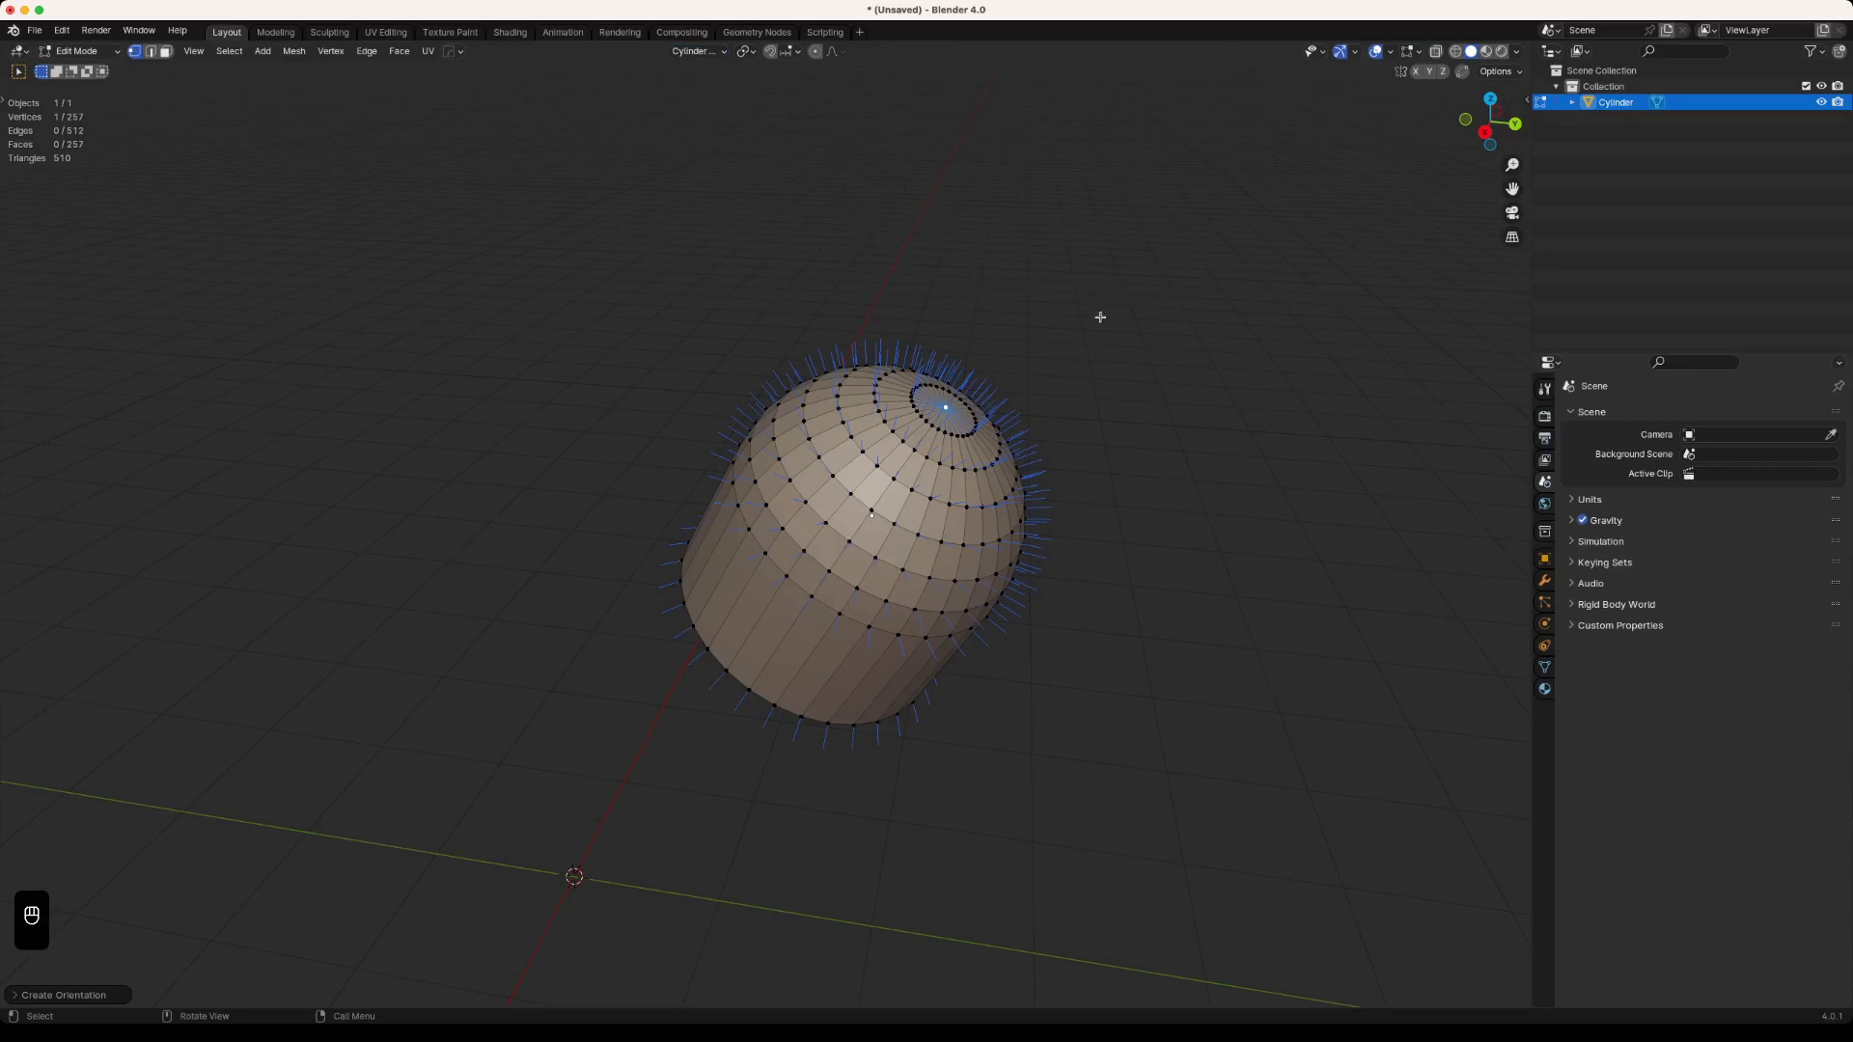
Step: Return to Object Mode and move the domed cylinder upward along the Z axis of the Cylinder Orig. Orient orientation
key("Tab")
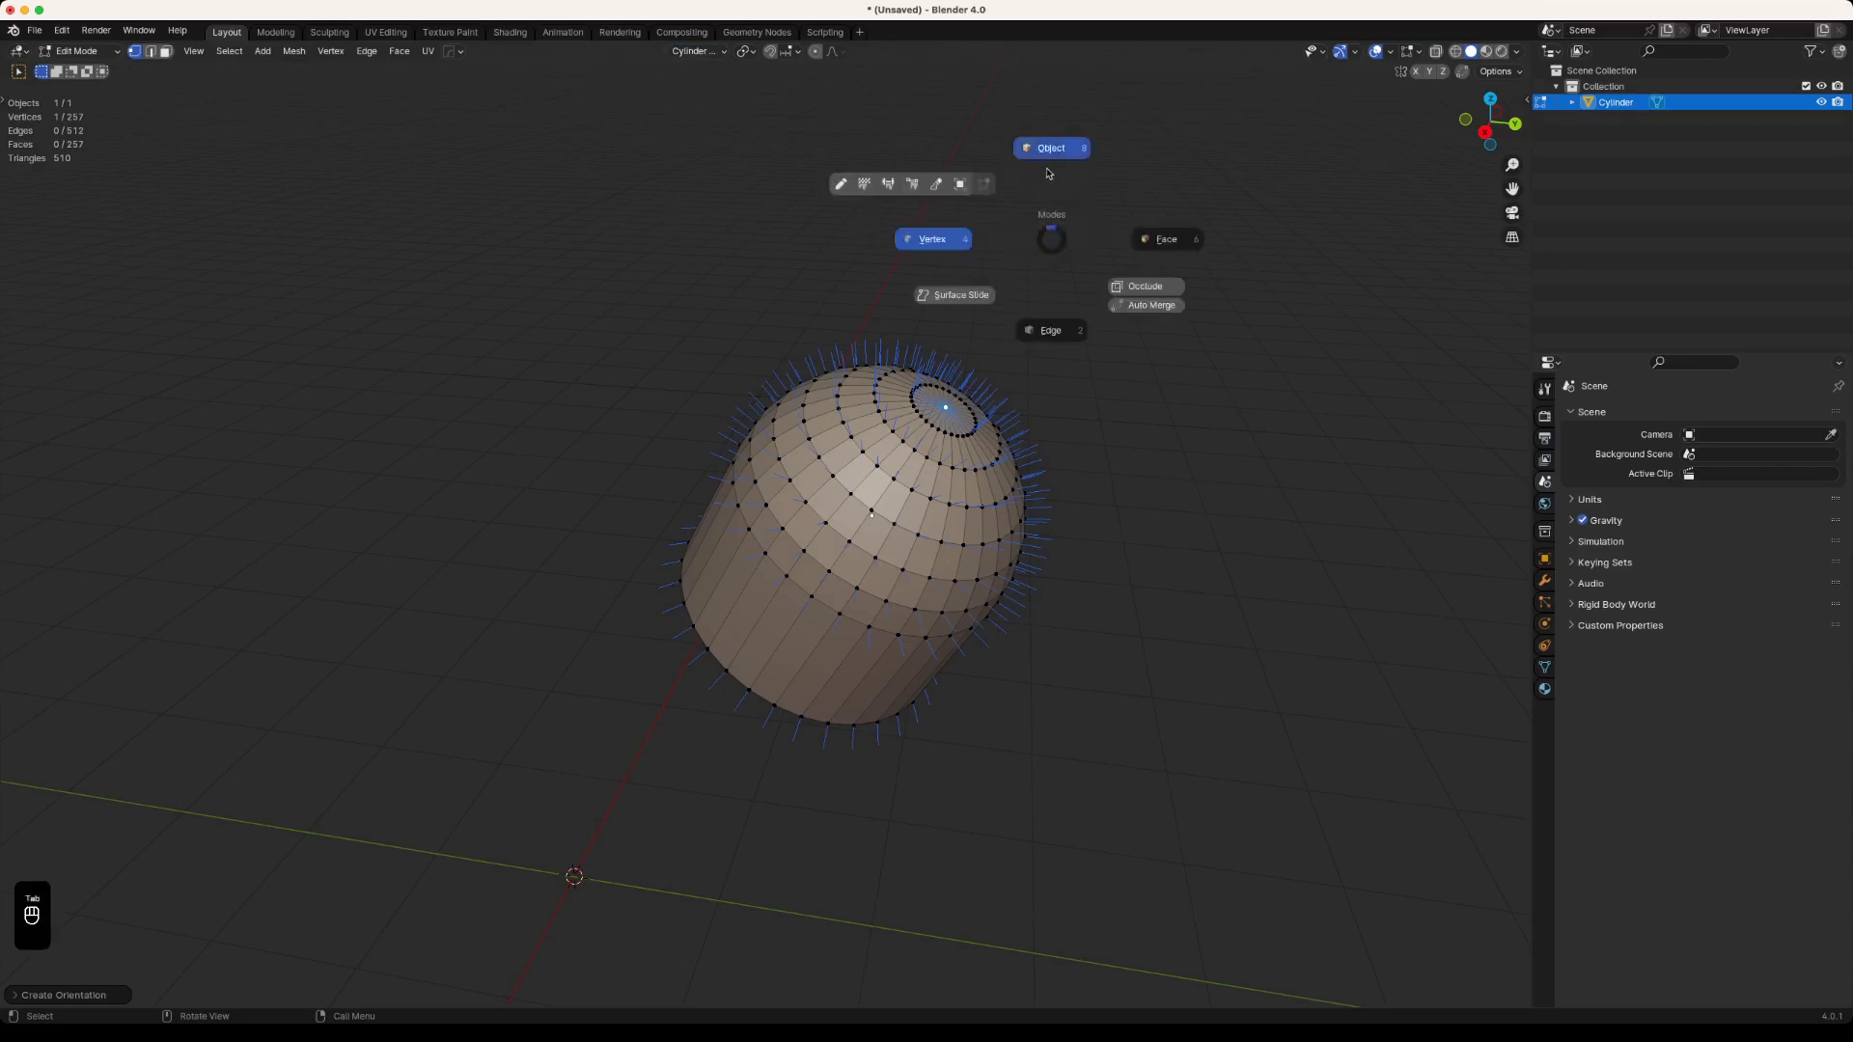
scroll(1002, 288, "down", 3)
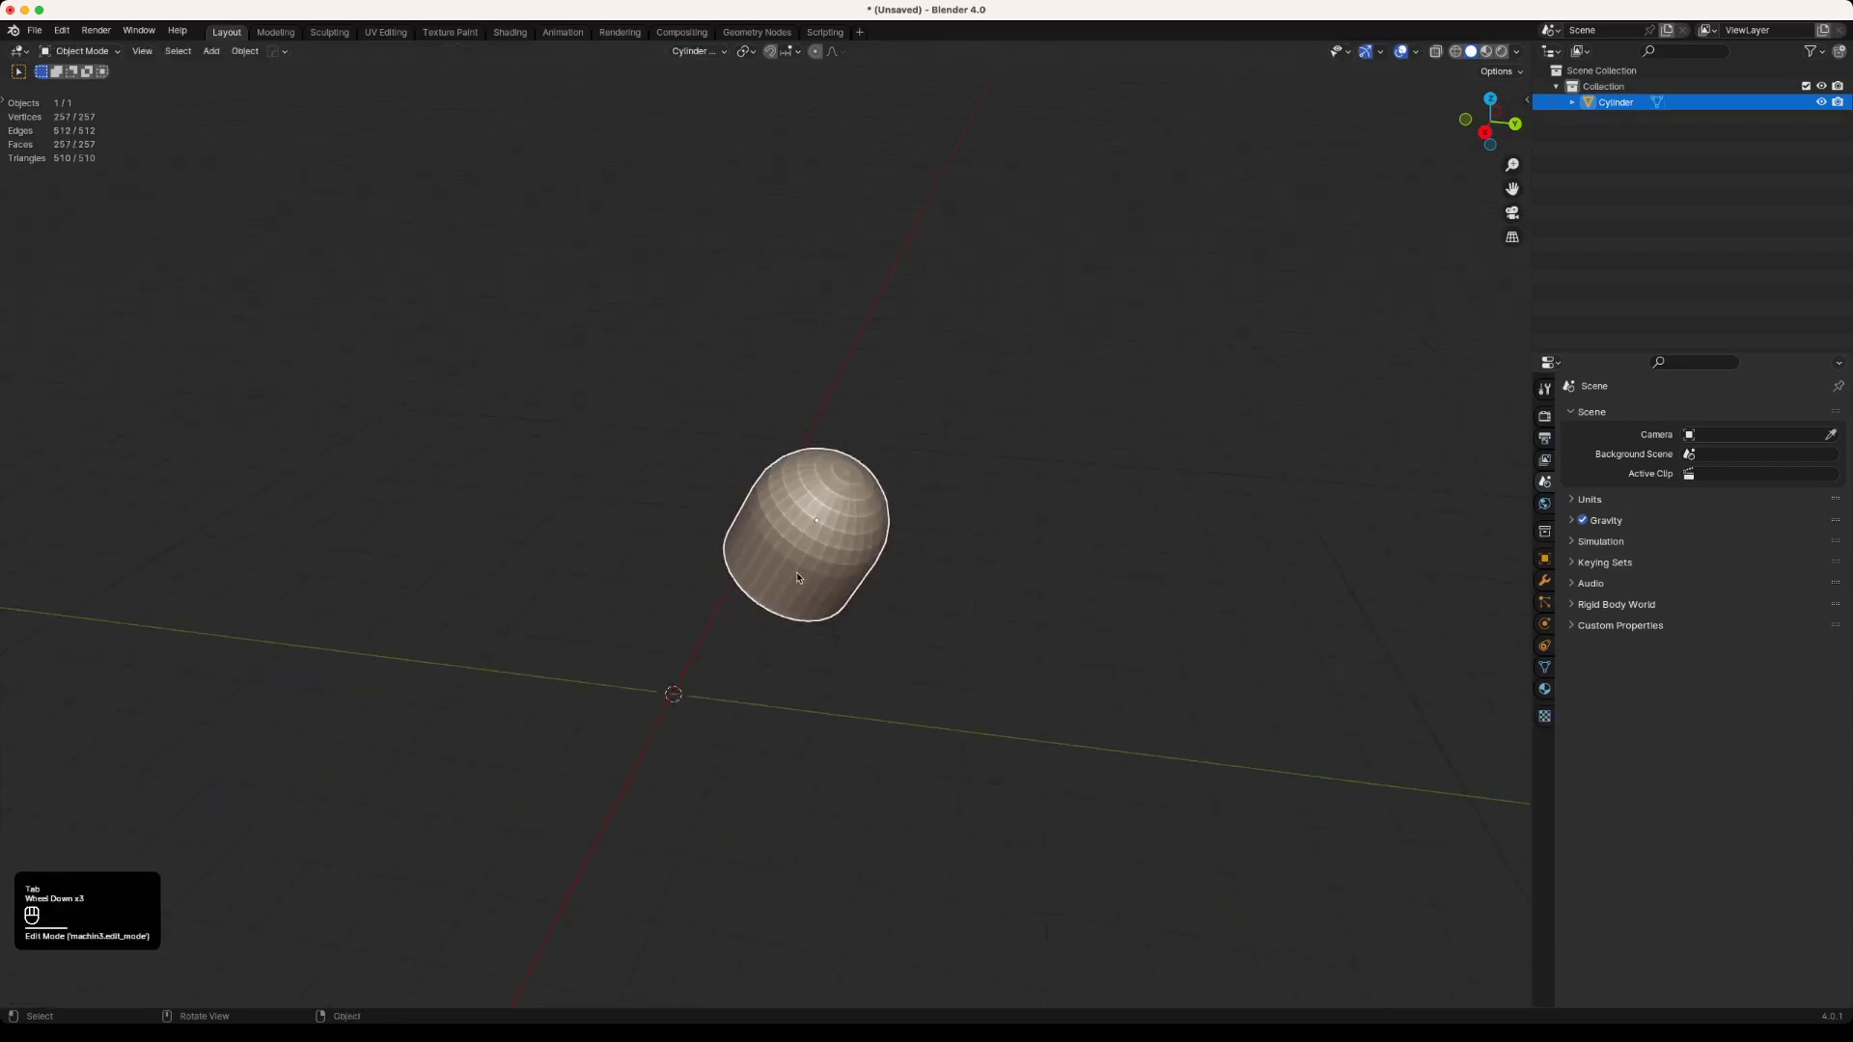
left_click(1106, 425)
key("g")
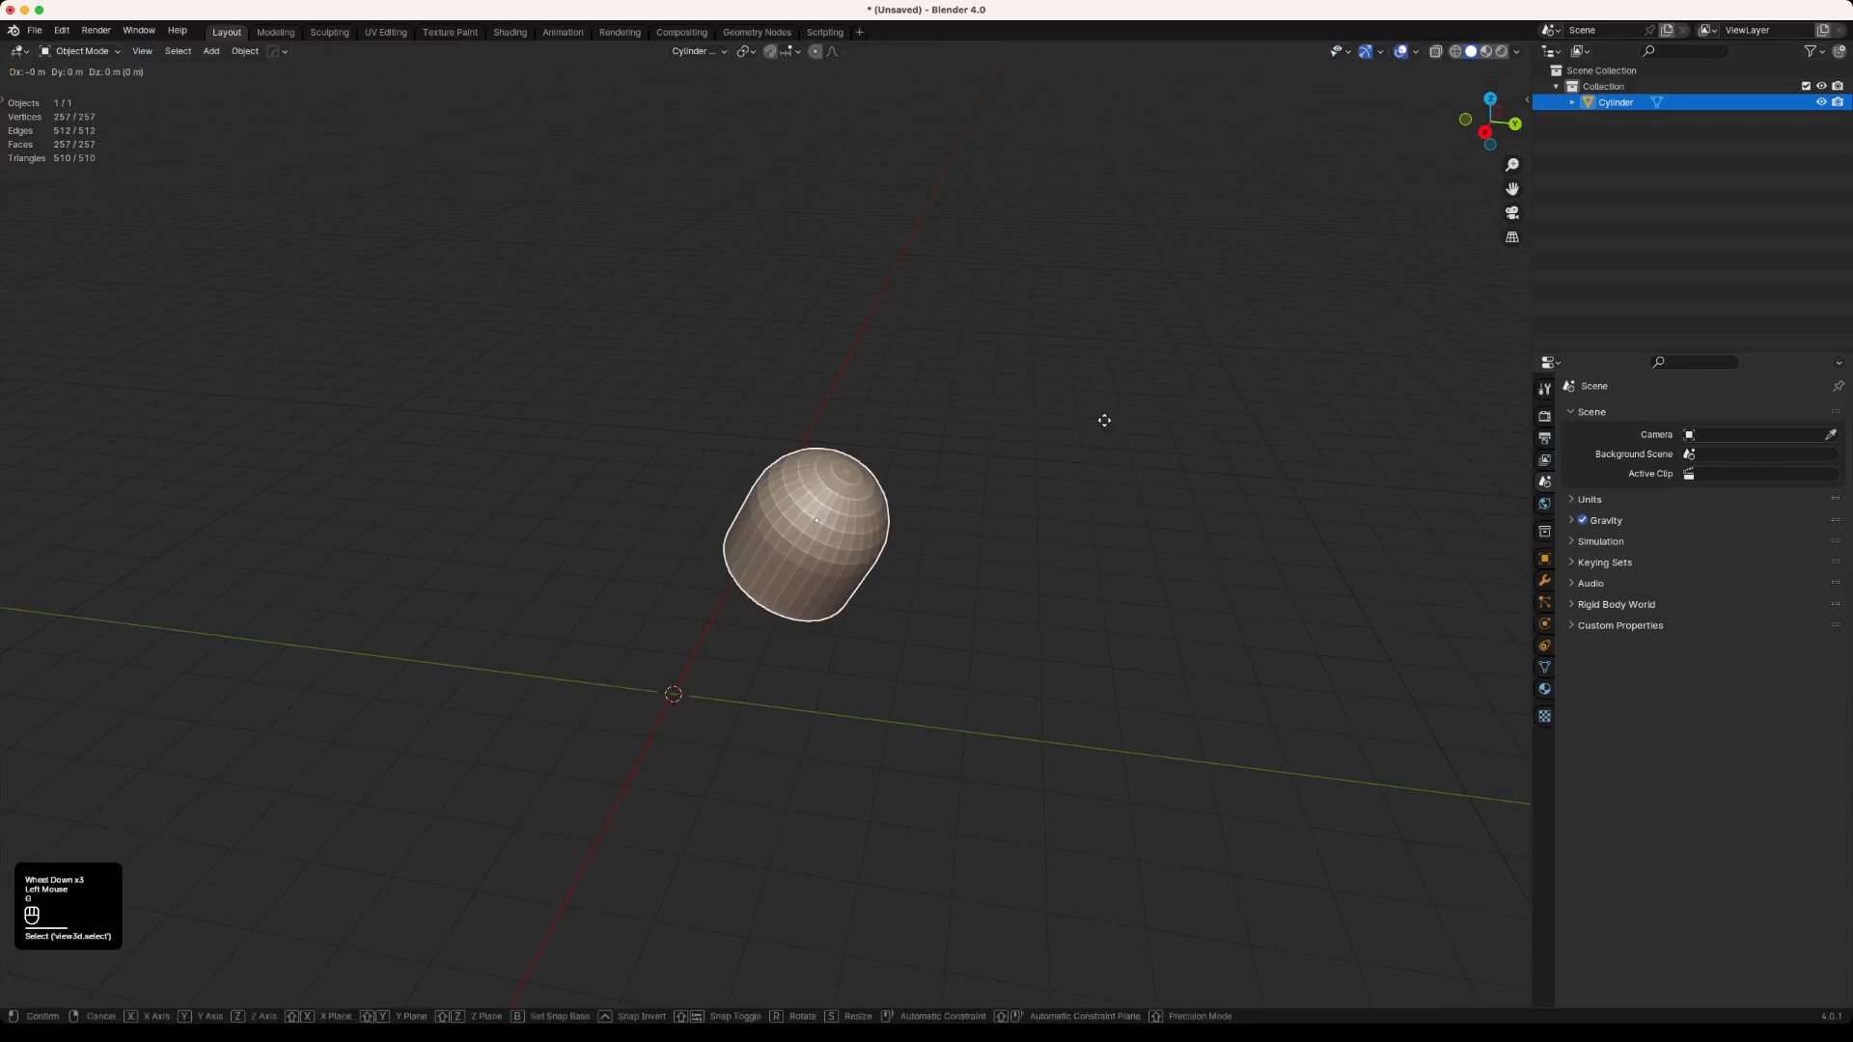
key("z")
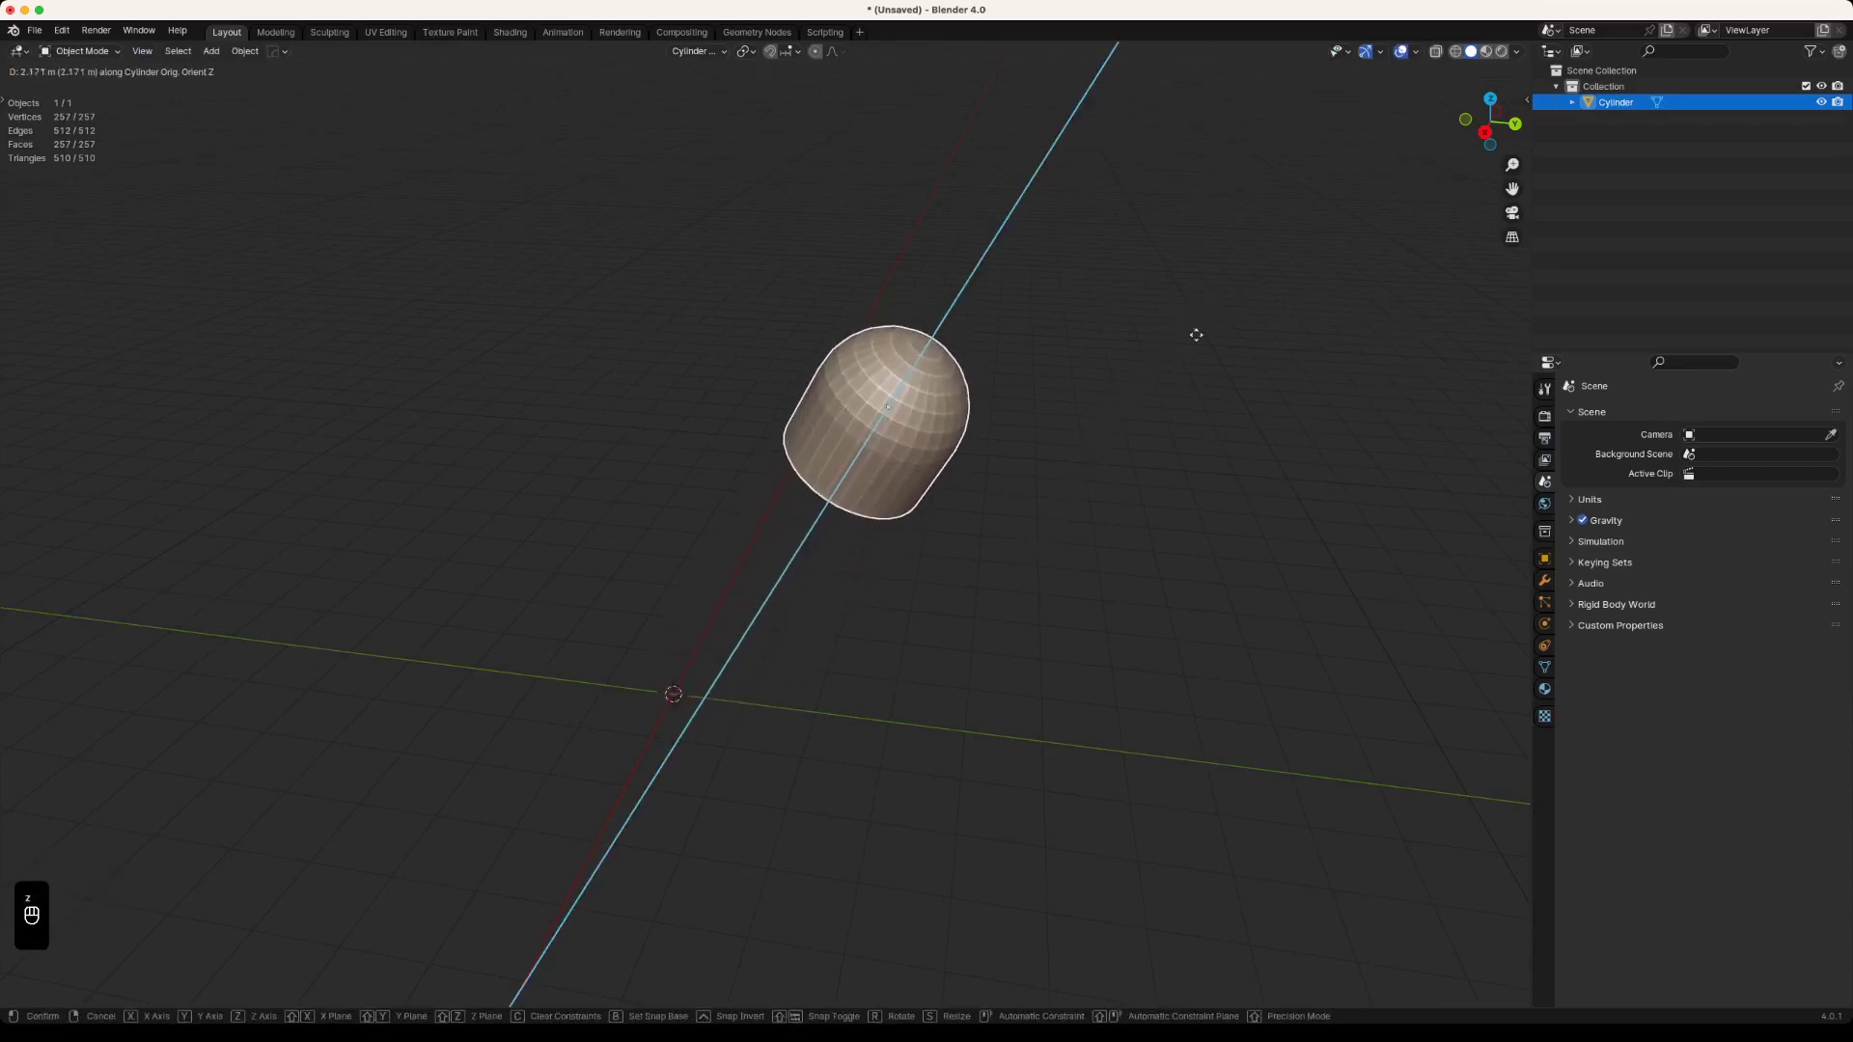
left_click(1139, 365)
Step: Move the domed cylinder once more along the Z axis of the Cylinder Orig. Orient orientation
mouse_move(1015, 568)
middle_mouse_down()
mouse_move(1129, 525)
mouse_move(1009, 527)
mouse_move(981, 558)
middle_mouse_up()
key("g")
key("z")
left_click(1094, 490)
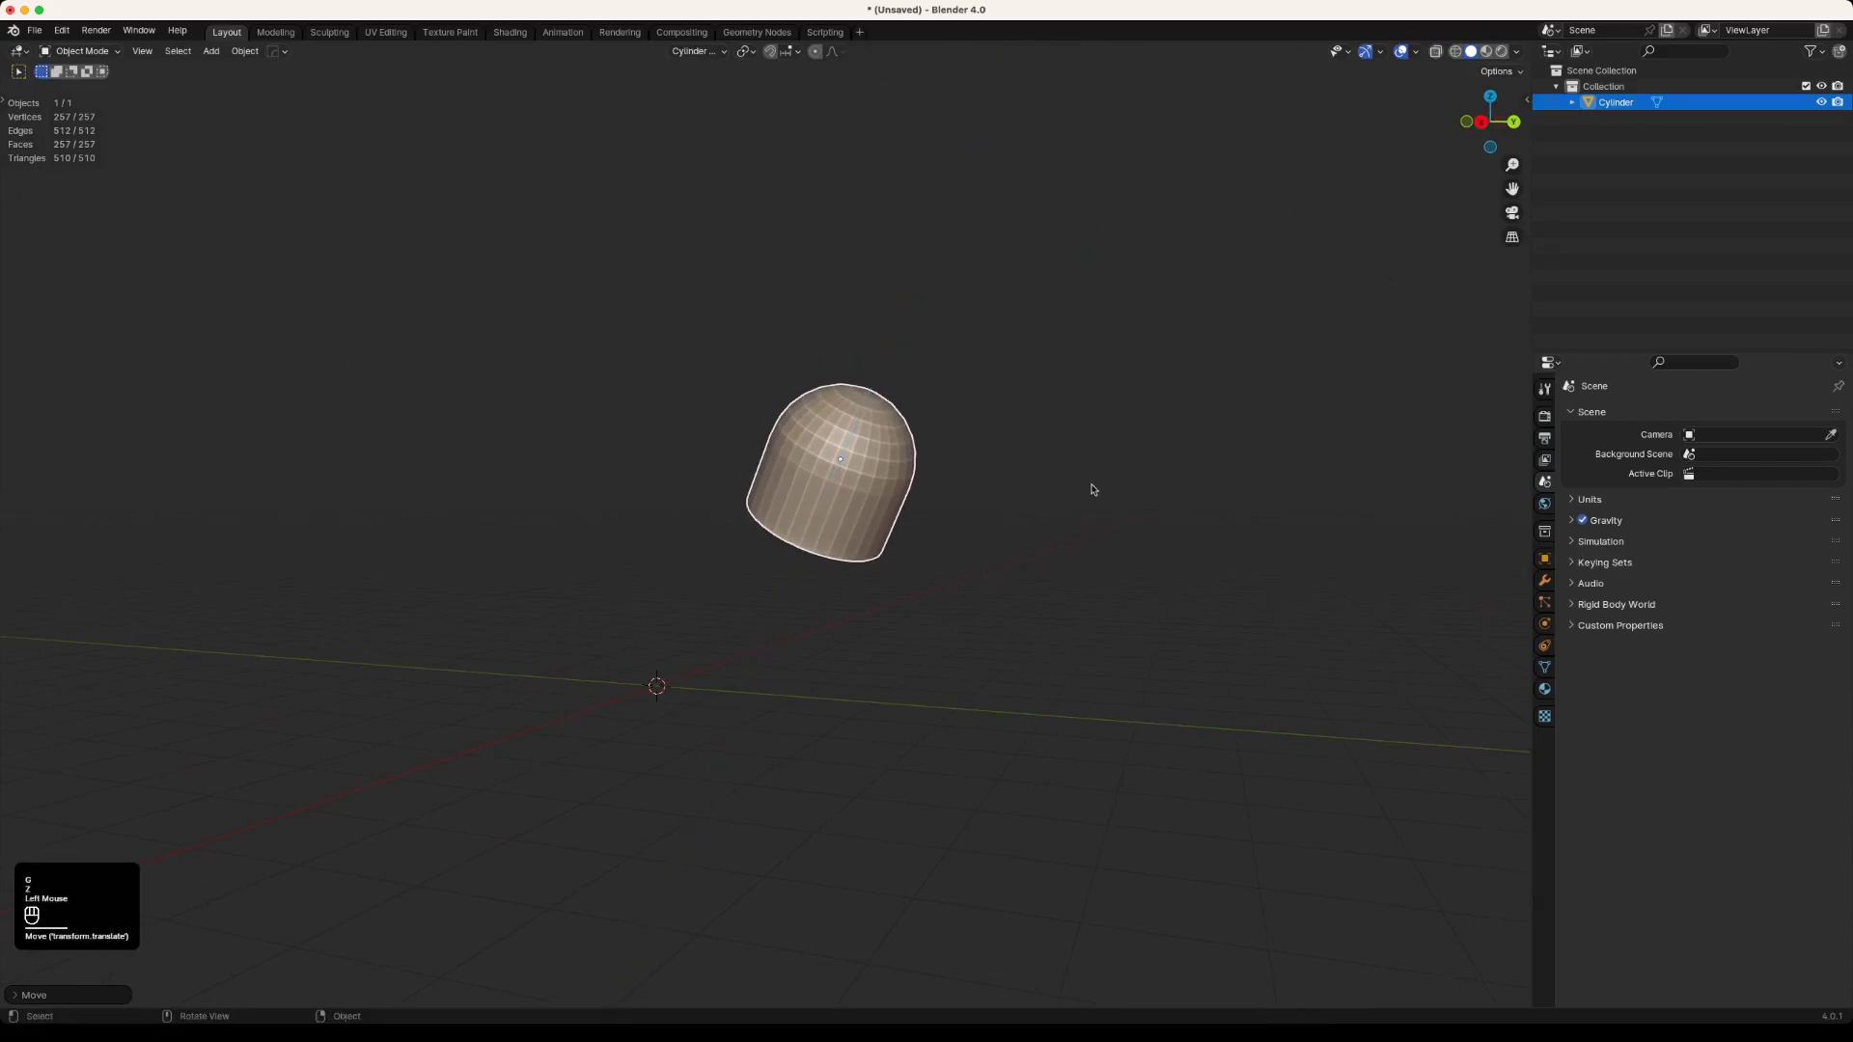
Step: Try moving the domed cylinder along the X and Y axes of the Cylinder Orig. Orient orientation, then cancel the move
middle_click_drag(1094, 489, 1023, 542)
key("g")
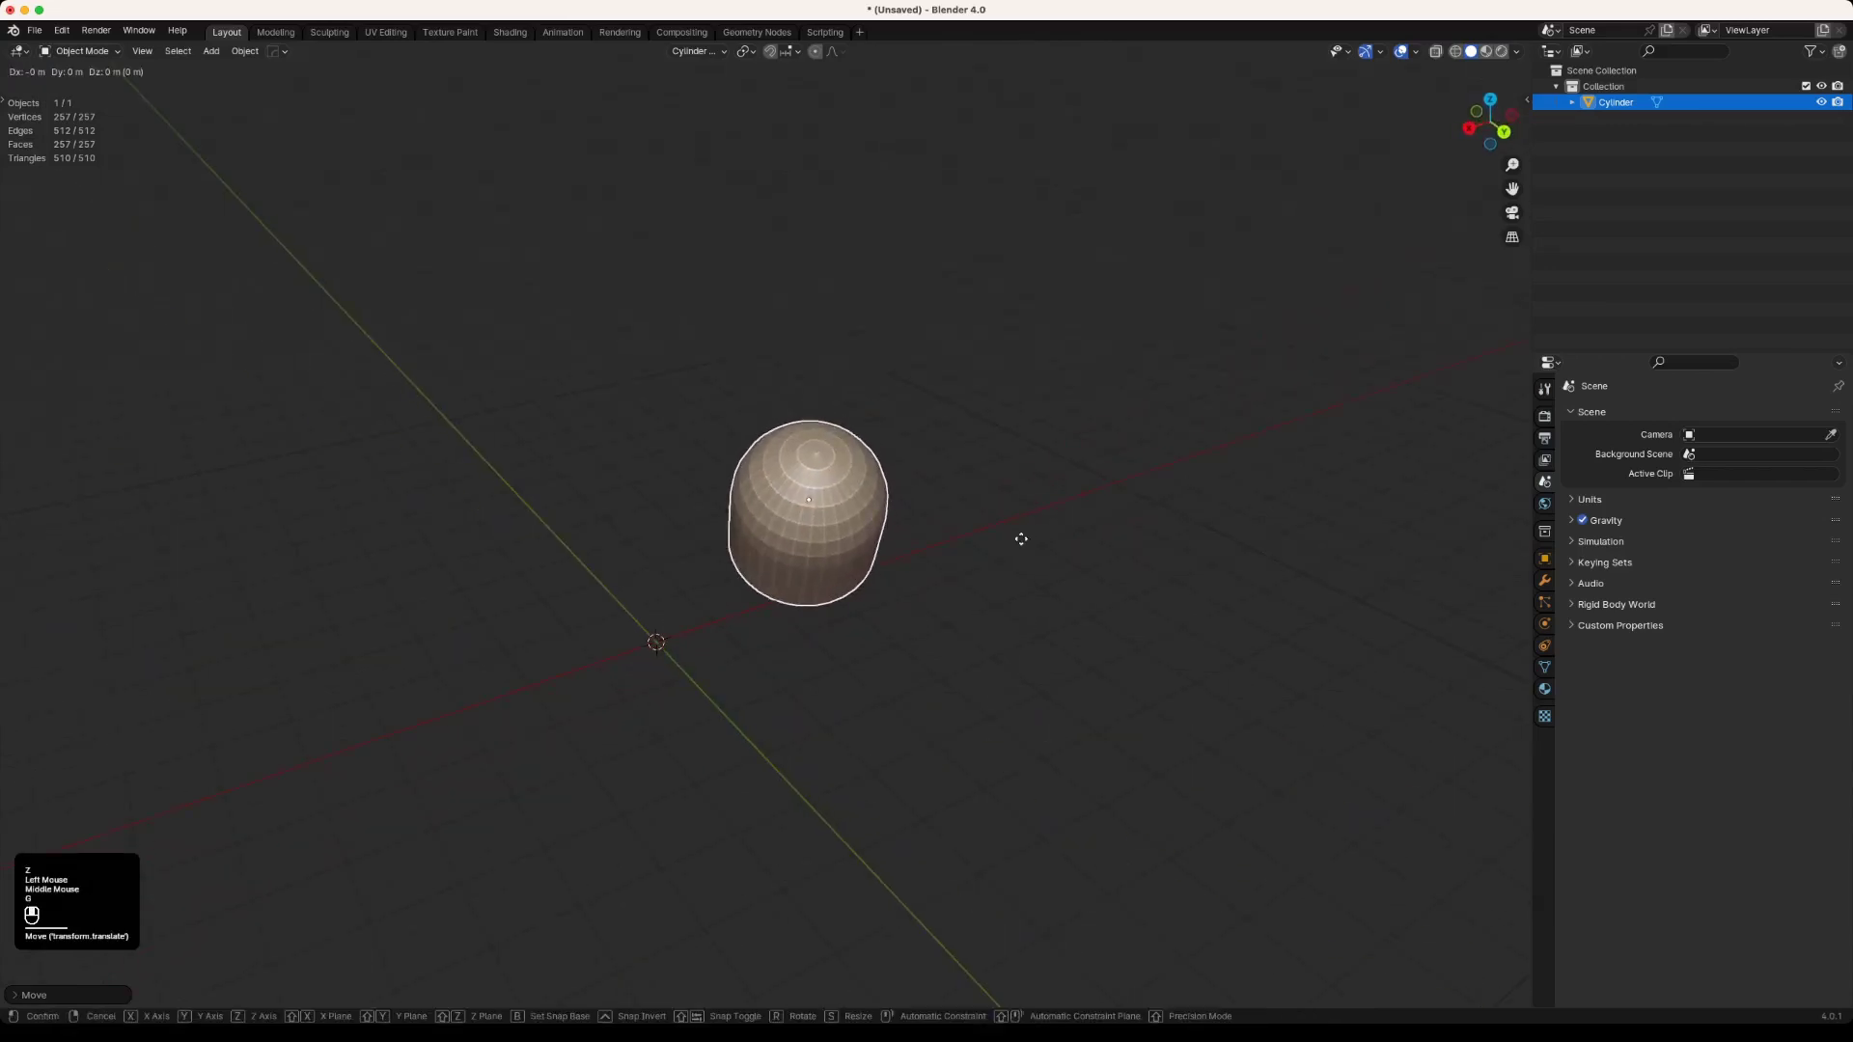
key("x")
key("y")
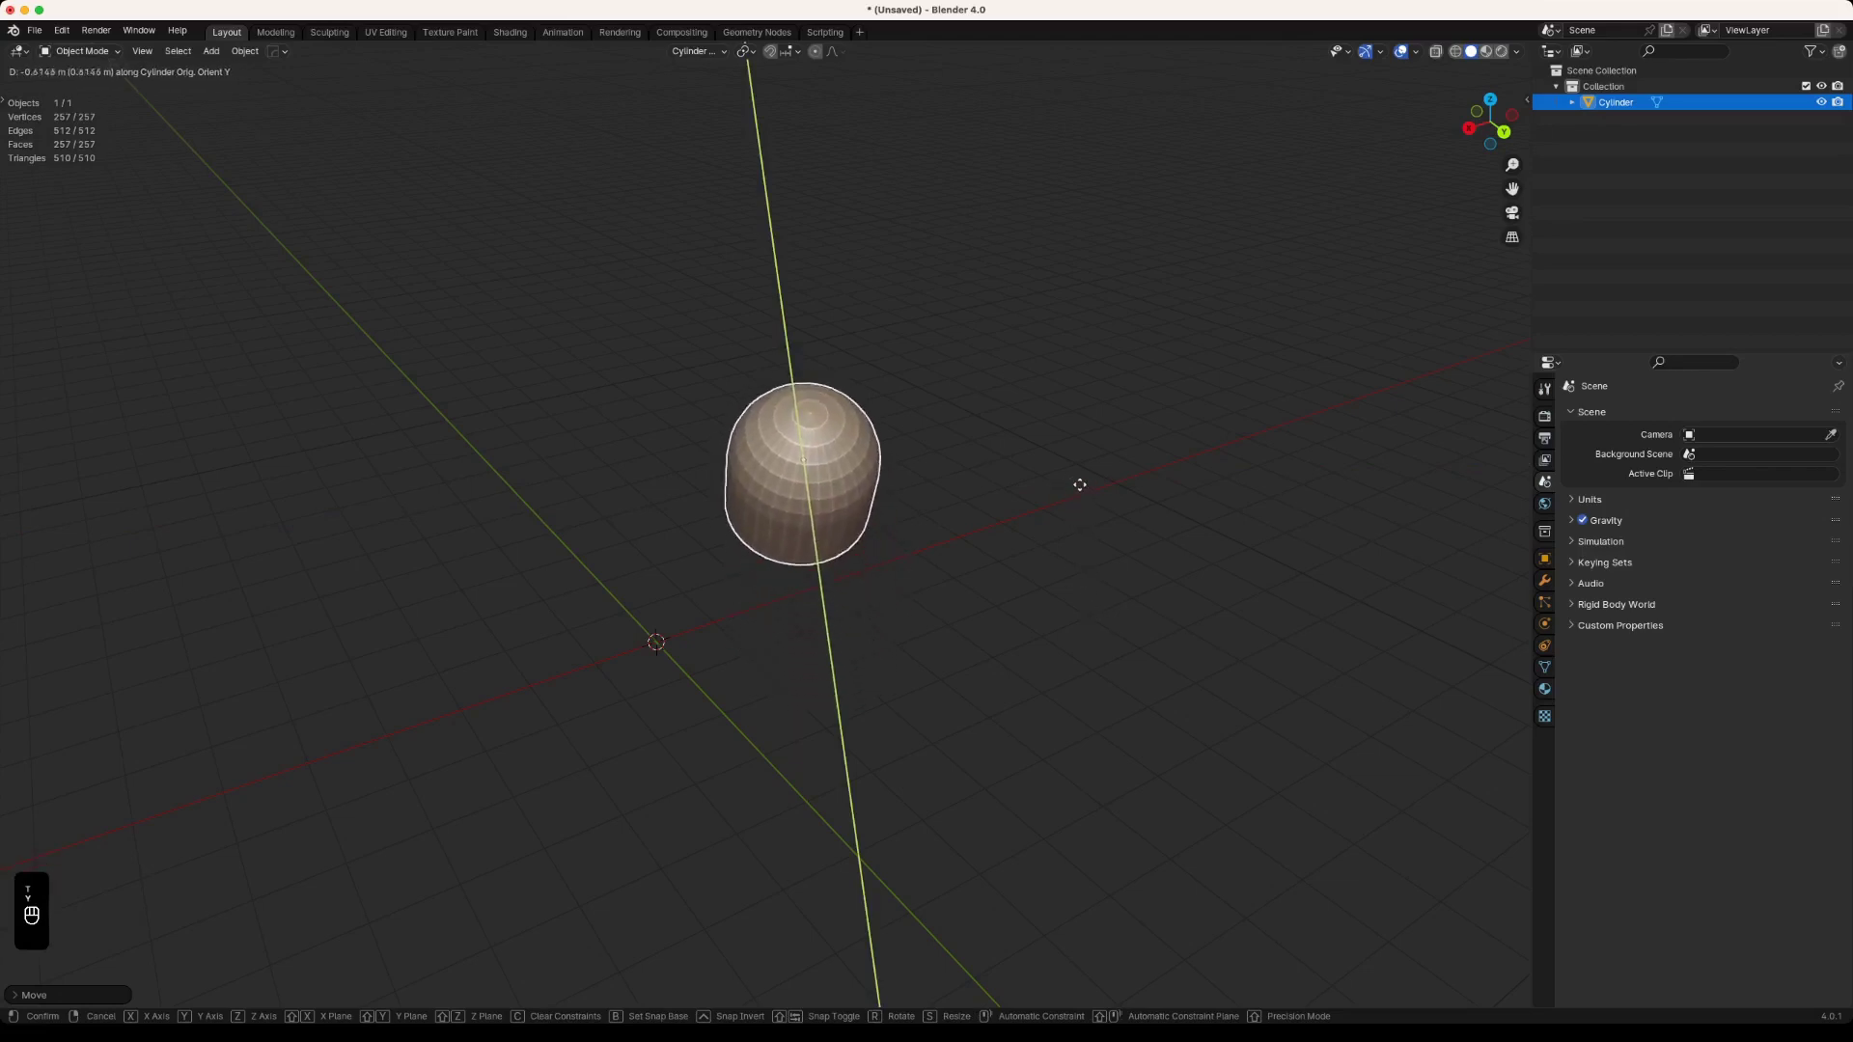
right_click(1079, 484)
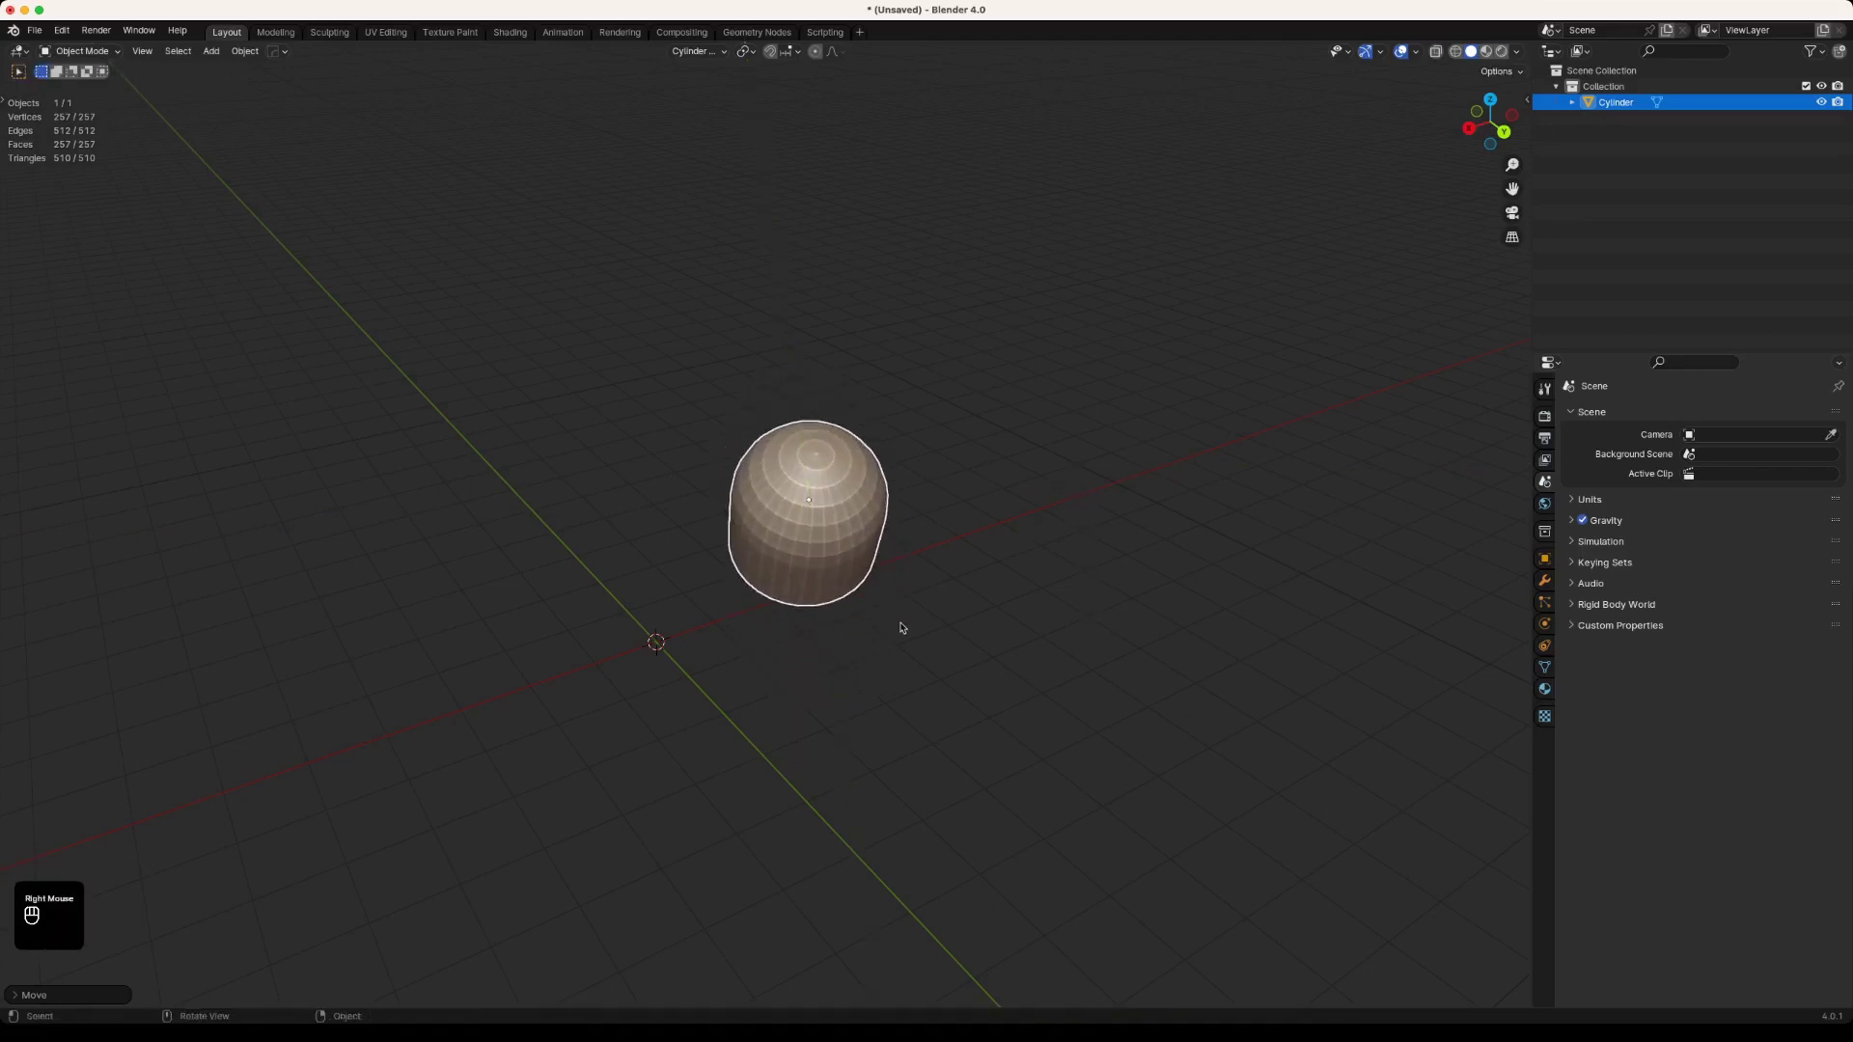
Step: In Edit Mode, select the smallest edge loop around the dome's tip and rotate it about the Cylinder Orig. Orient X axis
middle_click_drag(771, 707, 854, 683)
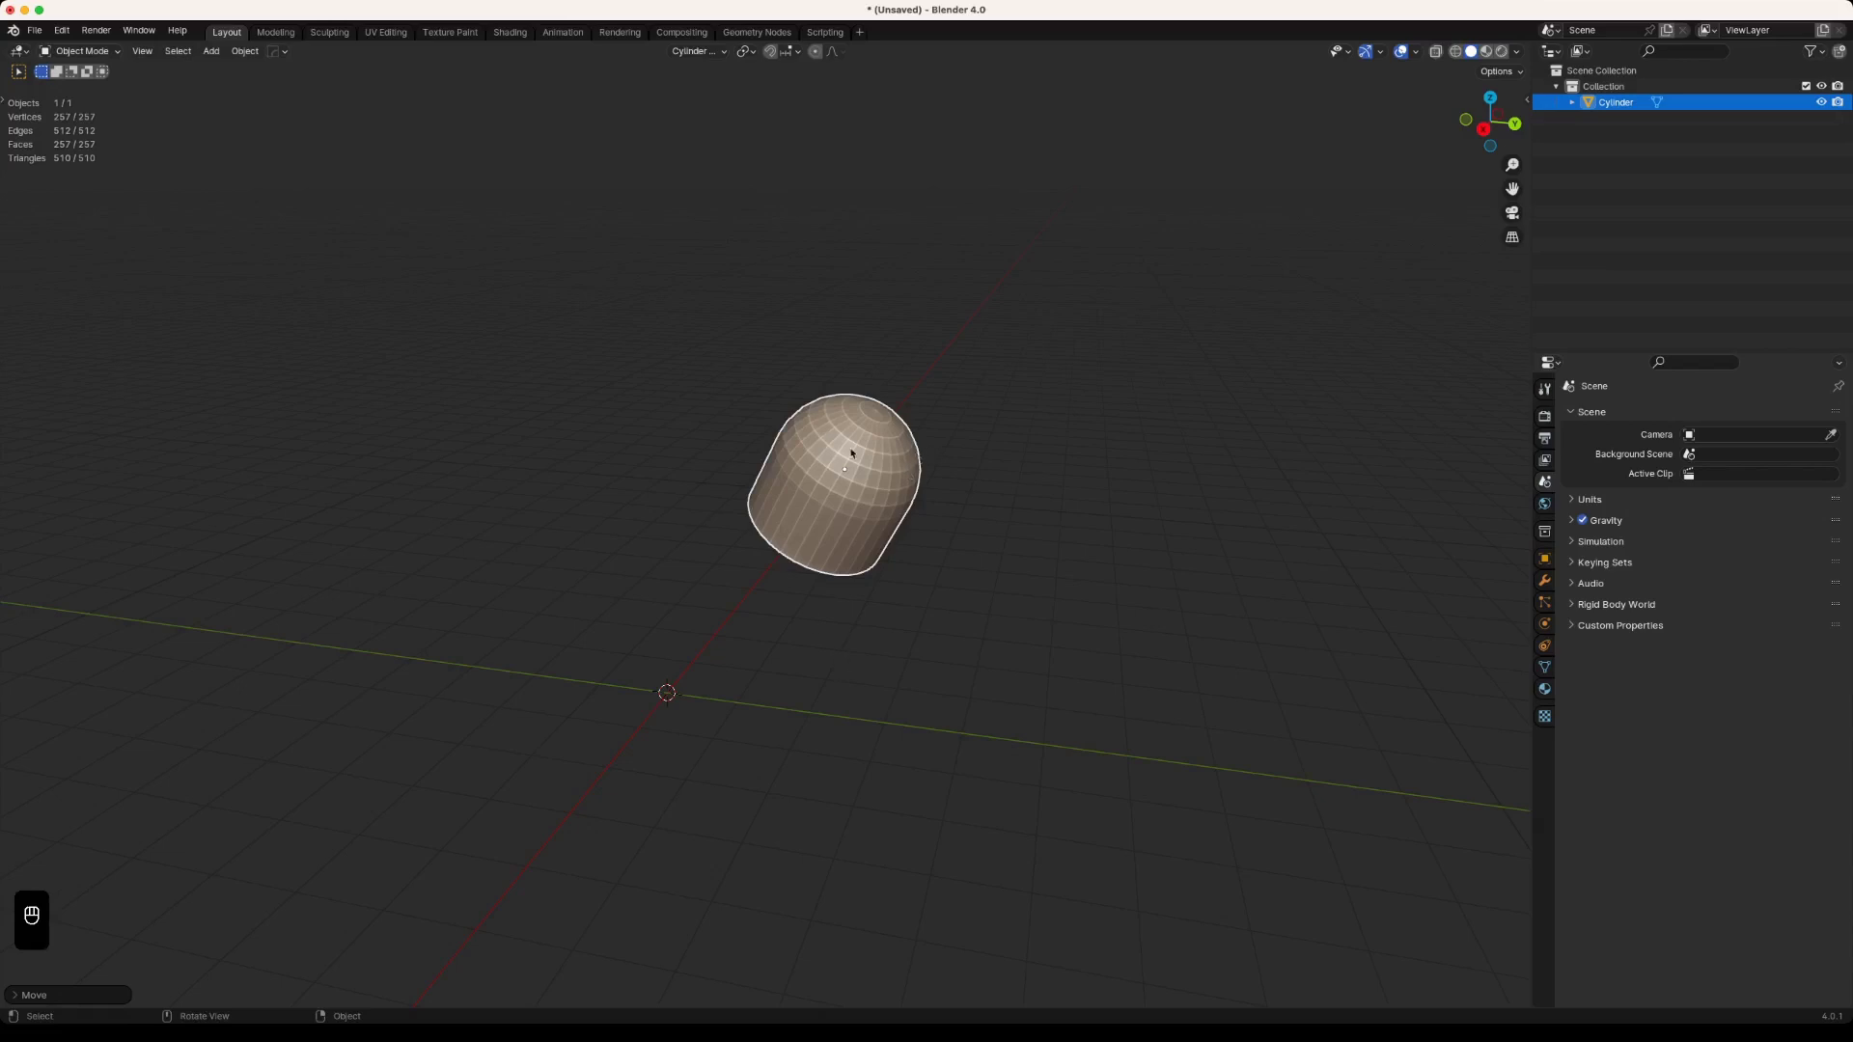
key("Tab")
scroll(854, 403, "up", 2)
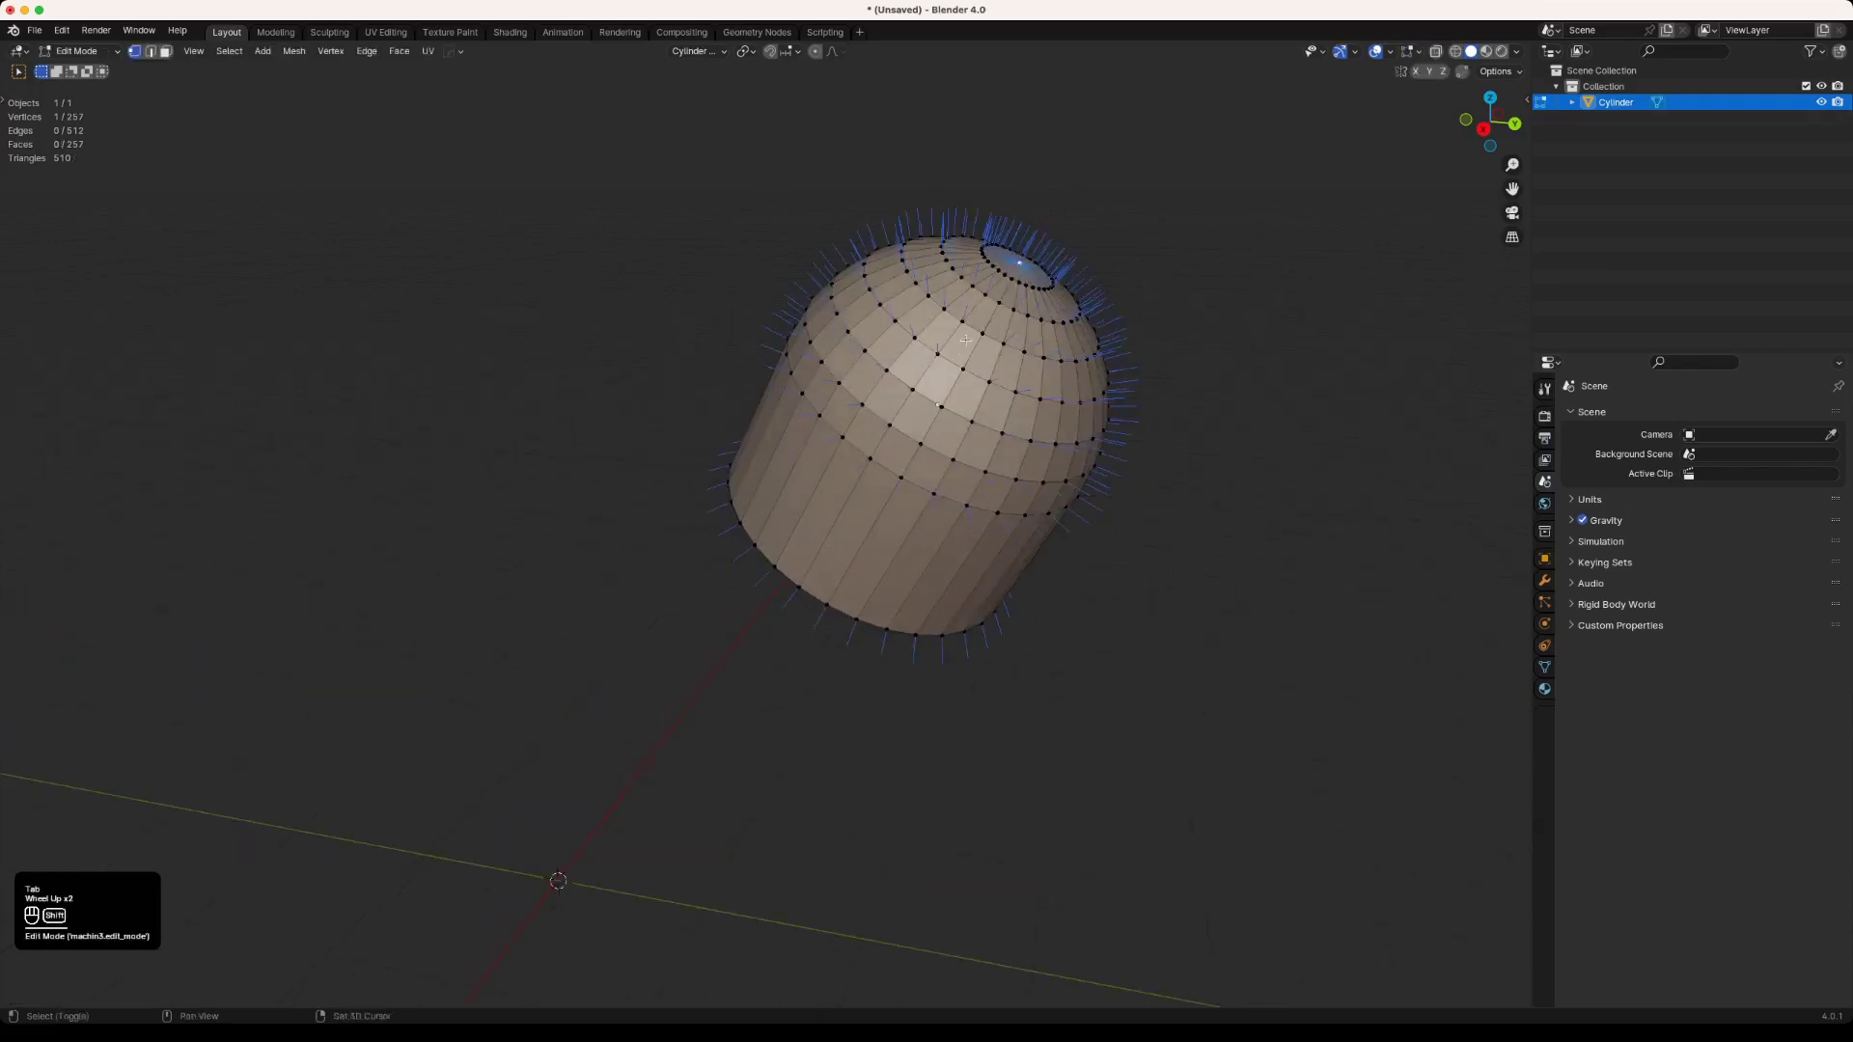
middle_click_drag(965, 340, 784, 558, "shift")
key("2")
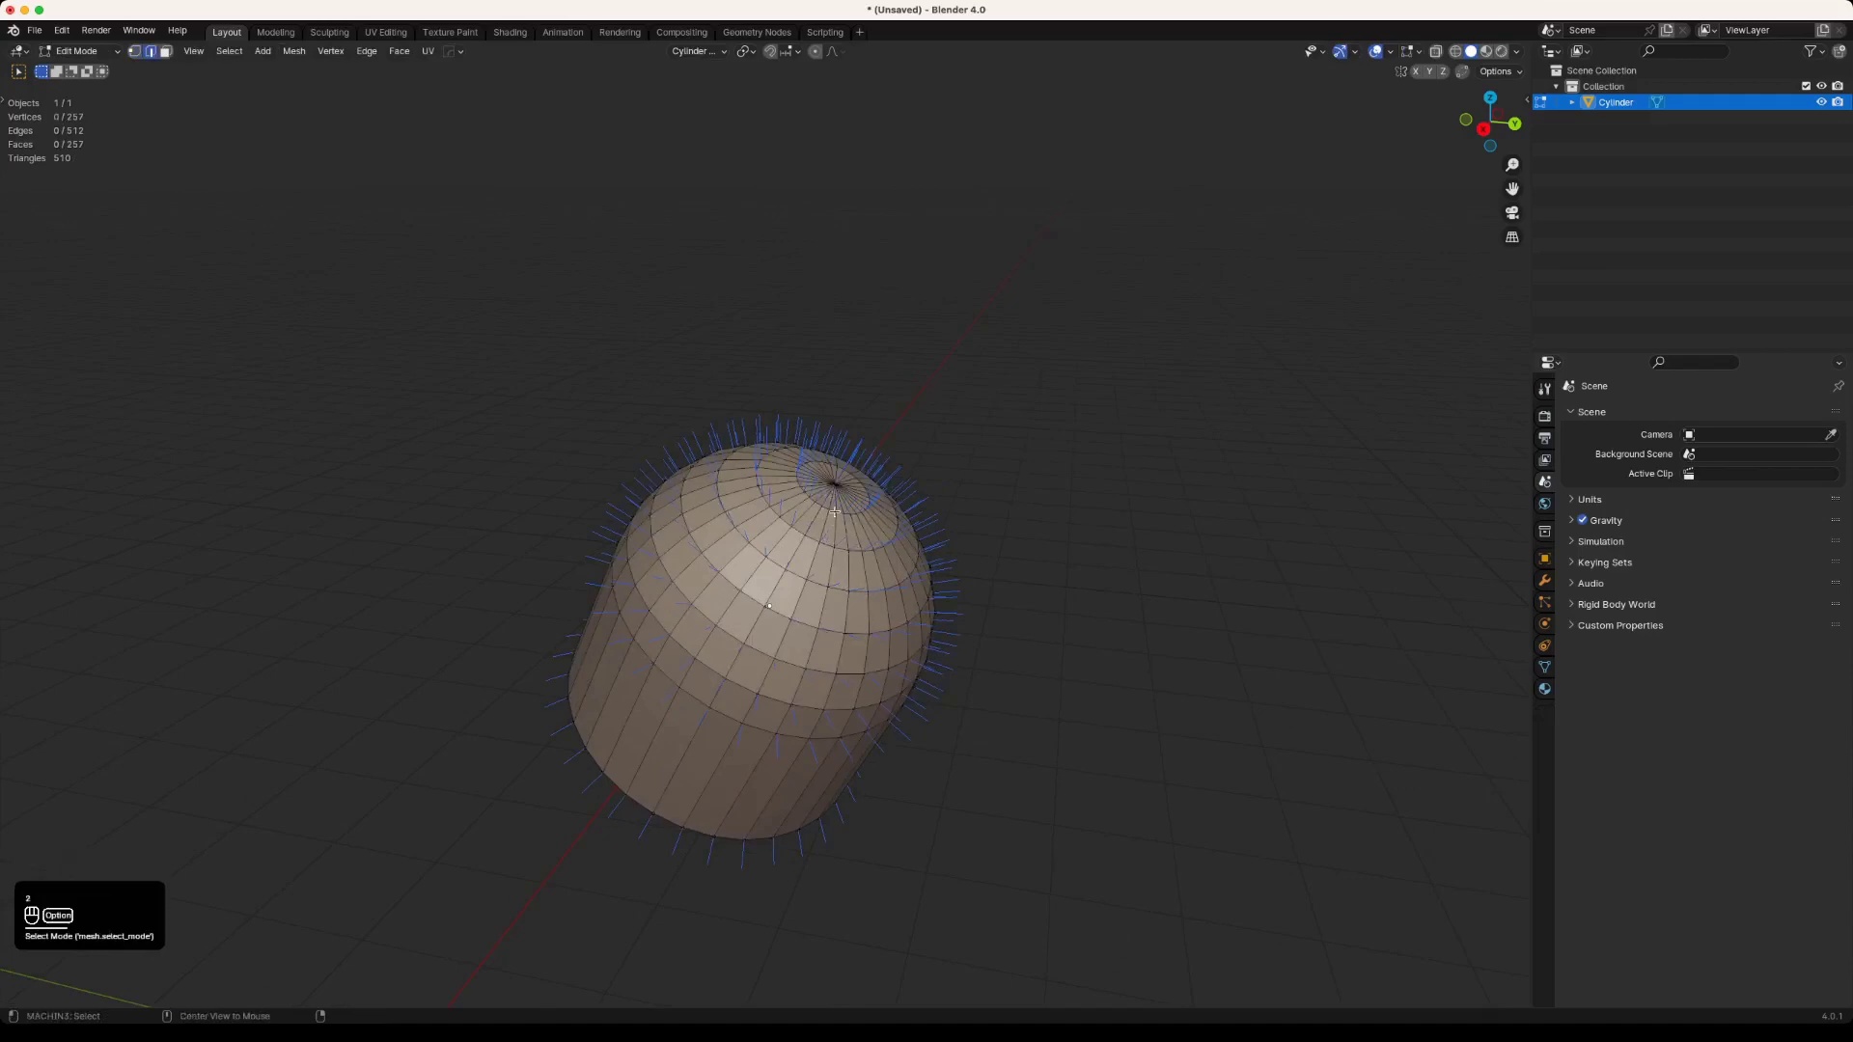
left_click(835, 512, "alt")
key("r")
key("x")
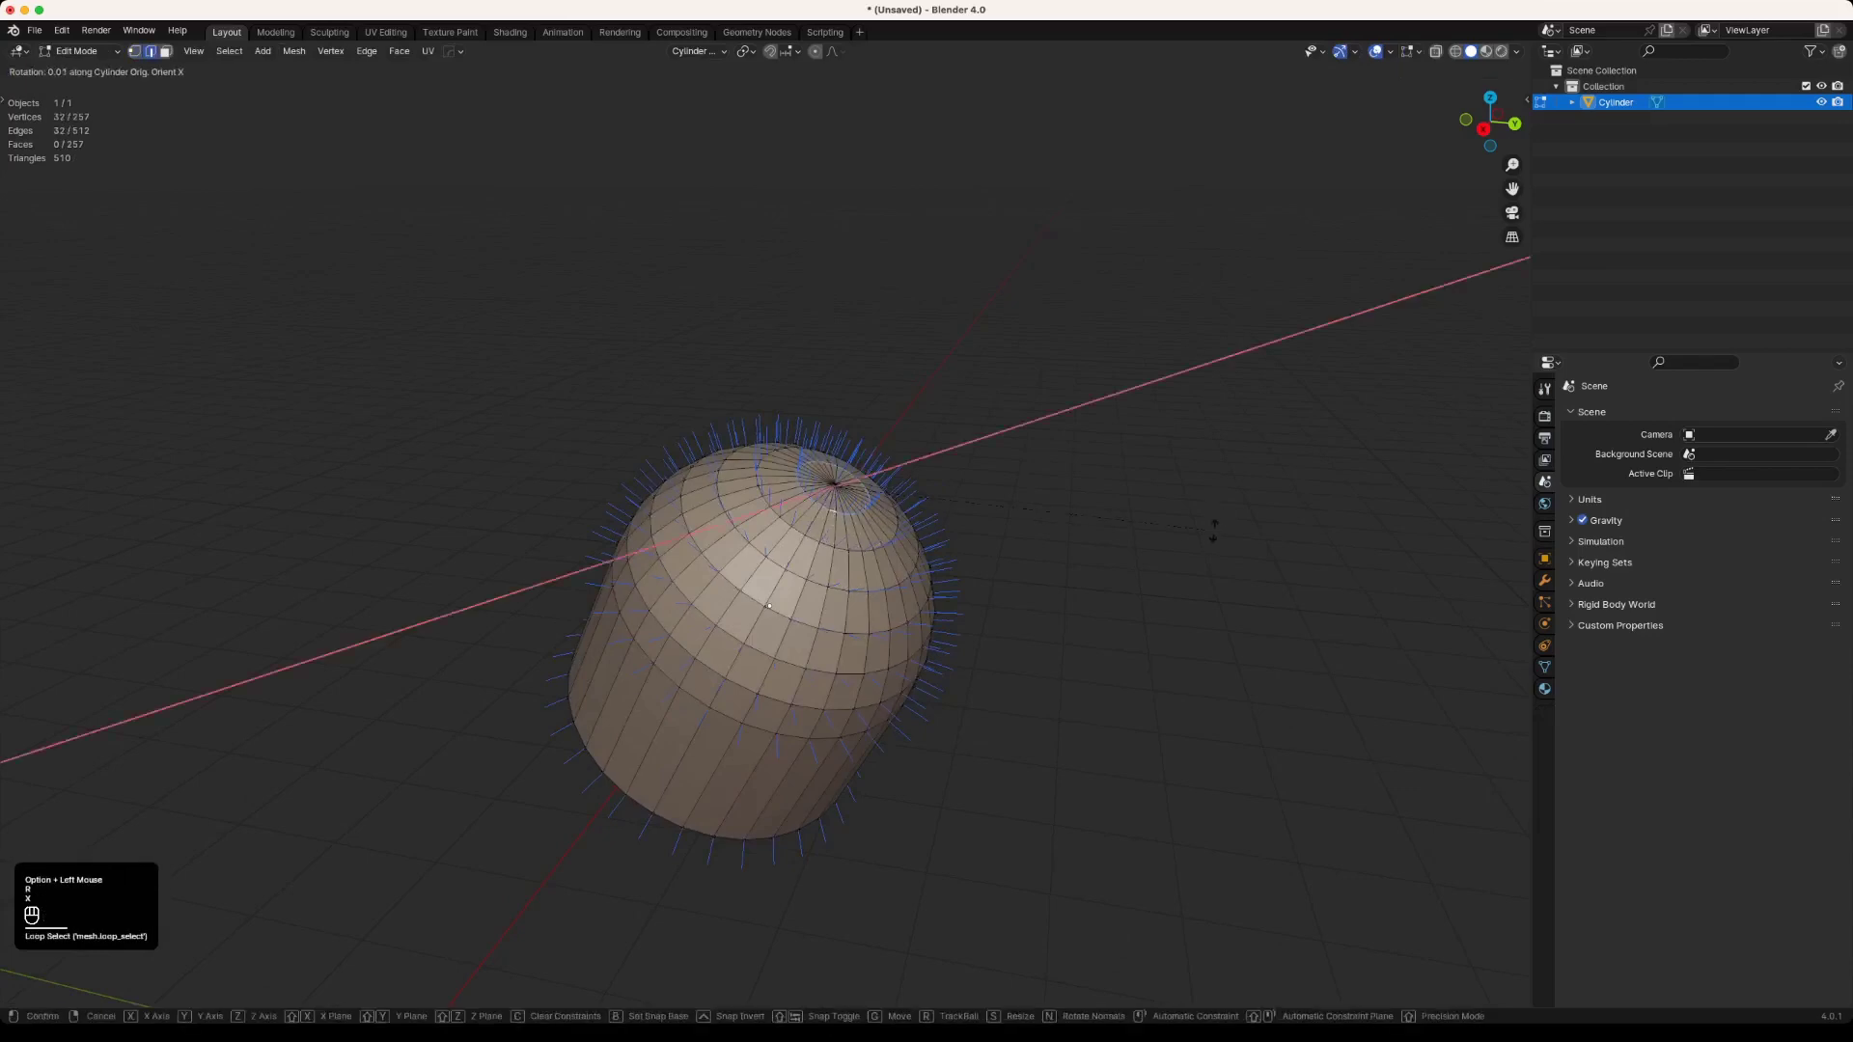
left_click(1199, 373)
scroll(907, 480, "up", 4)
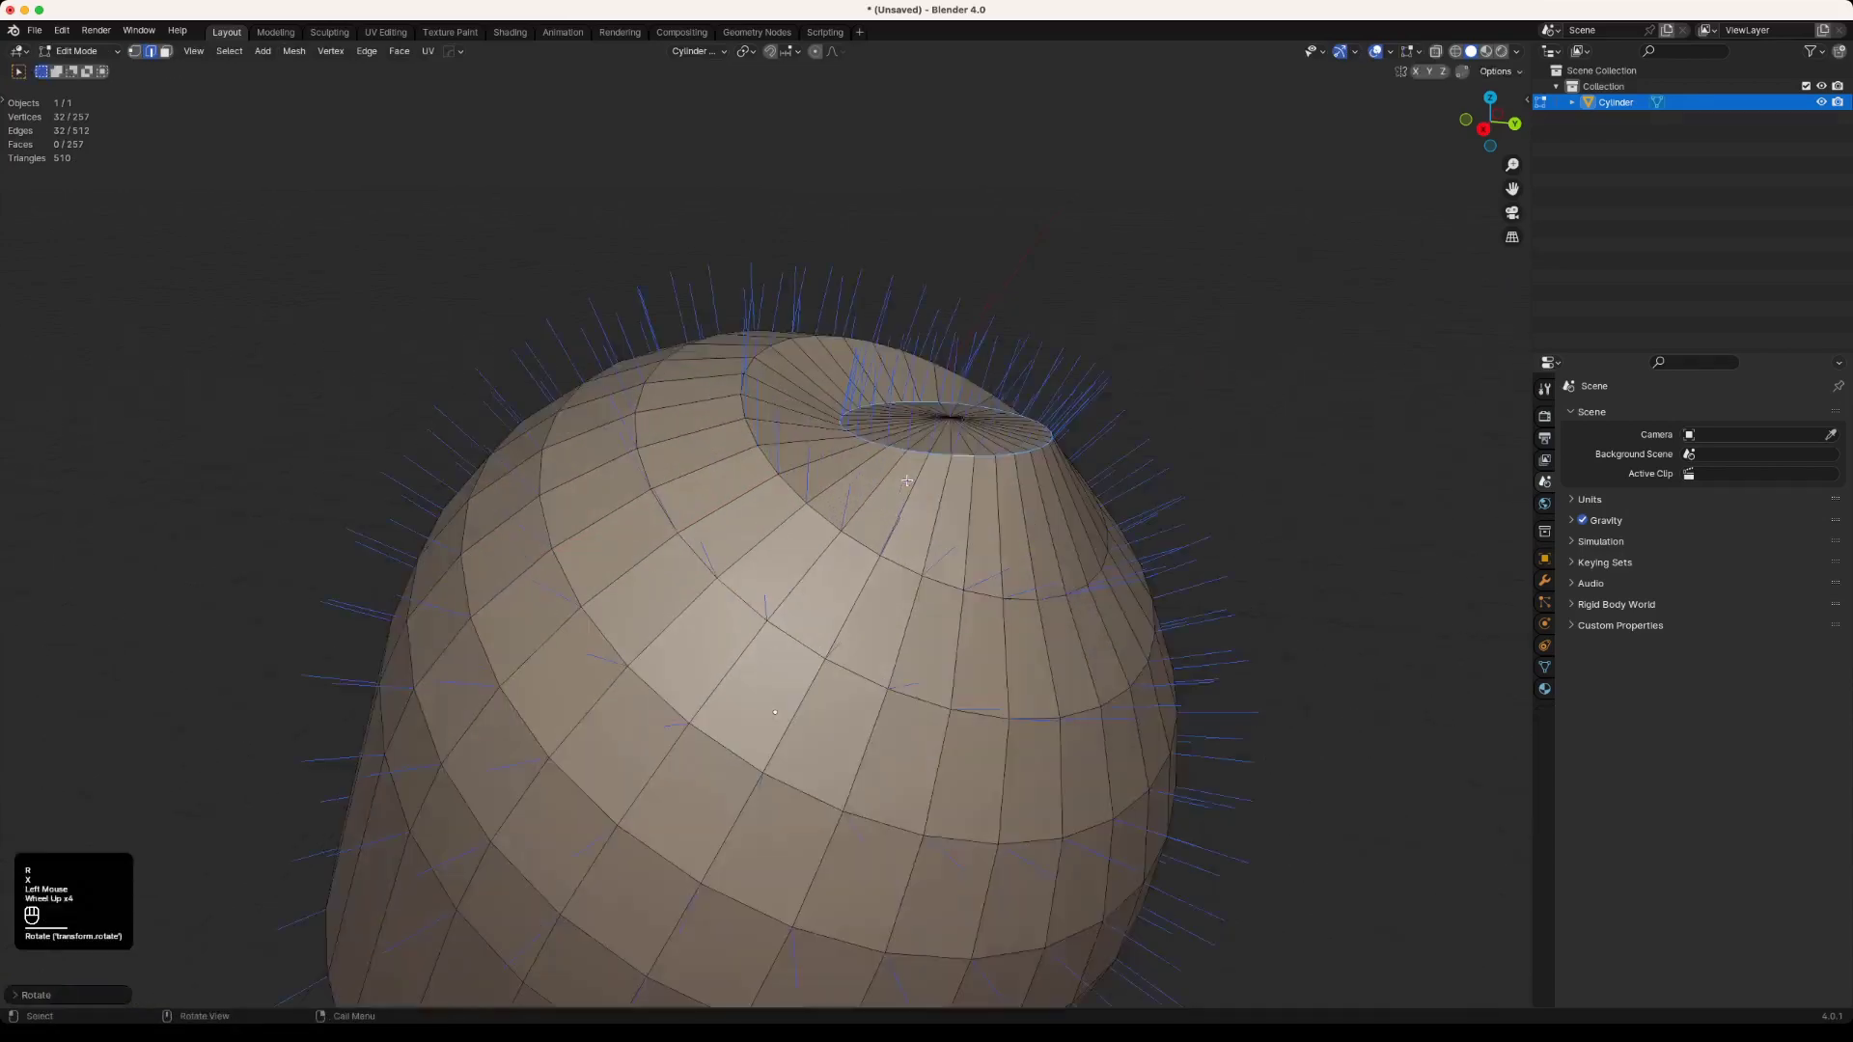
scroll(907, 480, "up", 1)
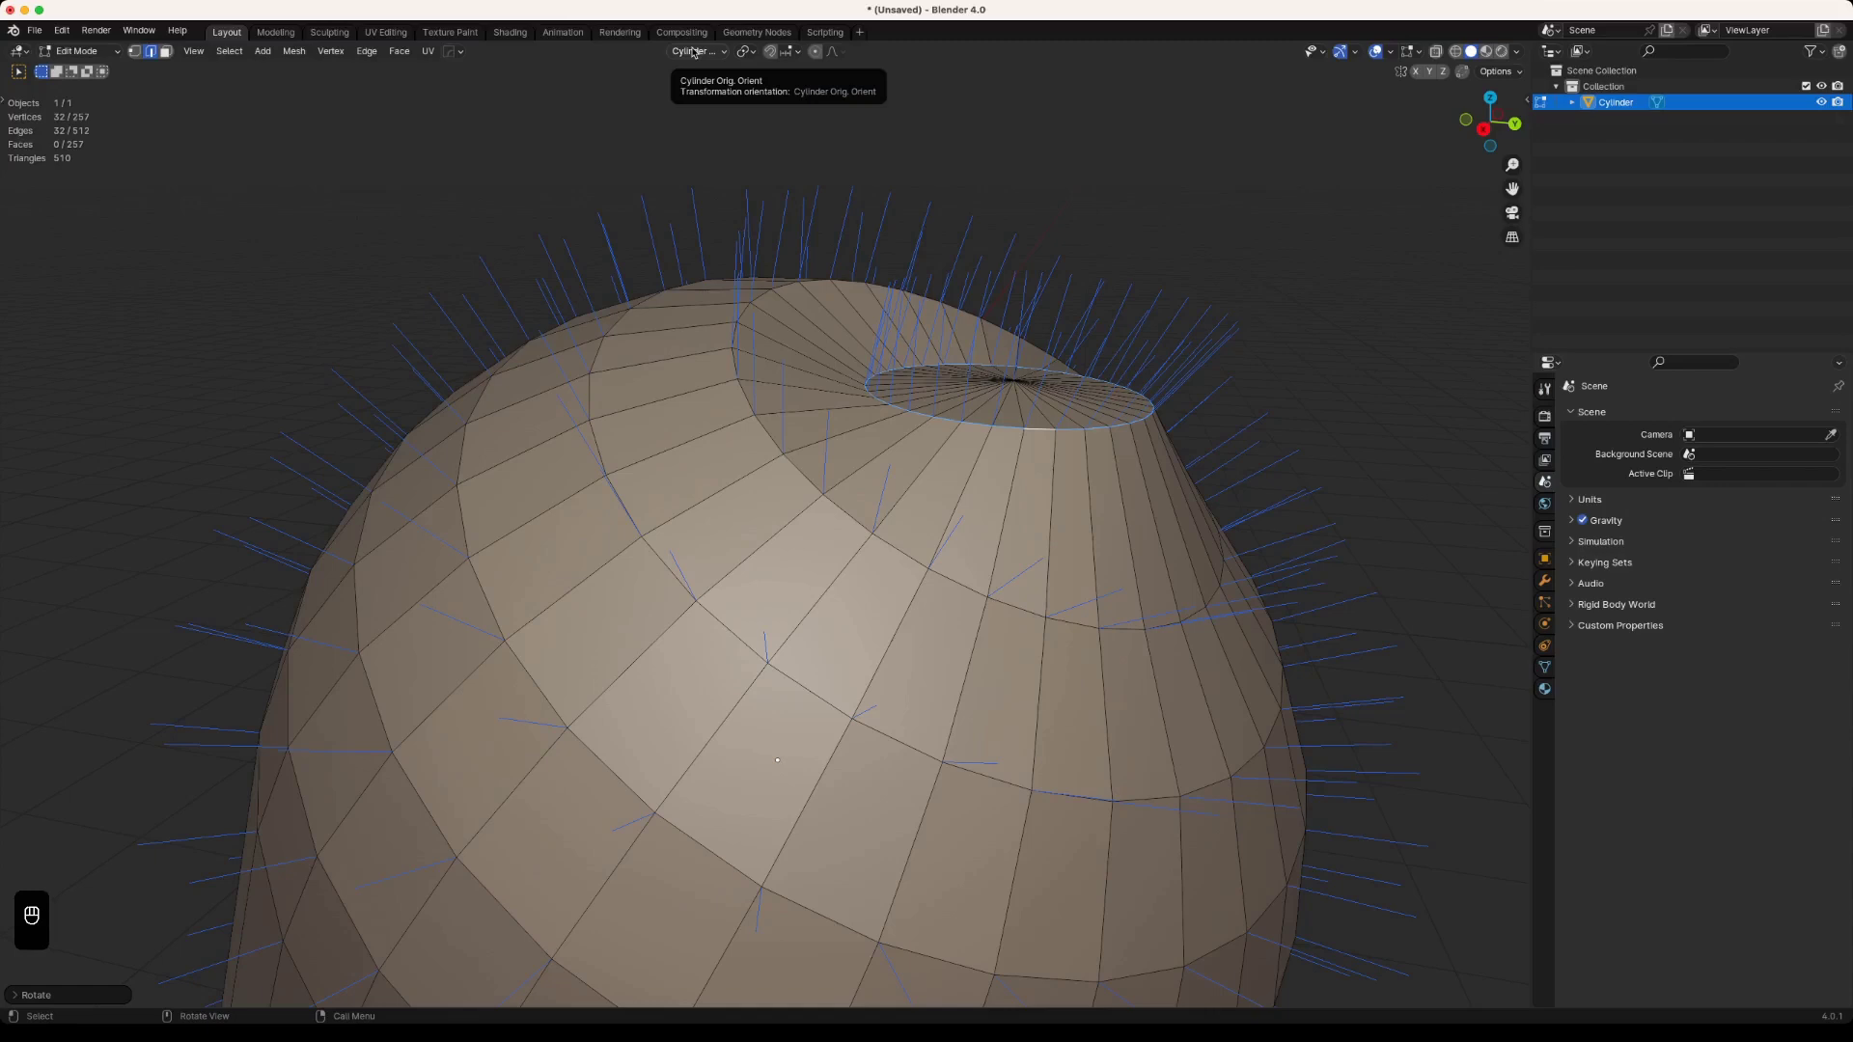
scroll(673, 376, "down", 3)
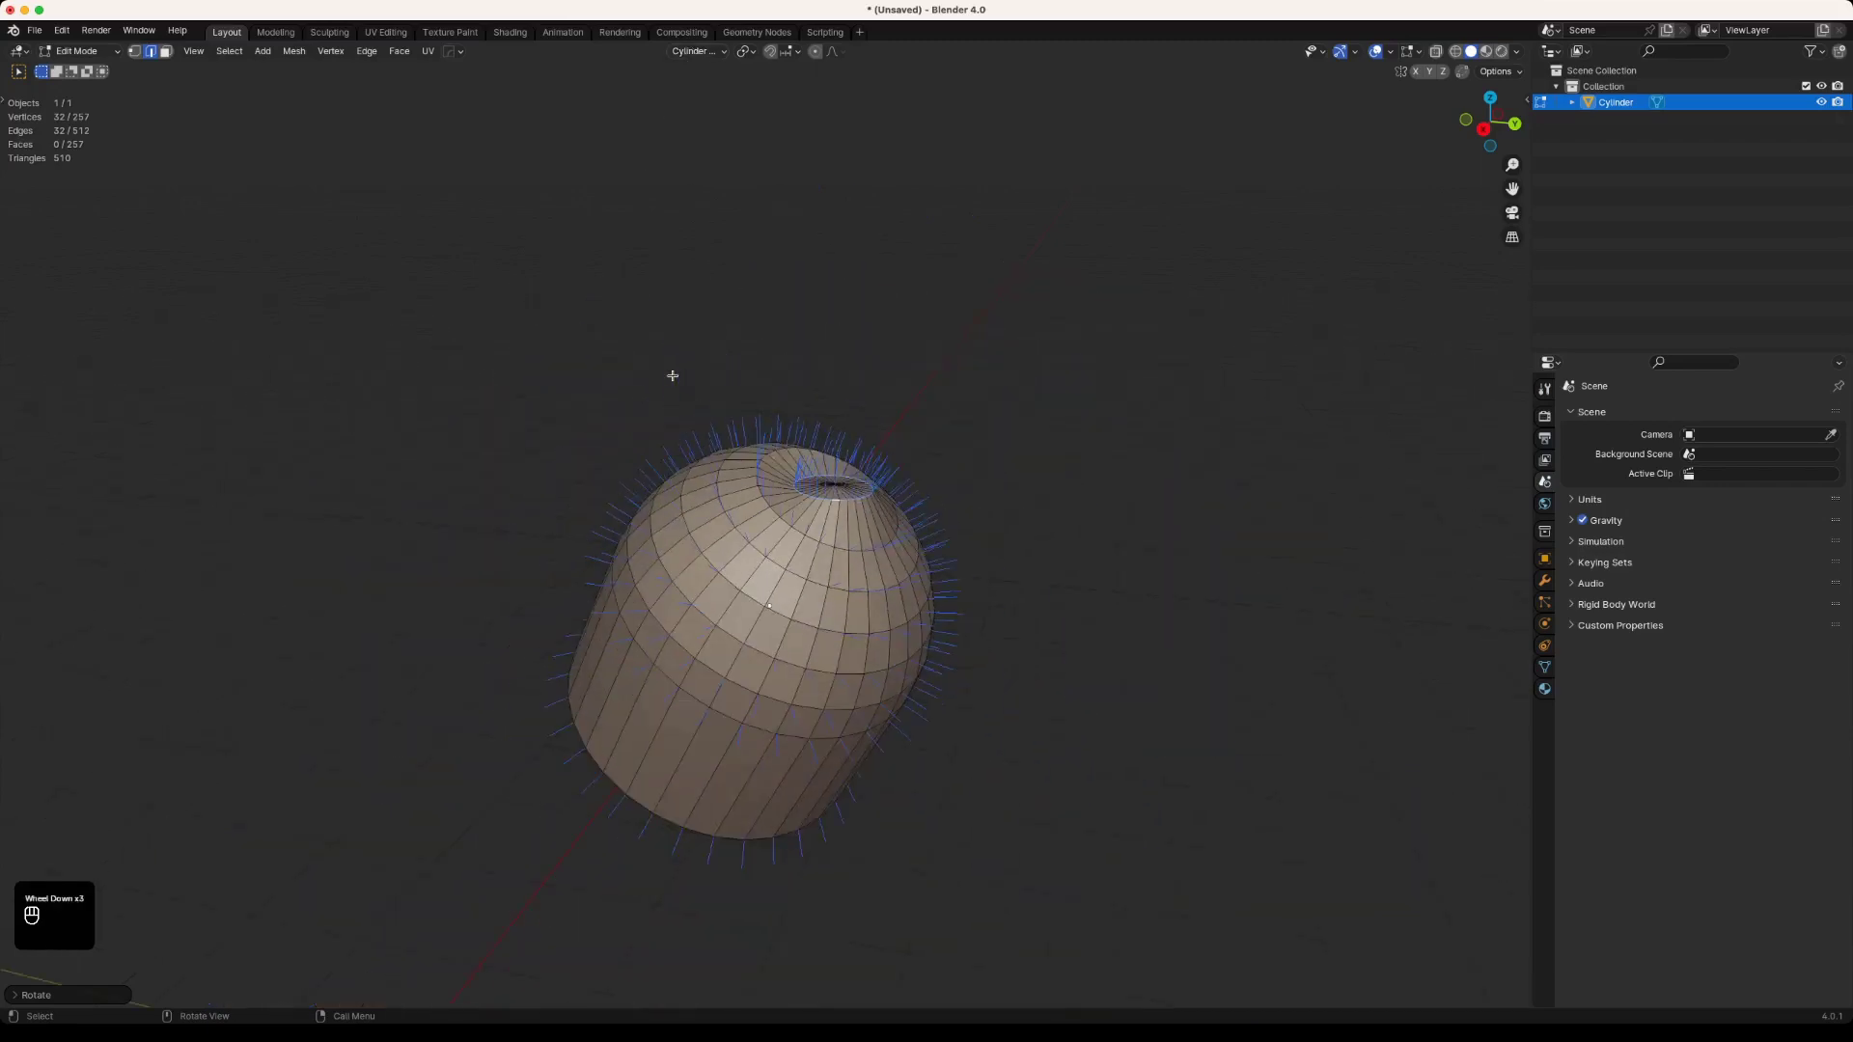